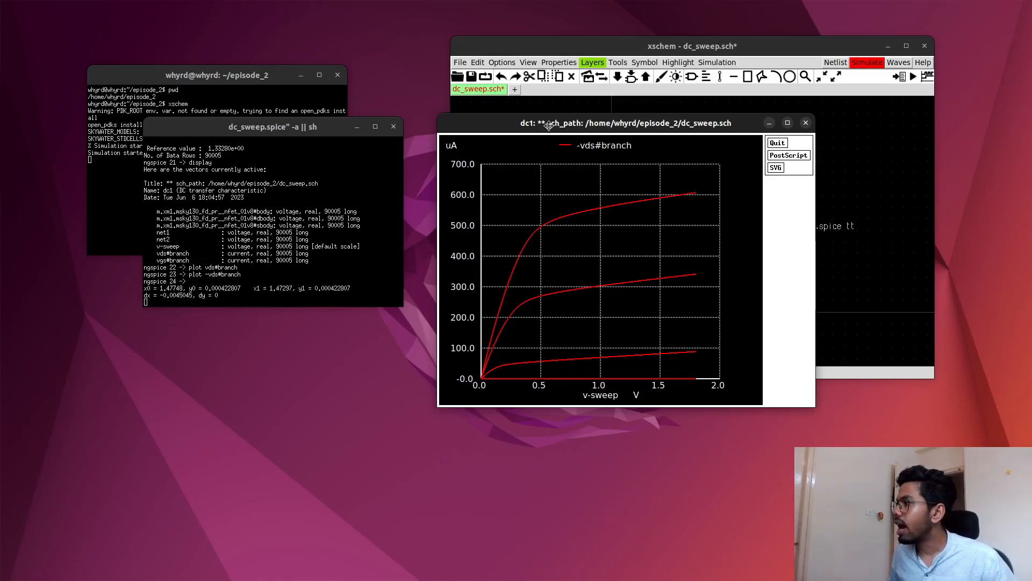
- Separate the overlapping simulation windows and close the -vds#branch plot window
left_click_drag(550, 125, 468, 129)
left_click_drag(547, 44, 619, 37)
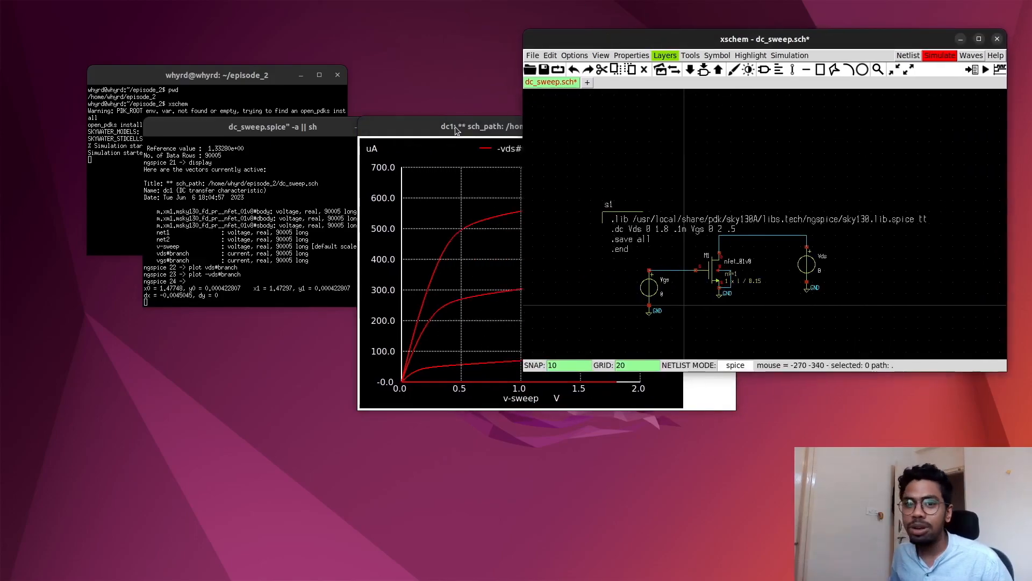
left_click_drag(455, 127, 398, 108)
left_click(673, 107)
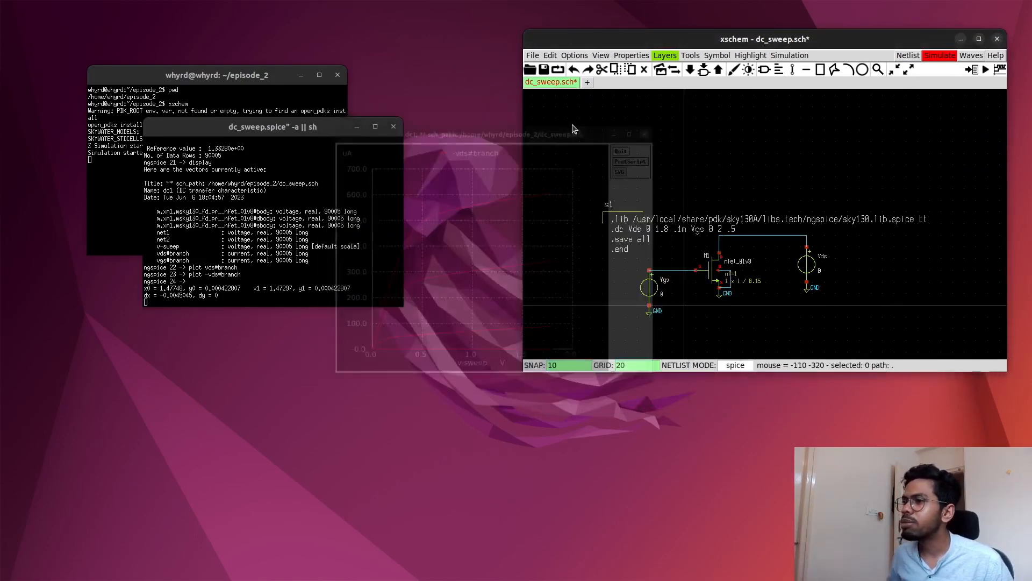
- Bring the ngspice terminal of the dc_sweep simulation into view and close it
left_click_drag(309, 128, 435, 106)
left_click(245, 78)
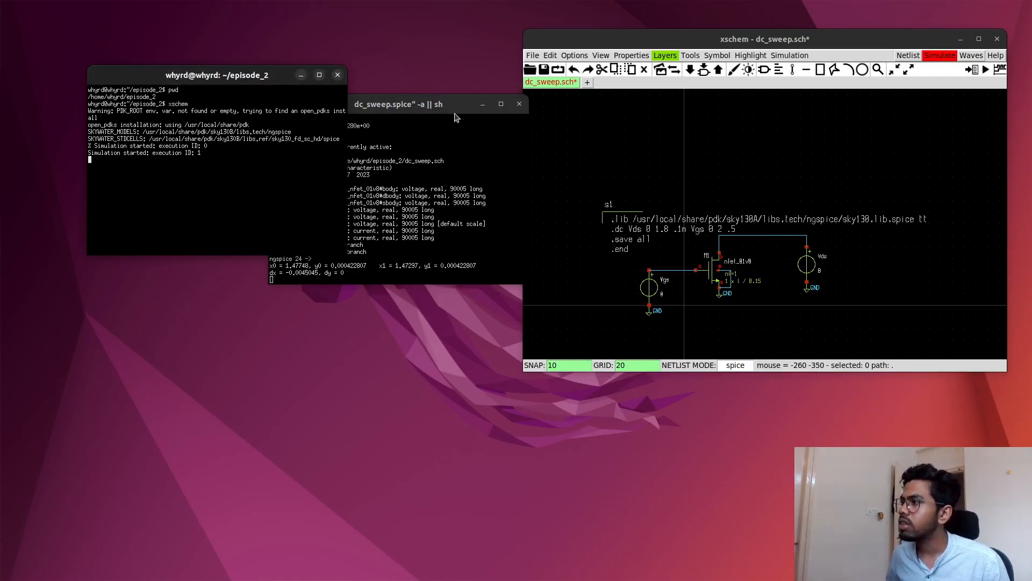
left_click(431, 105)
left_click_drag(430, 107, 468, 114)
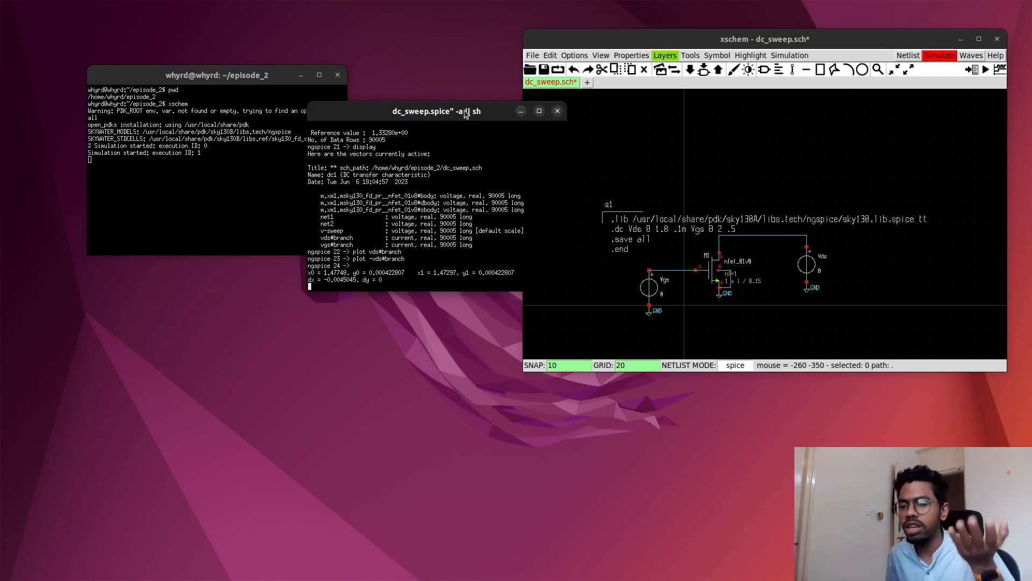
left_click_drag(466, 114, 300, 124)
left_click_drag(242, 296, 248, 280)
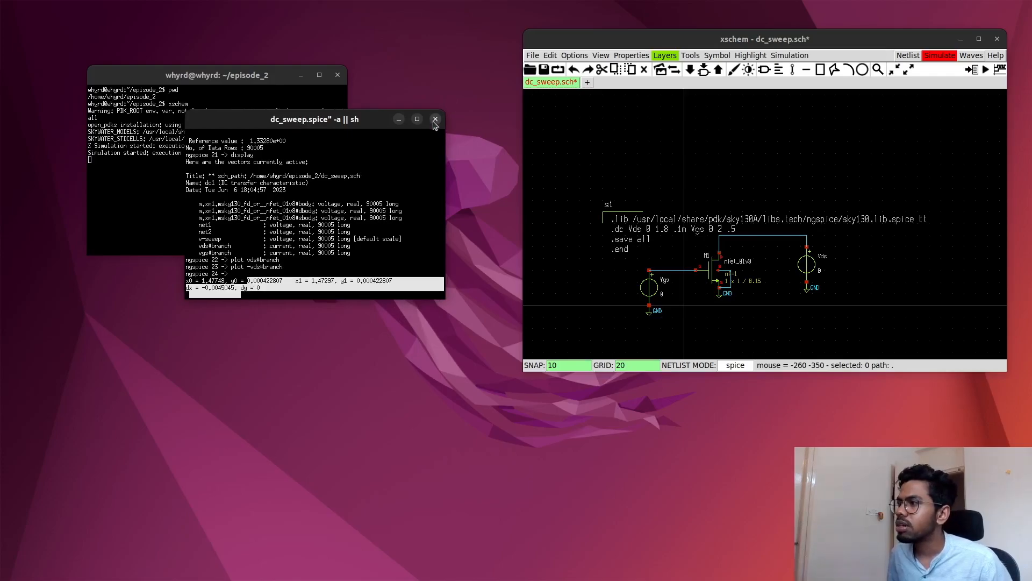
left_click(436, 119)
- Exit the schematic editor that has dc_sweep.sch open, confirming the exit prompt
left_click_drag(629, 43, 574, 37)
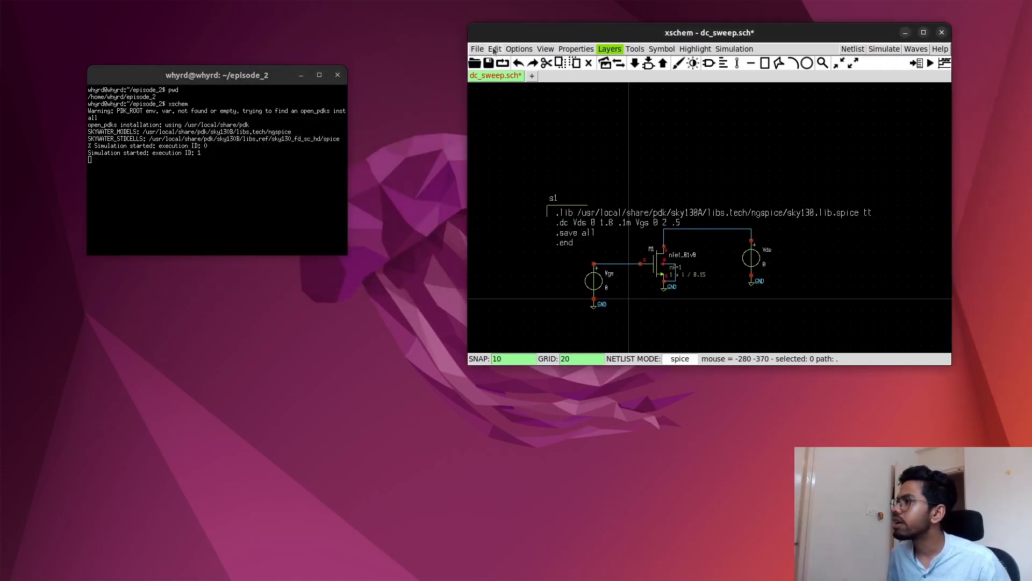
left_click(475, 50)
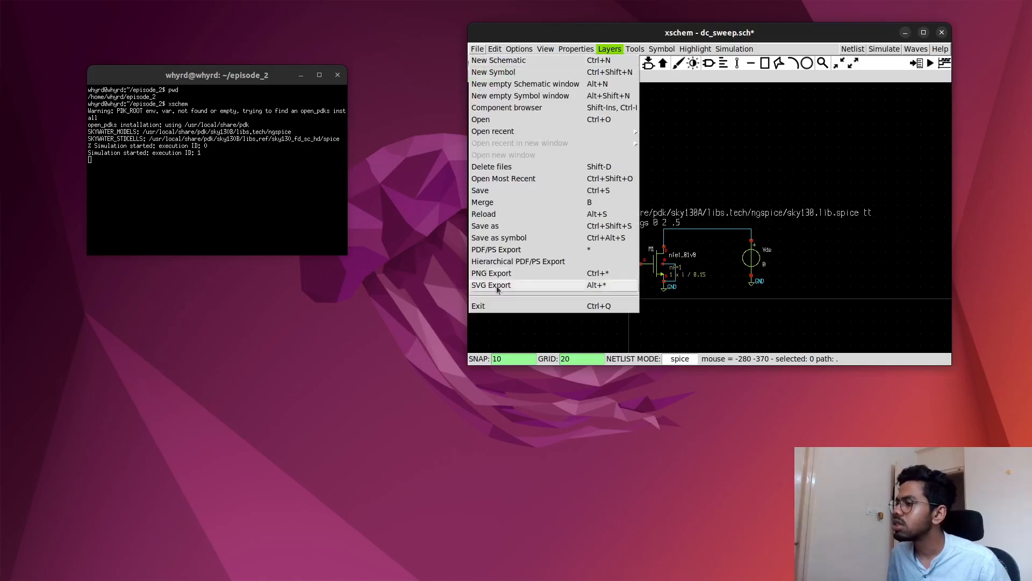
left_click(484, 306)
left_click(680, 239)
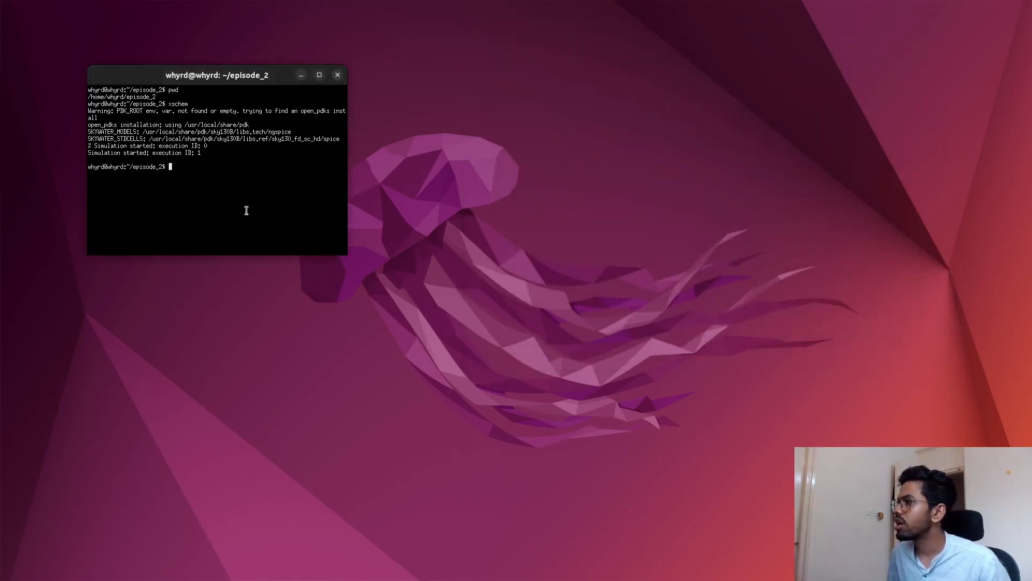
- List the episode_2 folder's files in the terminal and create an empty file inv_vtc.sch with touch
type("ls")
key("Return")
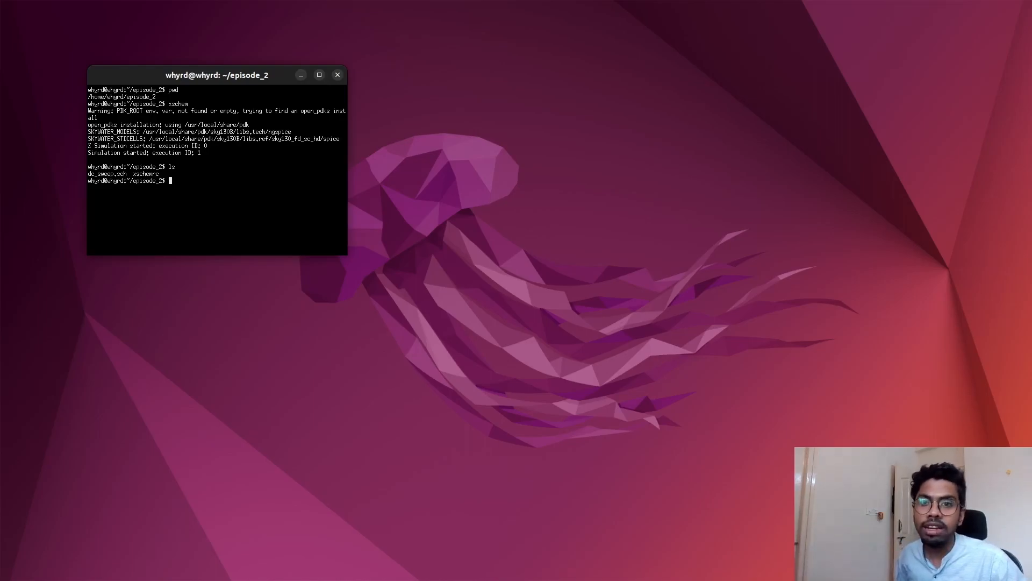
type("touch")
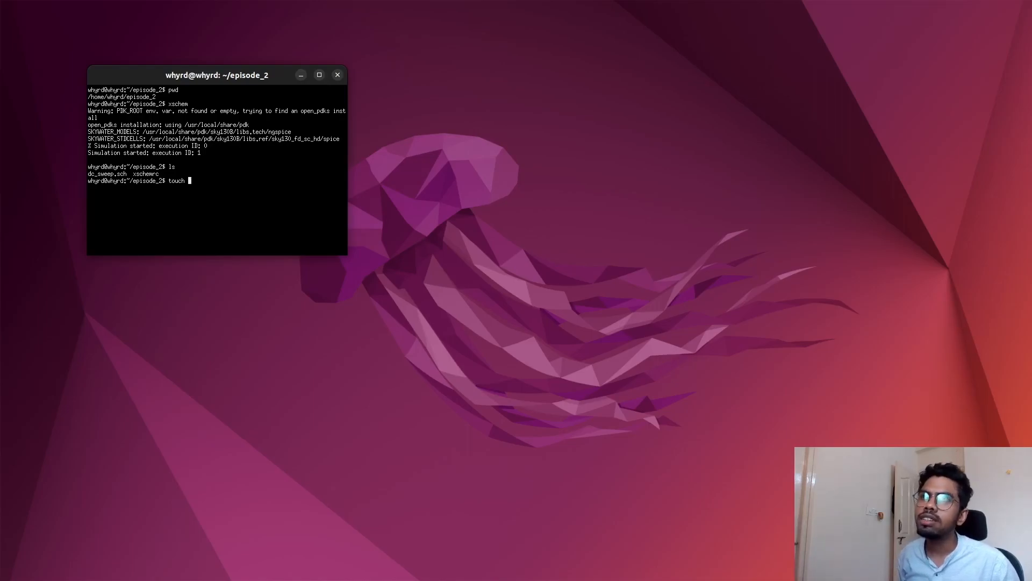
type("inv_")
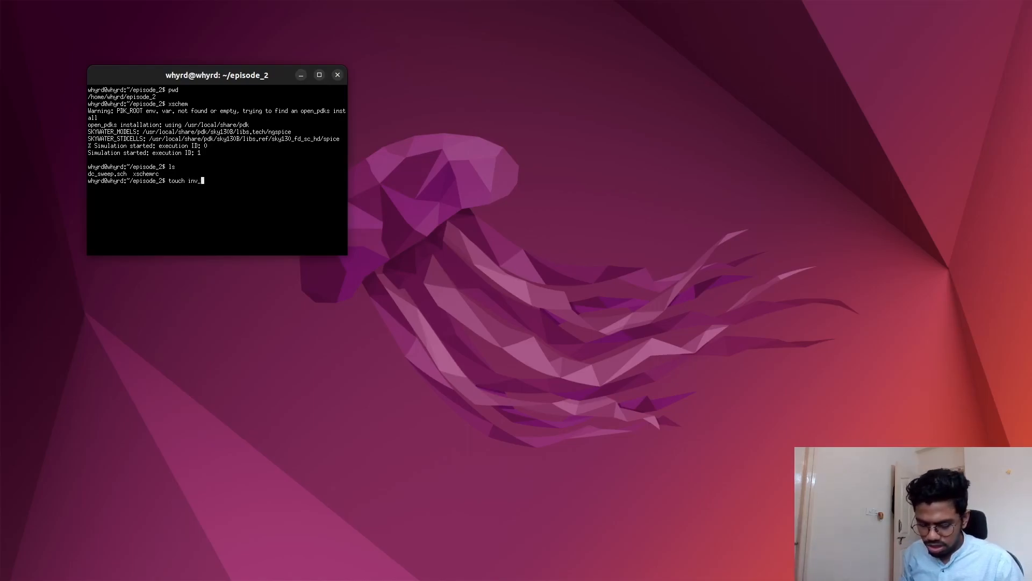
type("vtc.sch")
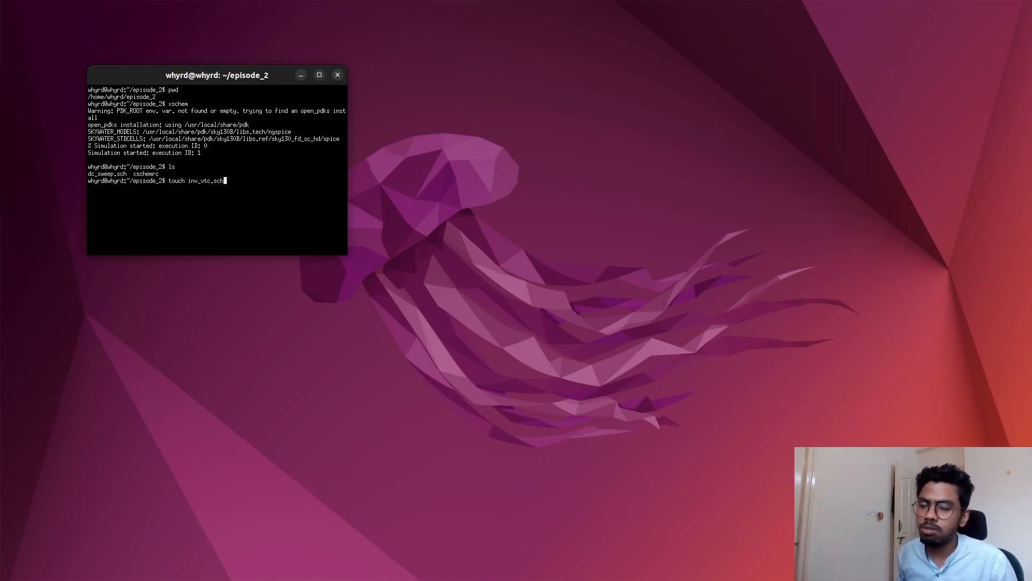
key("Return")
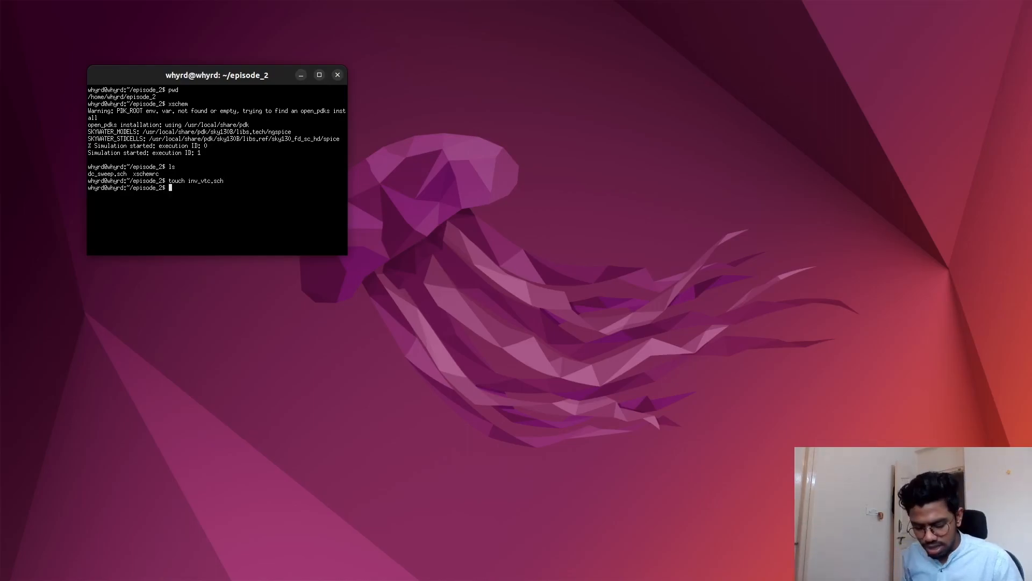
- Open inv_vtc.sch in xschem from the terminal and place its window beside the terminal
type("xschem ")
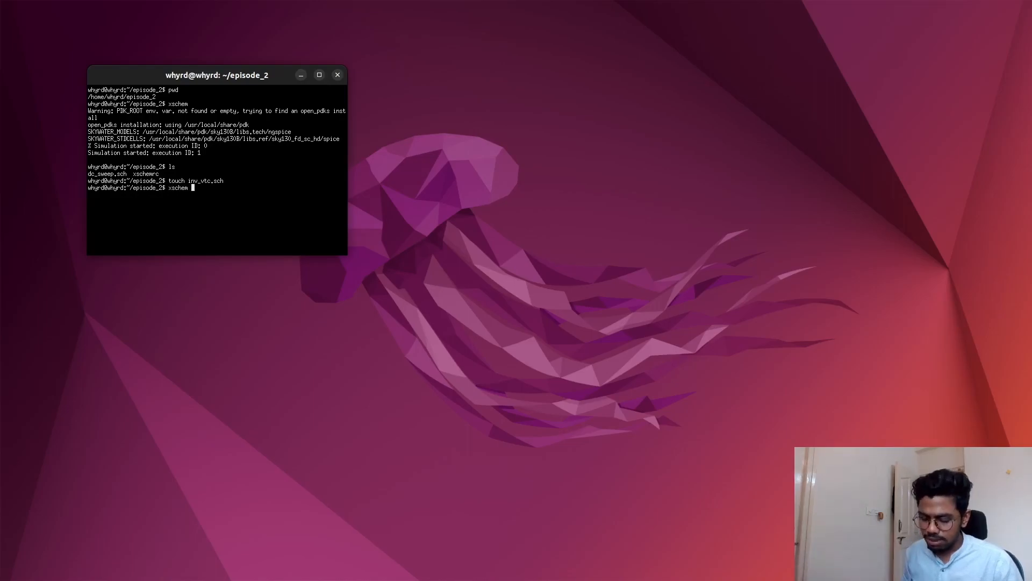
type("inv_vtc.sch")
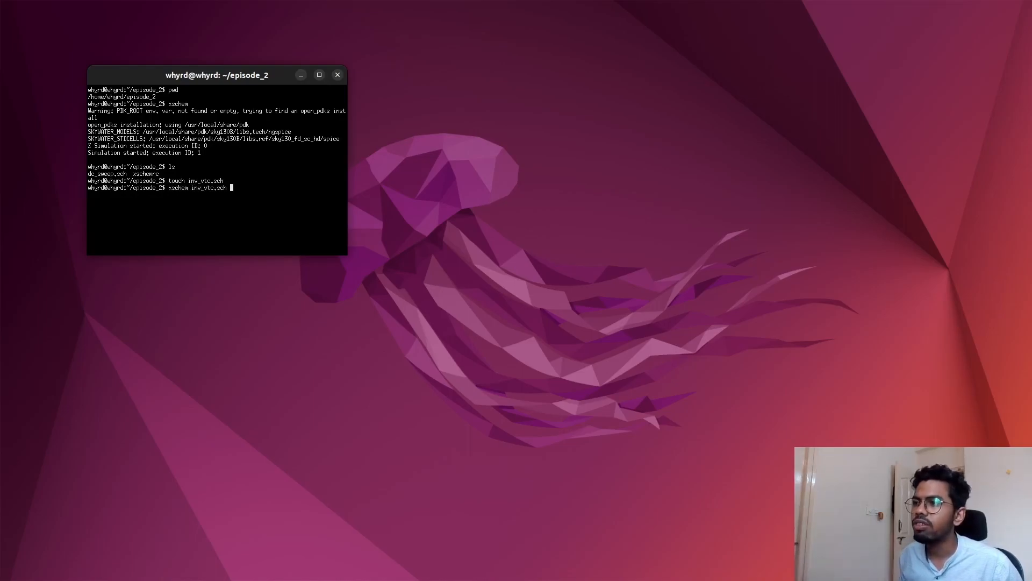
key("Return")
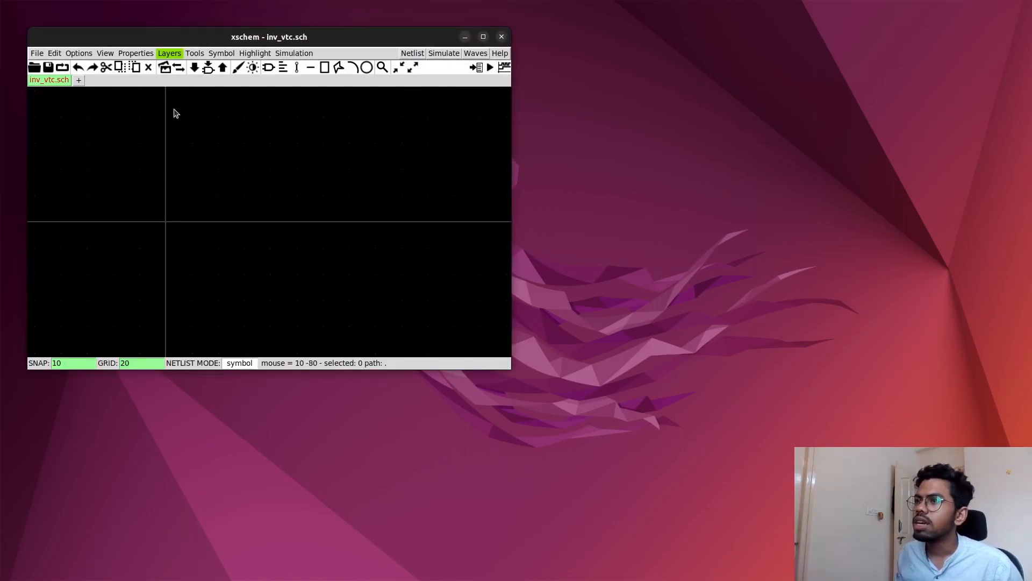
left_click_drag(183, 39, 555, 40)
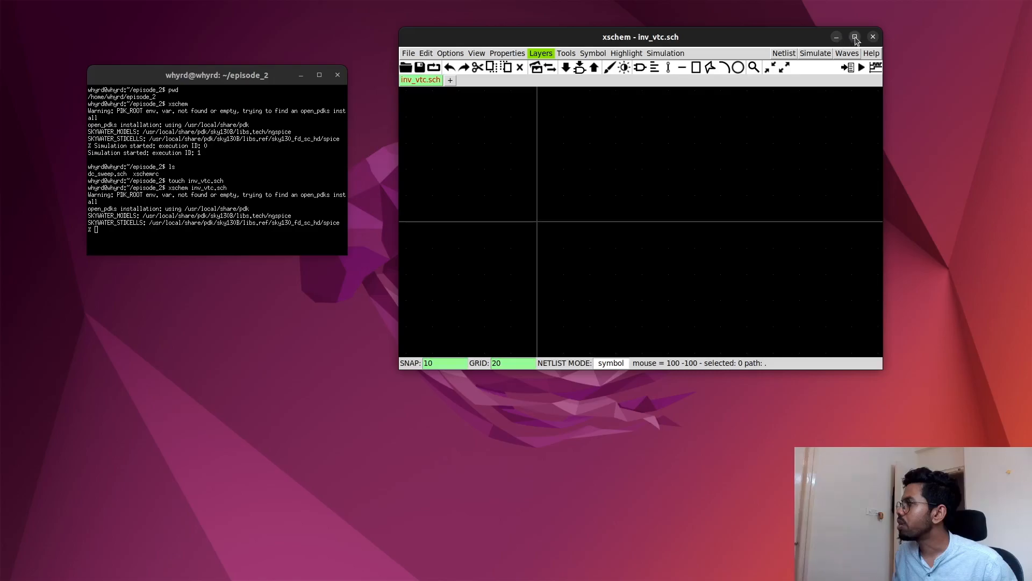
left_click(855, 37)
left_click(1004, 10)
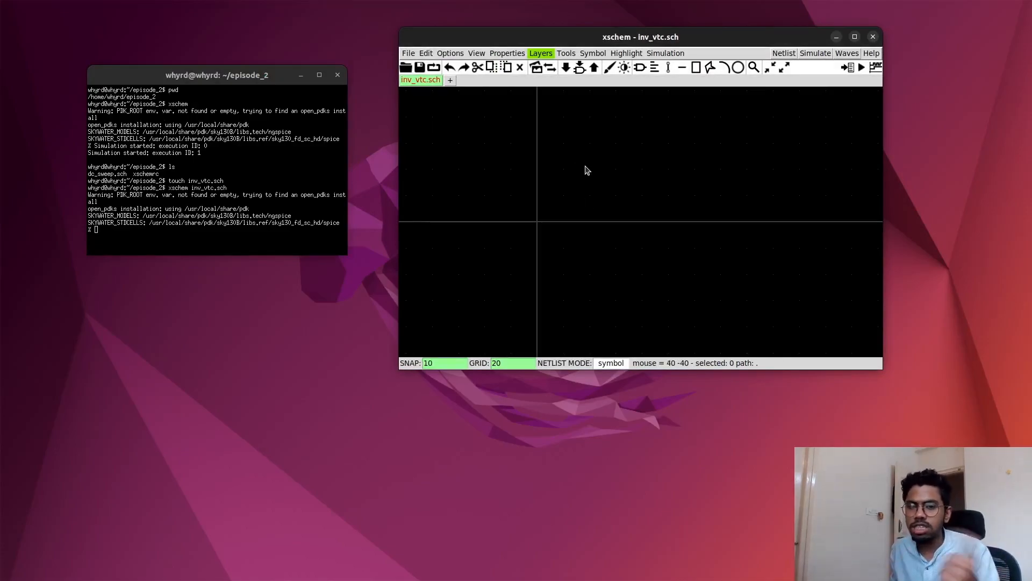
- Start inserting a symbol and filter the sky130_fd_pr library for nfet
scroll(555, 169, "down", 1)
scroll(568, 193, "down", 2)
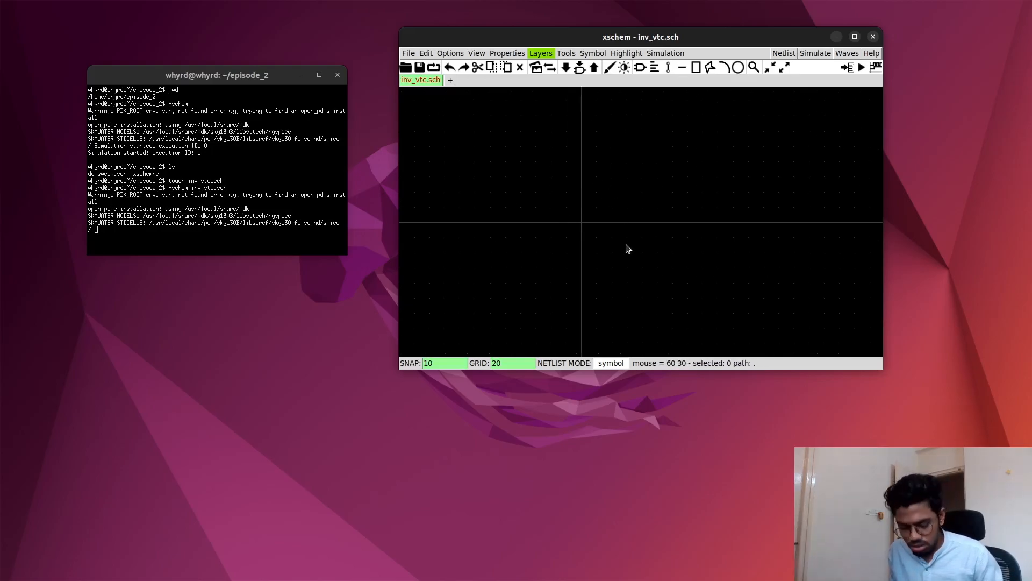
key("Insert")
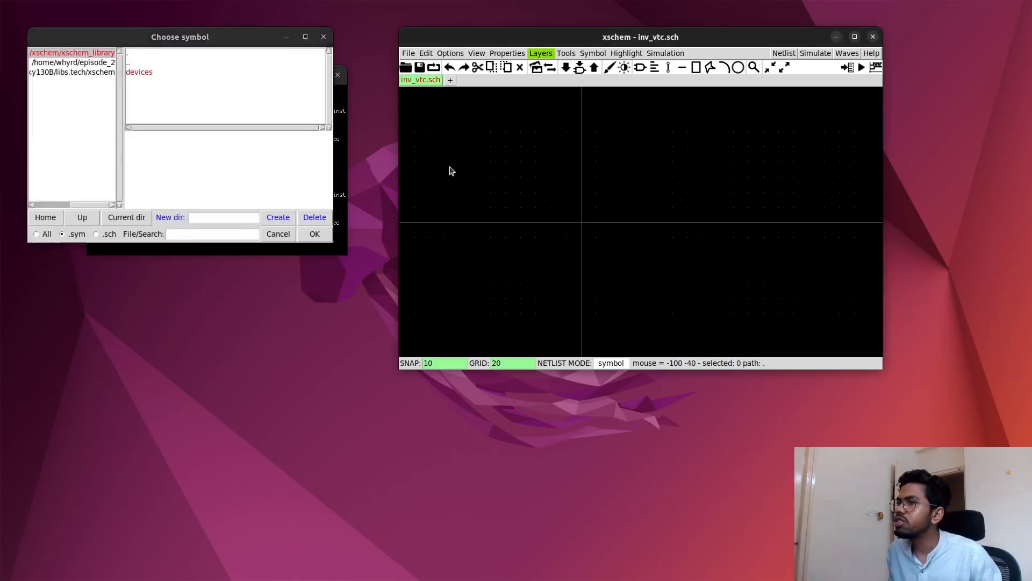
left_click(76, 76)
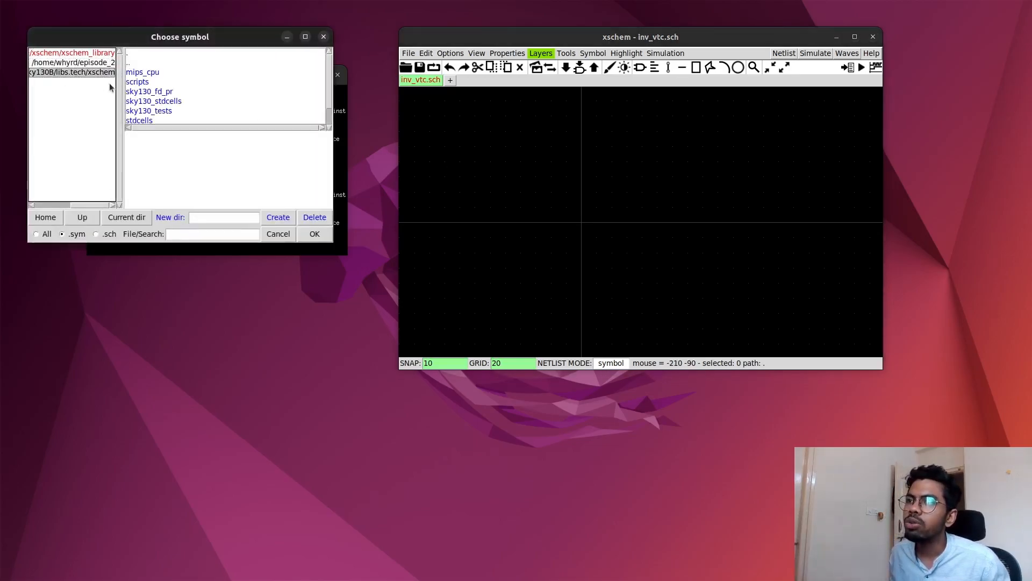
left_click(141, 93)
left_click(205, 235)
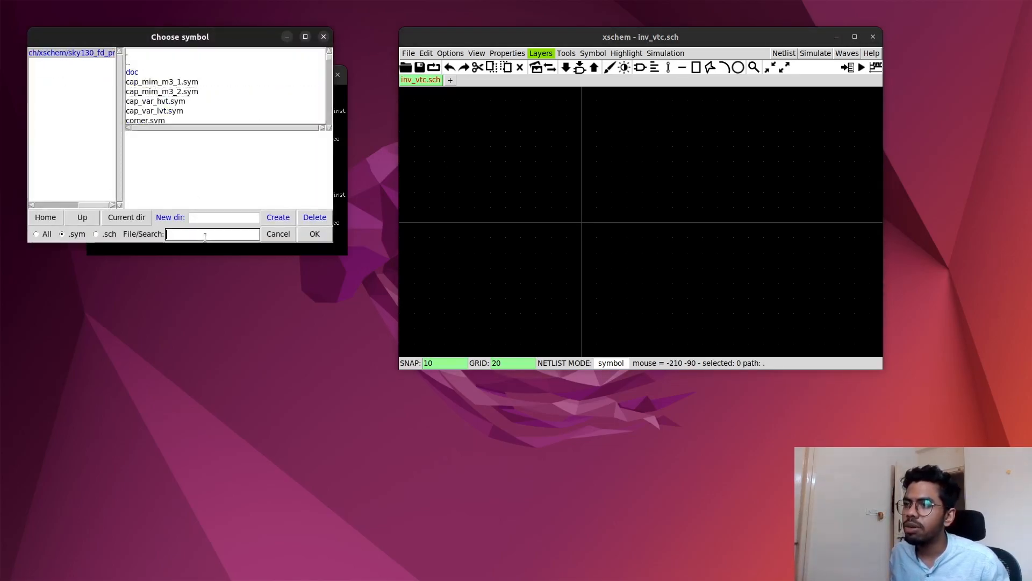
type("nfet")
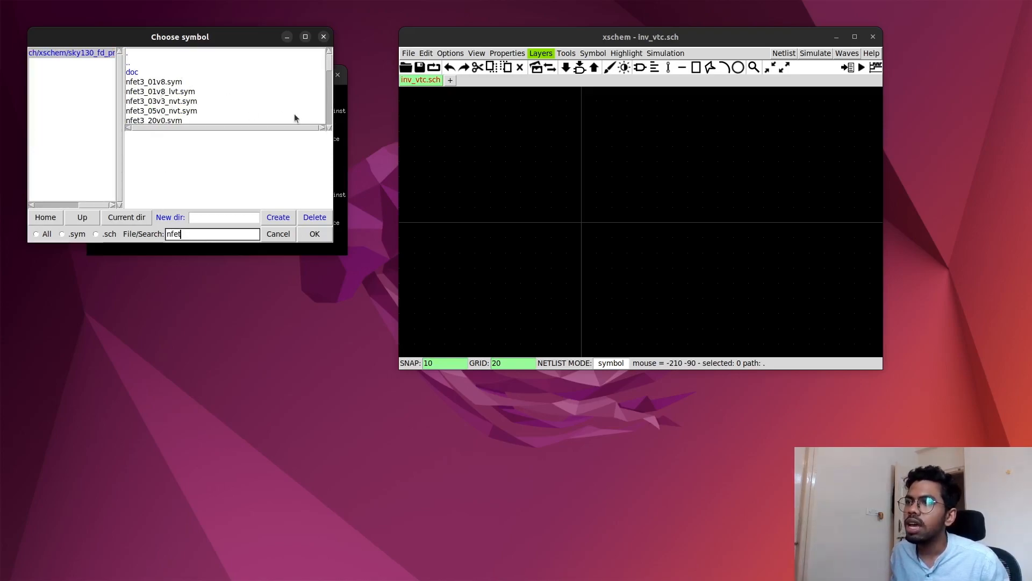
- Place the nfet_01v8.sym transistor on the schematic, just above the origin
left_click(329, 128)
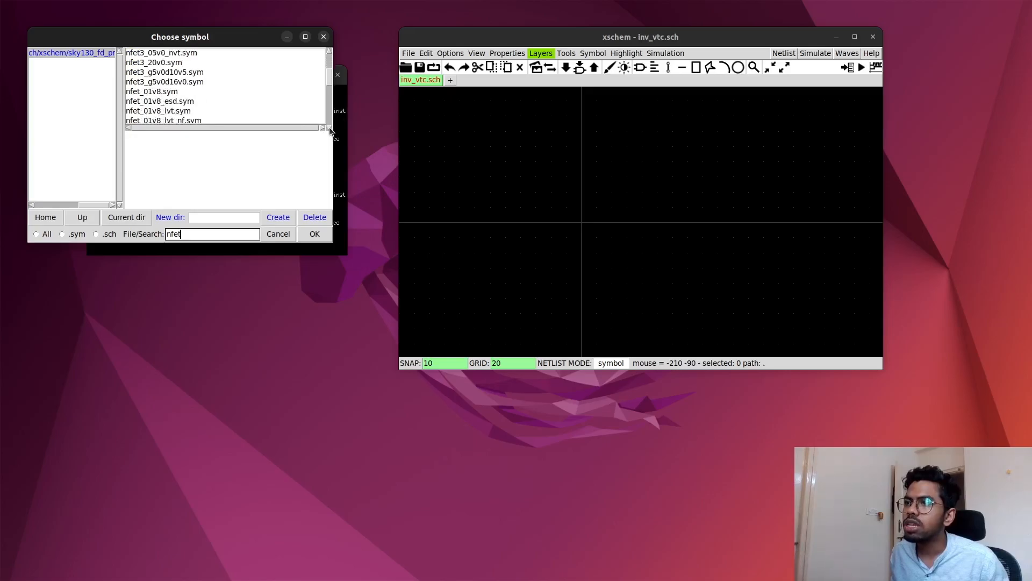
left_click(151, 91)
left_click(314, 234)
left_click(604, 188)
left_click(623, 191)
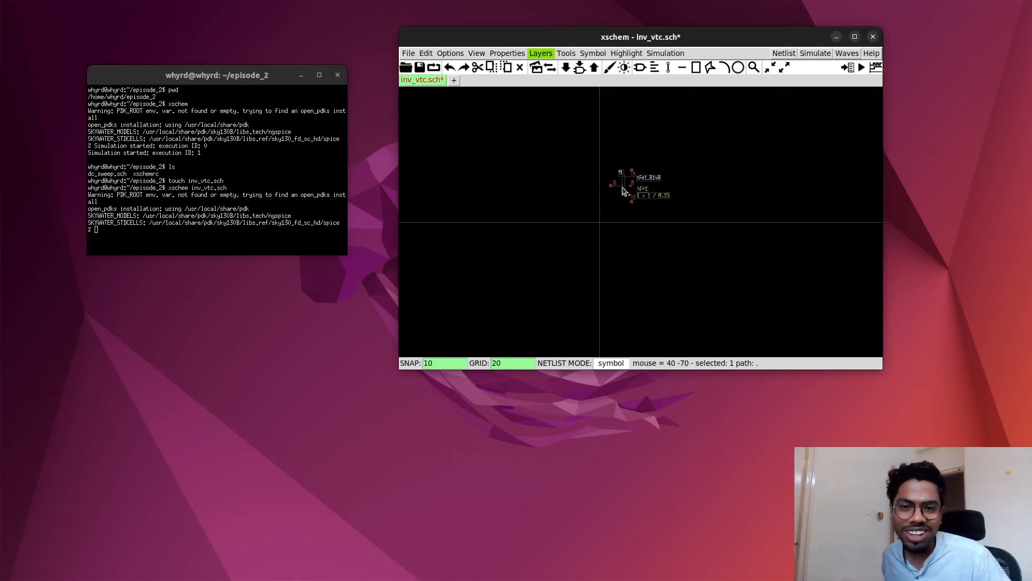
left_click(632, 236)
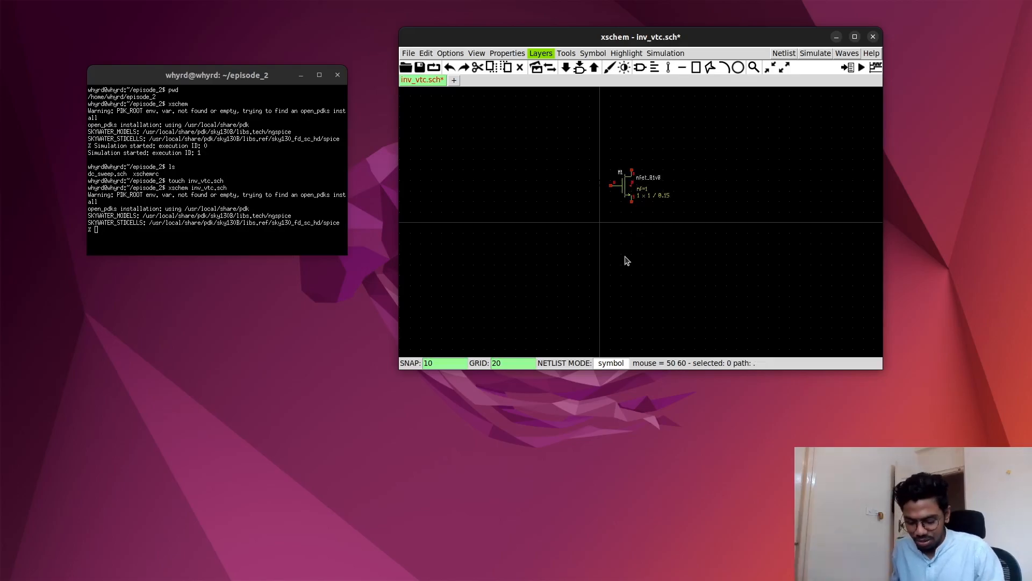
- Search the sky130_fd_pr symbols for pfet and place pfet_01v8.sym directly above the nfet_01v8 transistor
key("Insert")
left_click(210, 233)
type("p")
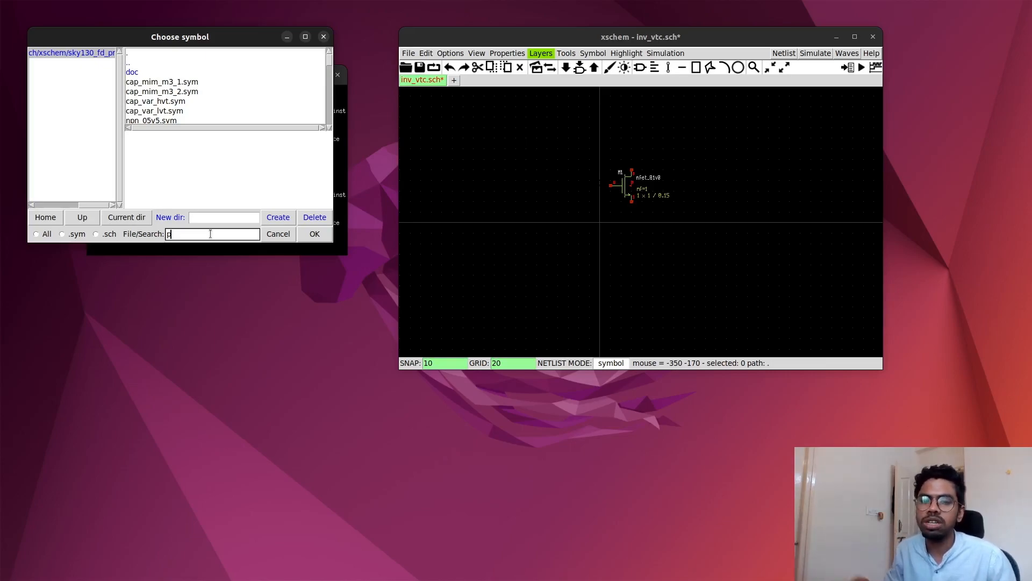
type("fet")
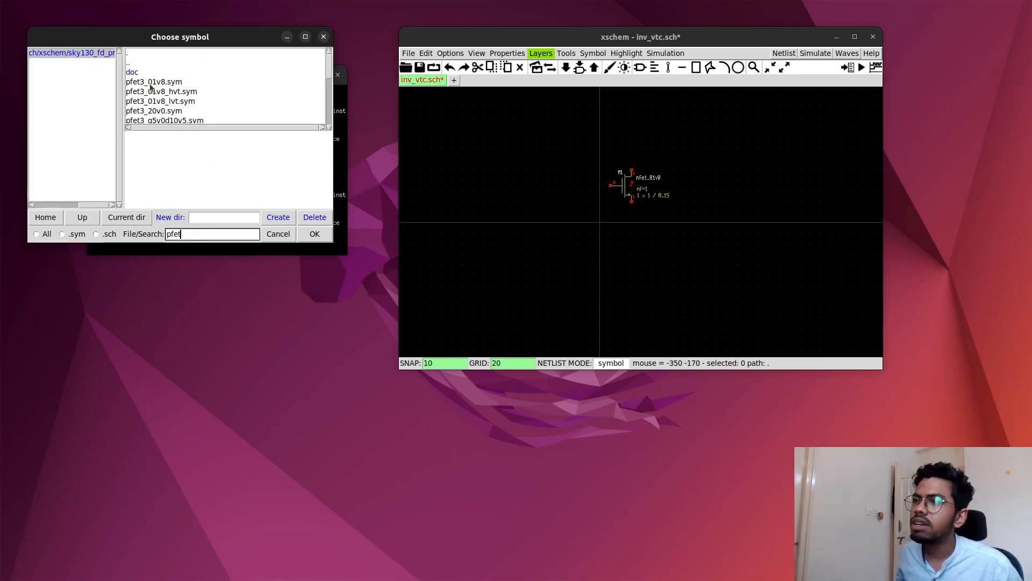
scroll(331, 130, "down", 8)
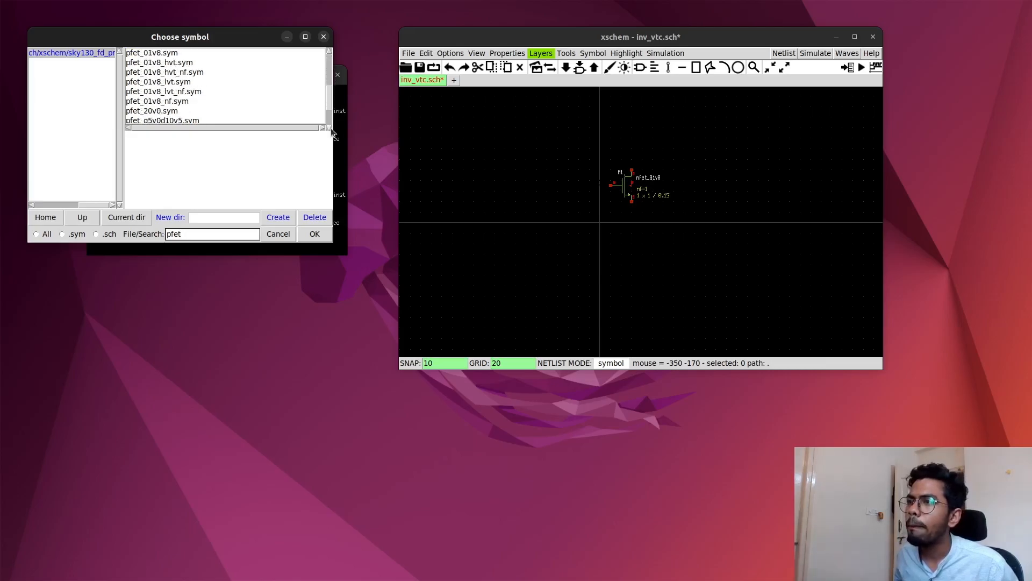
left_click(156, 53)
left_click(315, 239)
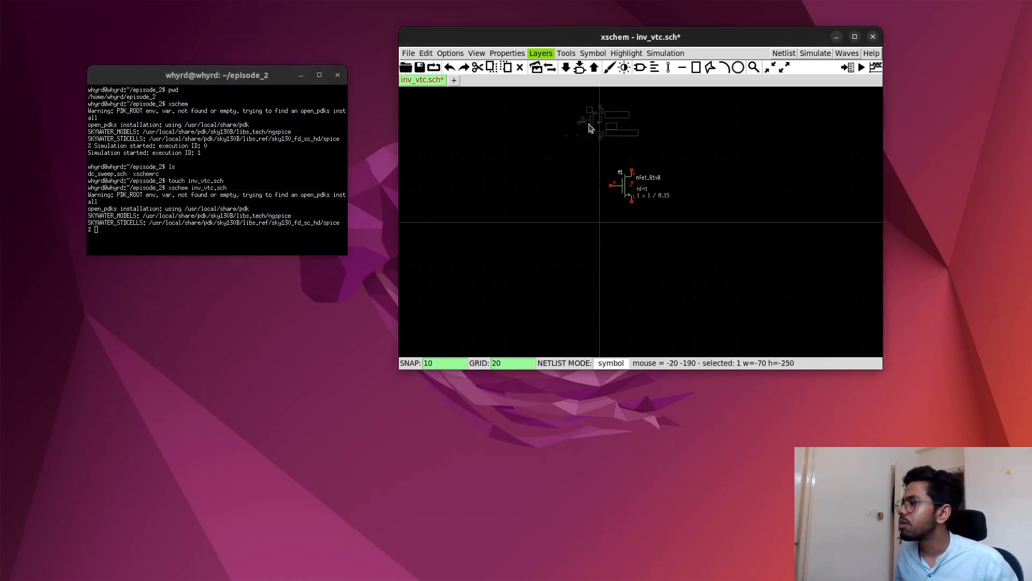
left_click(622, 139)
- Wire the pfet and nfet gates together and connect their drains with a second wire
scroll(648, 133, "up", 4)
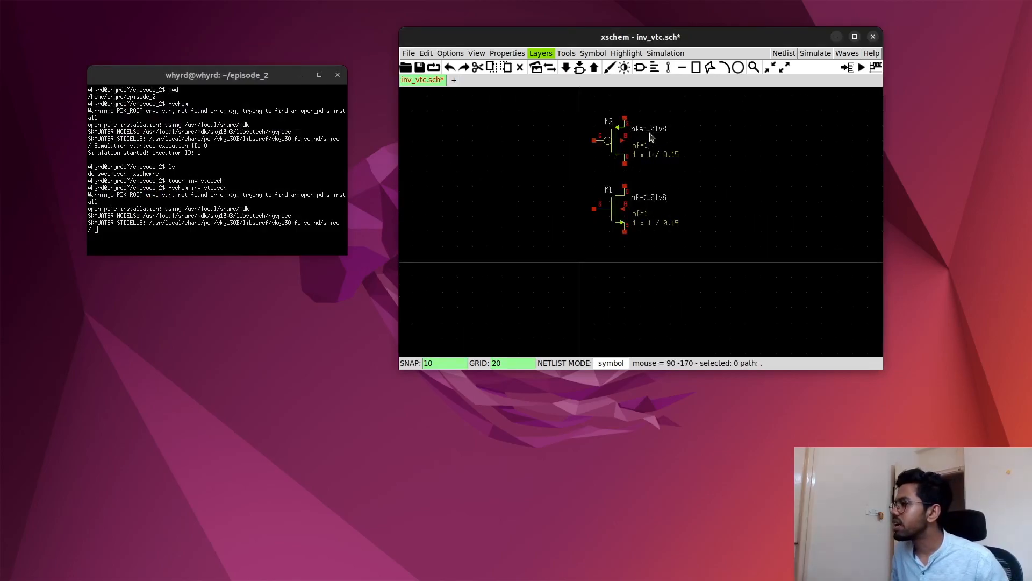
scroll(652, 205, "down", 5)
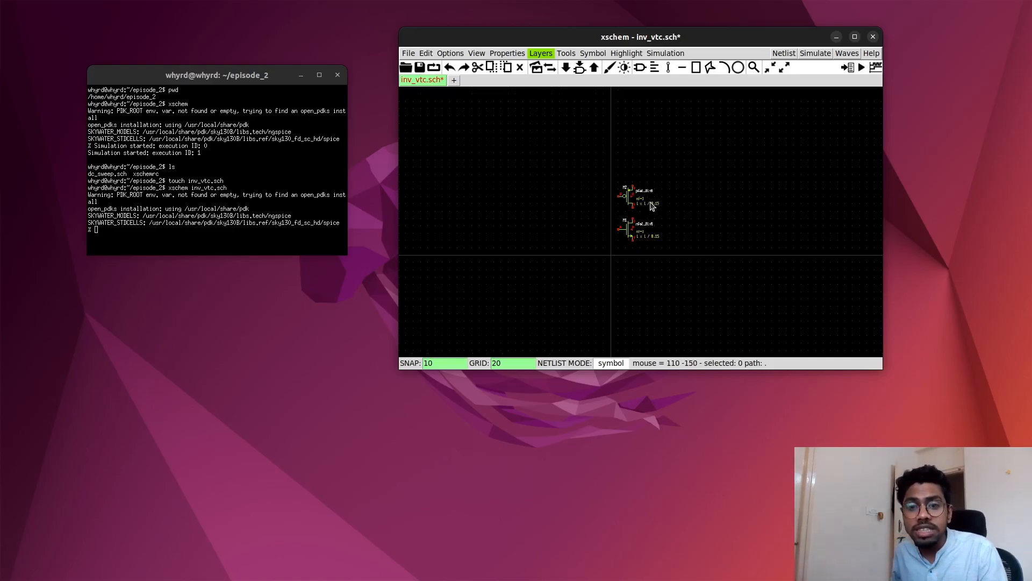
scroll(709, 194, "up", 2)
key("w")
left_click(616, 250)
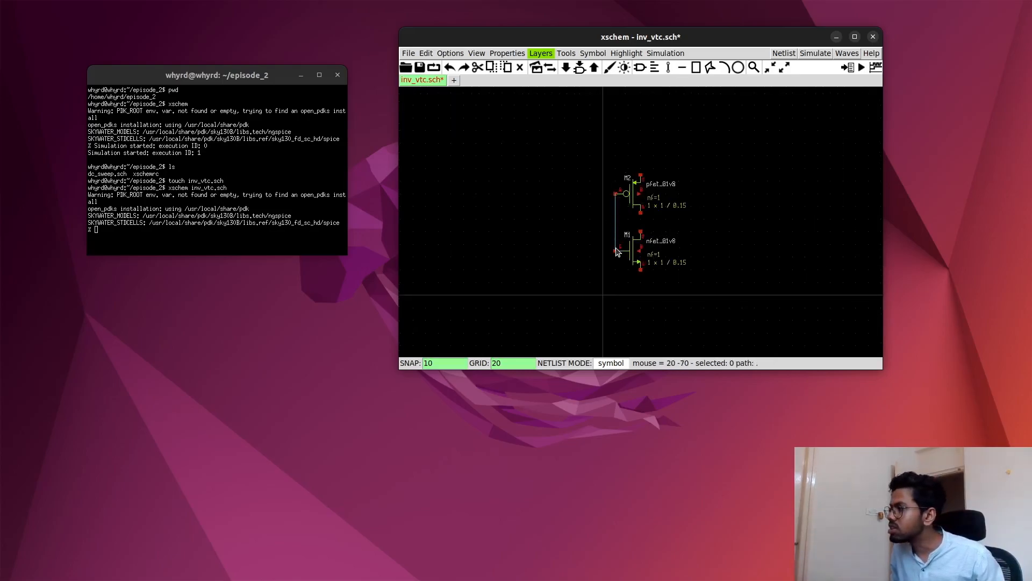
key("w")
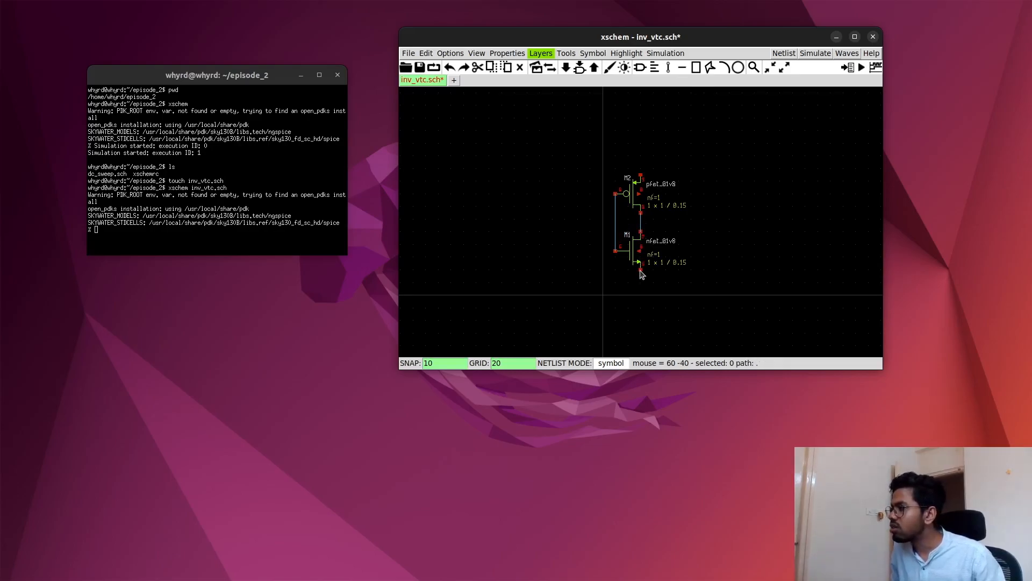
- Draw short vertical wire stubs downward from the nfet source and upward from the pfet source
key("w")
left_click(640, 289)
key("w")
left_click(640, 156)
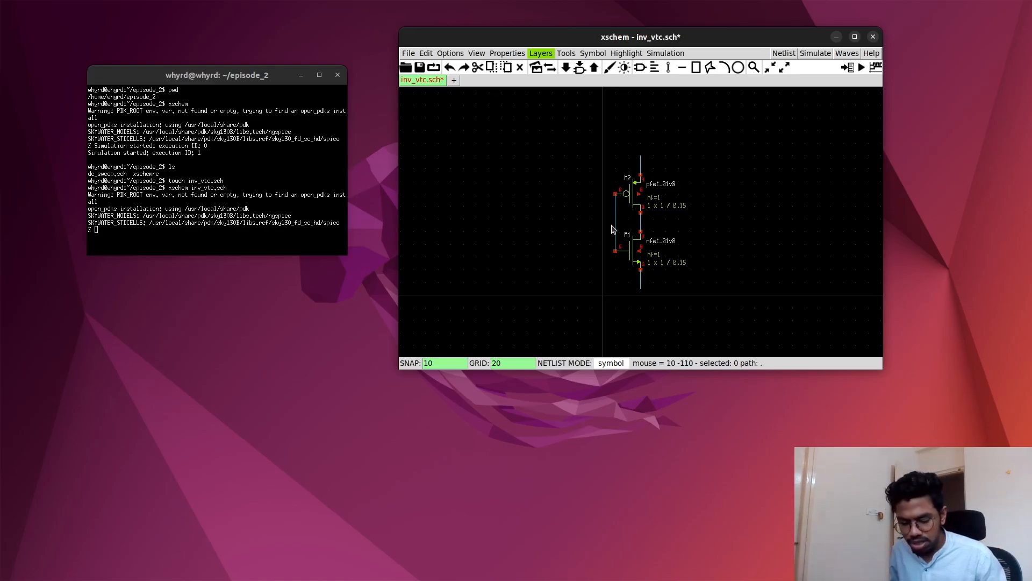
- Draw a horizontal input wire stub leftward from the shared gate wire and an output stub rightward from the drain wire
key("w")
left_click(596, 225)
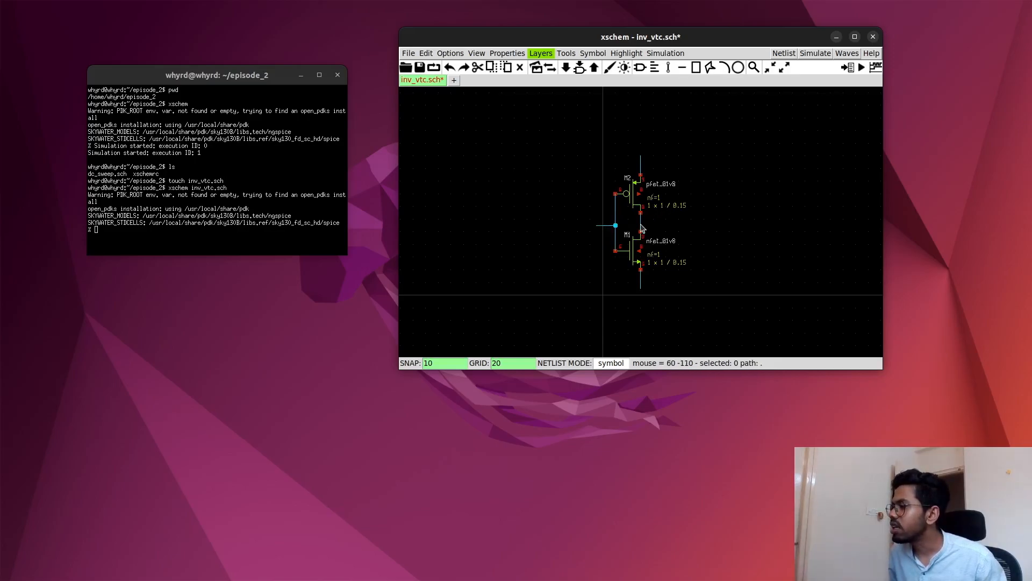
key("w")
left_click(679, 225)
- Search the xschem_library devices for lab and place lab_pin.sym at the end of the input wire stub
key("Insert")
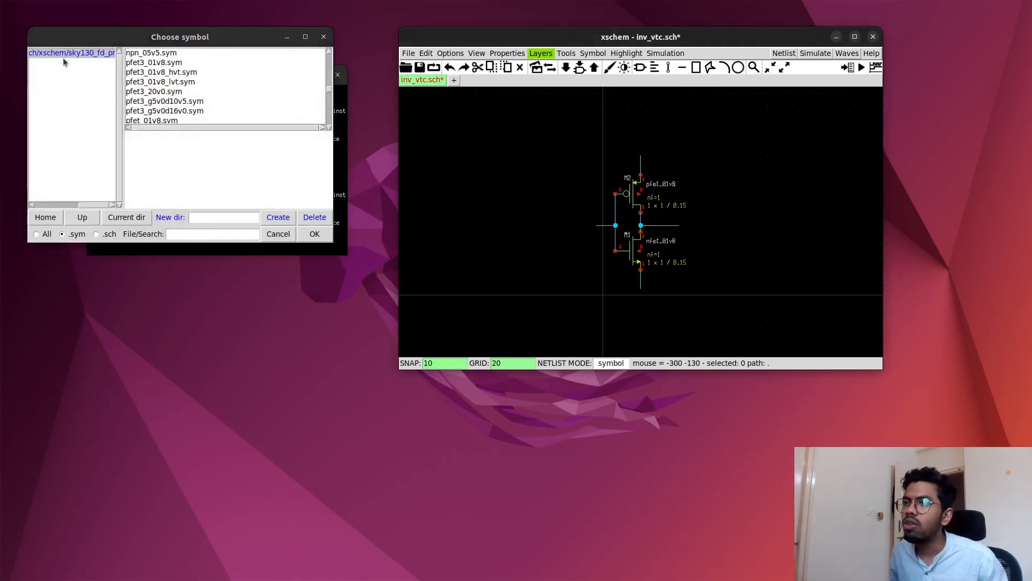
left_click(72, 218)
left_click(72, 54)
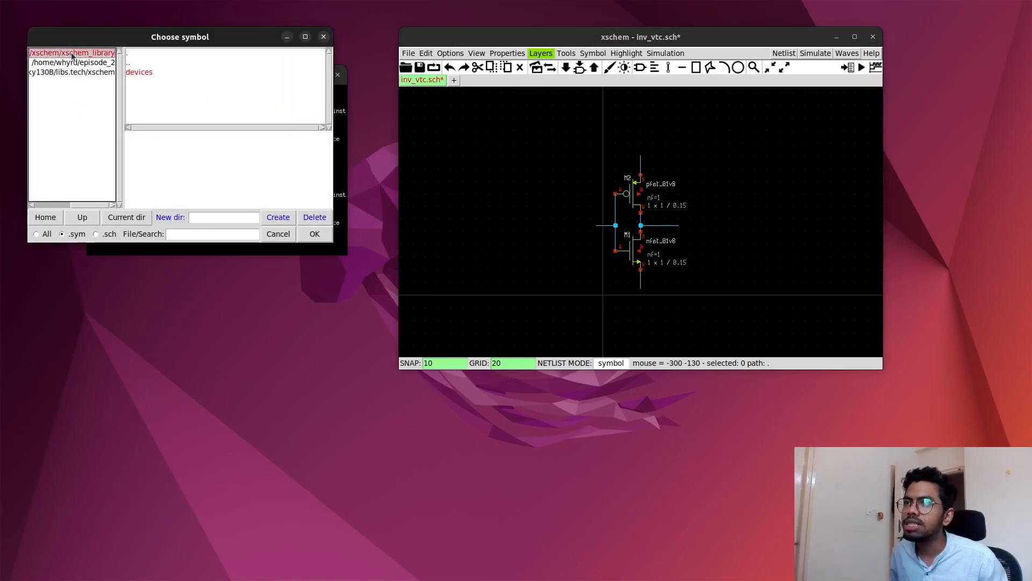
left_click(145, 72)
left_click(210, 234)
type("lab")
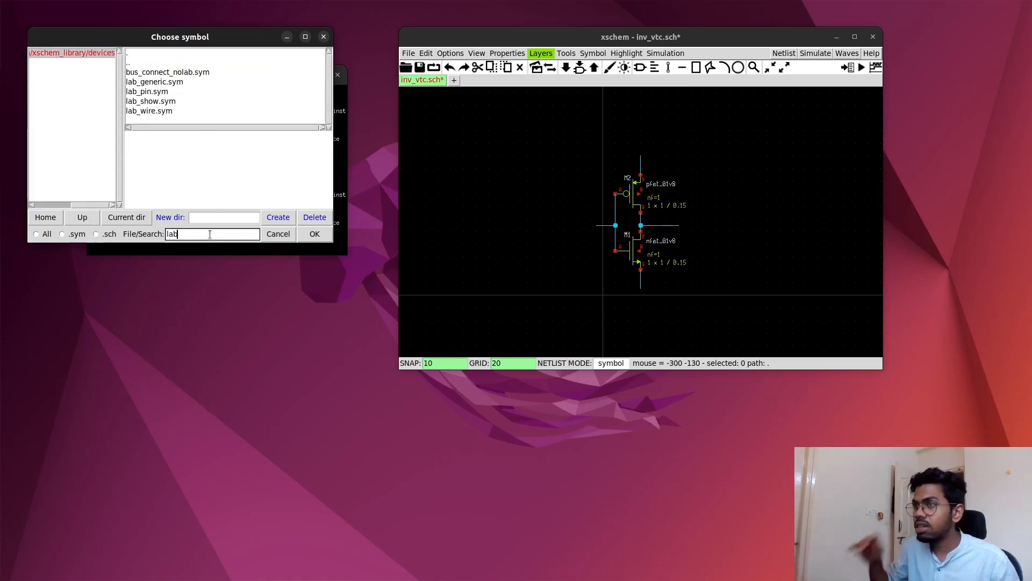
left_click(146, 91)
left_click(314, 234)
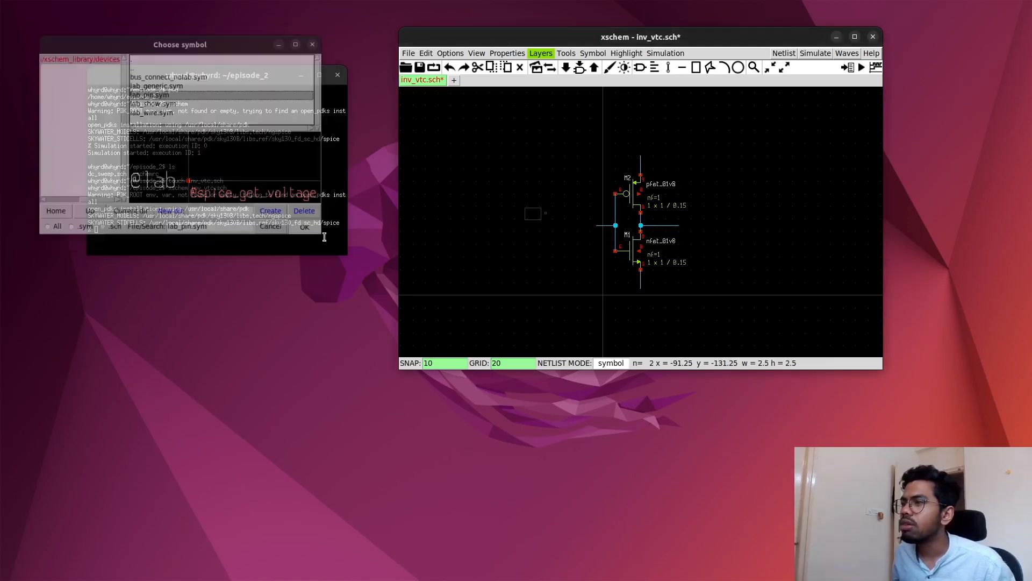
left_click(597, 230)
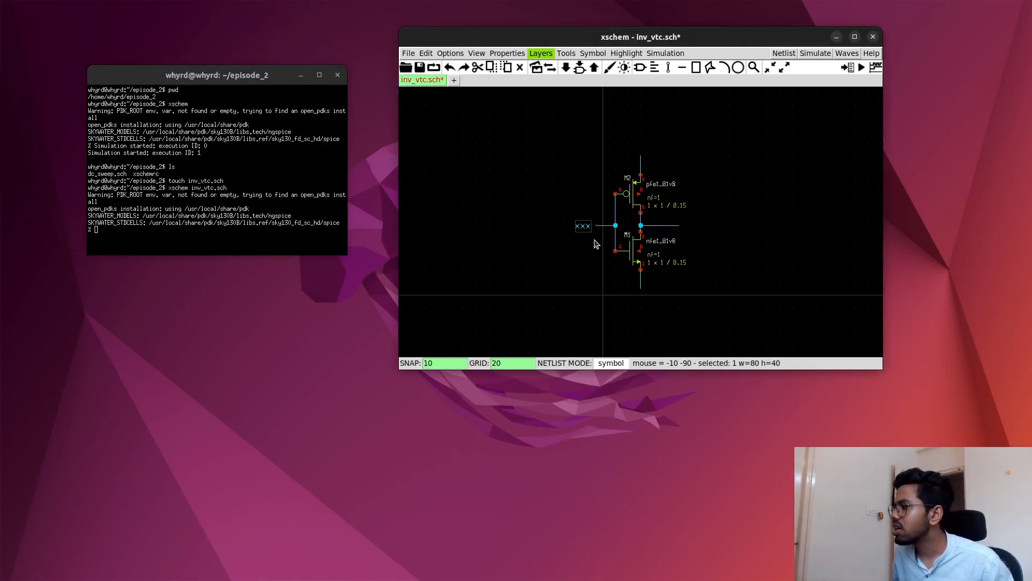
- Copy the label pin to the ends of the pfet source, output and nfet source stubs, rotating the nfet source copy
left_click(585, 228)
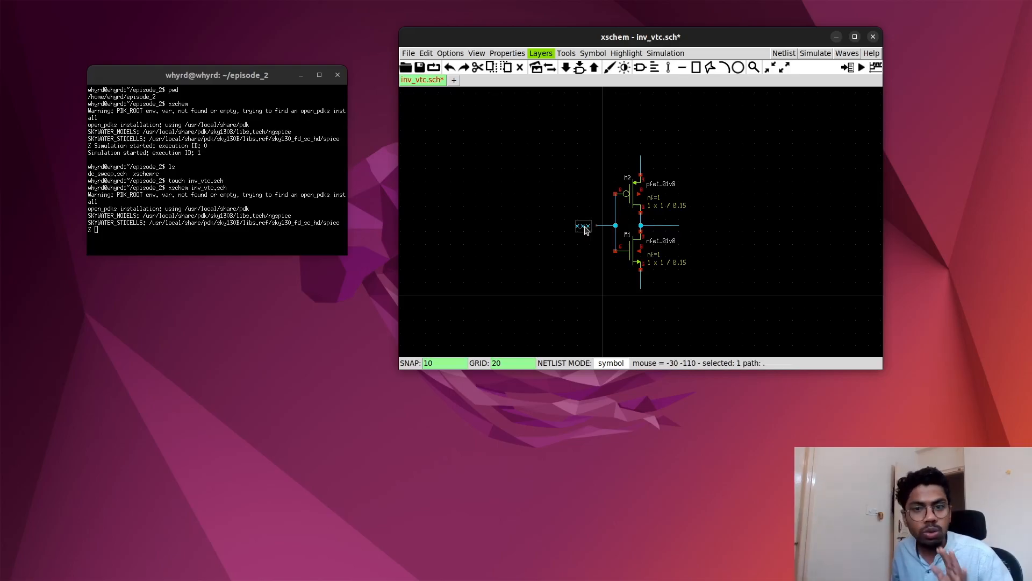
key("c")
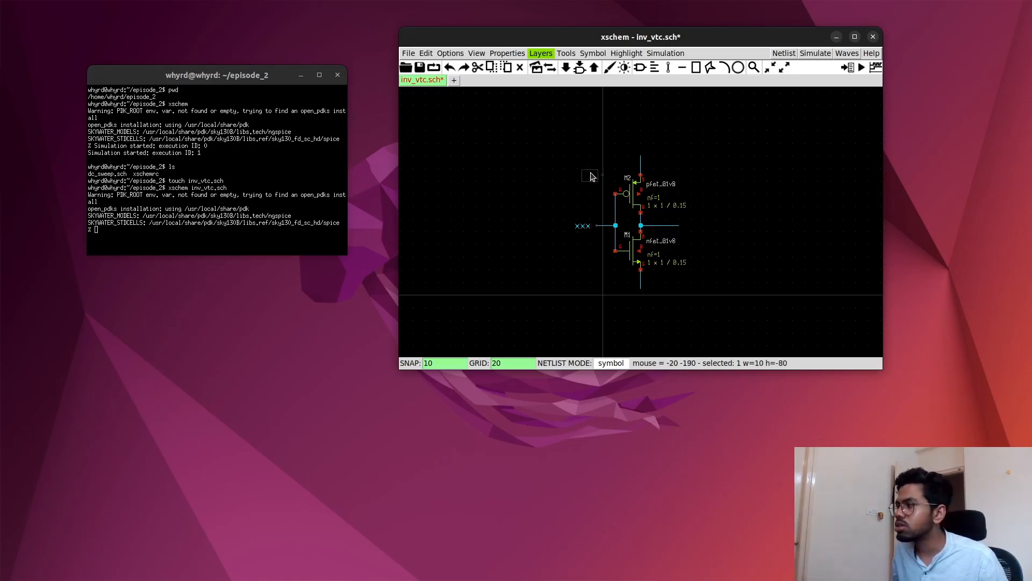
left_click(630, 159)
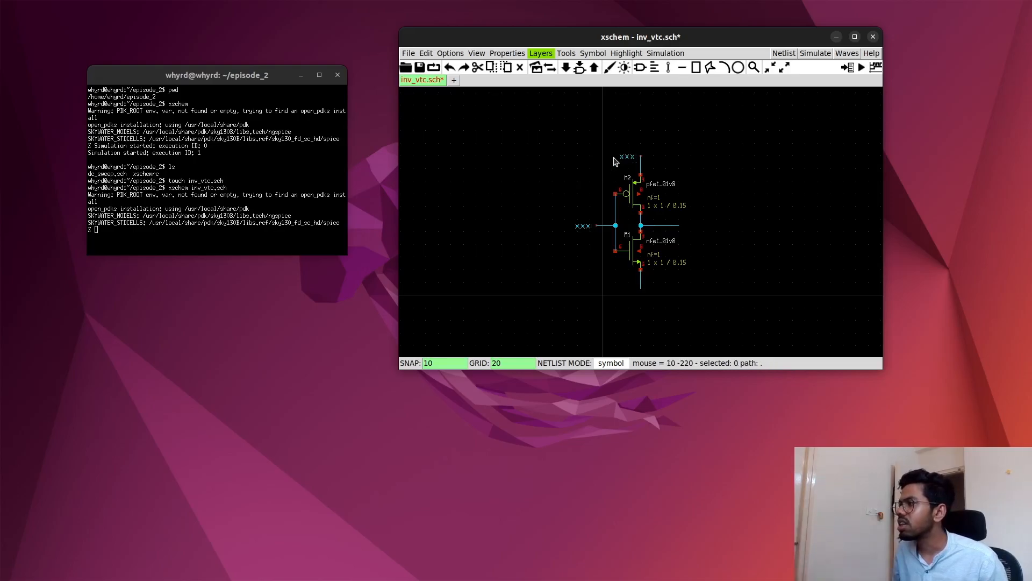
key("c")
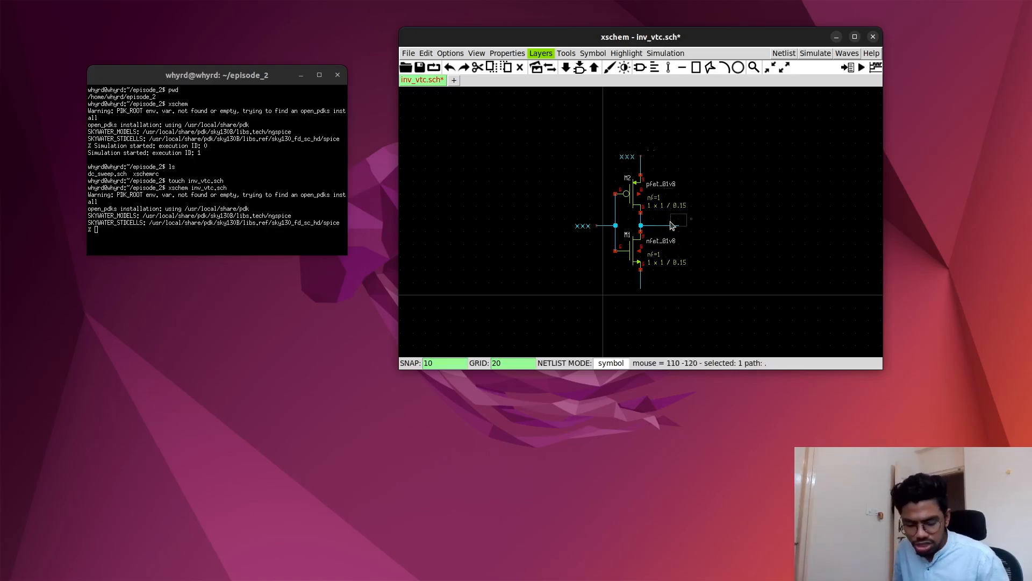
left_click(698, 231)
key("c")
key("shift+r")
left_click(640, 307)
- Set the label on the pfet source stub to vdd and the one on the input stub to vin
left_click(630, 159)
key("q")
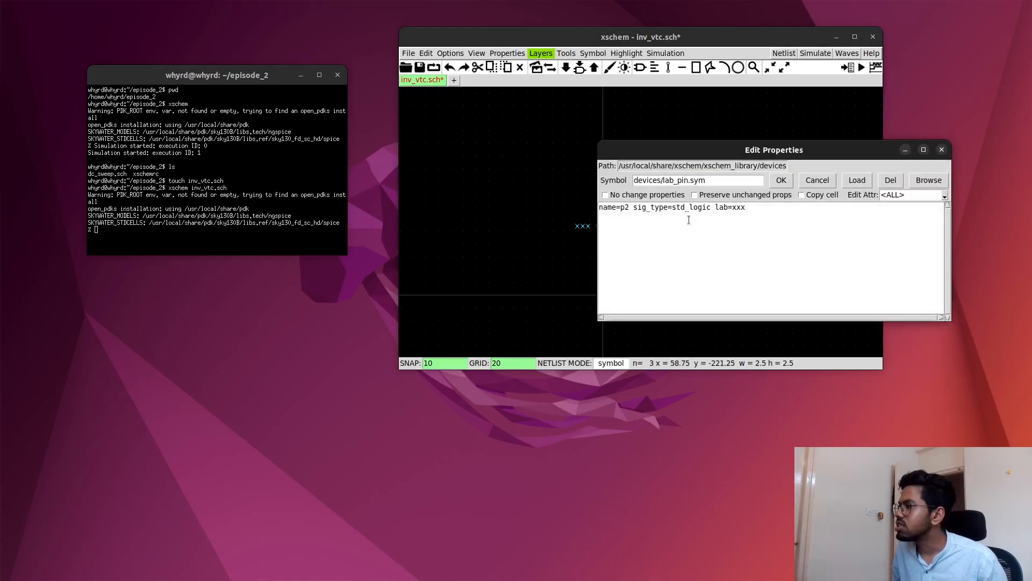
left_click(754, 210)
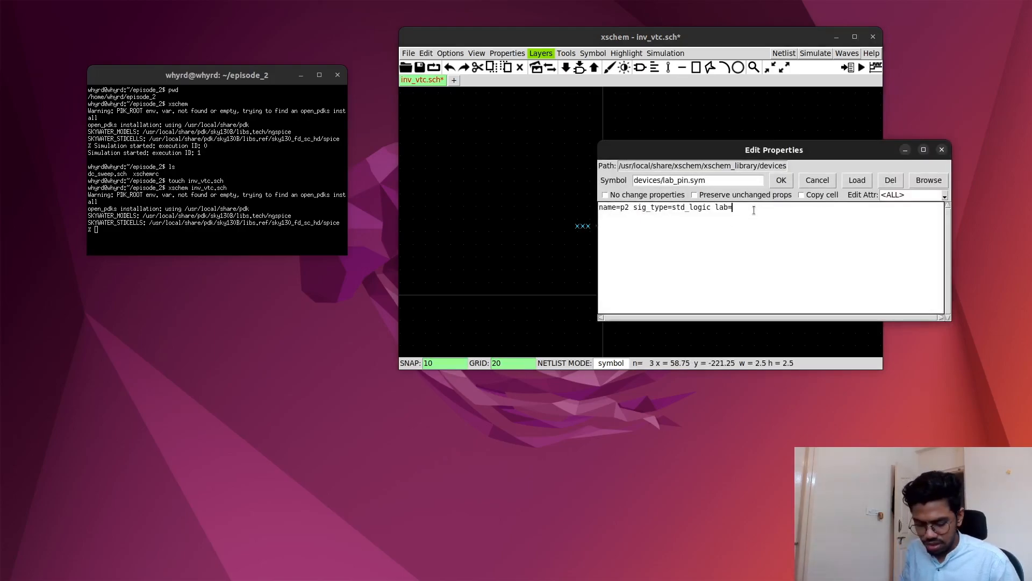
left_click(782, 181)
left_click(583, 227)
key("q")
left_click(707, 277)
key("BackSpace")
left_click(730, 250)
- Set the label on the output wire stub to vout
left_click(698, 225)
key("q")
left_click(814, 272)
type("vout")
left_click(840, 246)
- Set the label on the nfet source stub to gnd
left_click(643, 301)
key("q")
left_click(764, 346)
key("BackSpace")
key("BackSpace")
key("BackSpace")
type("gnd")
left_click(795, 321)
- Maximize the schematic window and save inv_vtc.sch
key("f")
scroll(696, 250, "up", 1)
scroll(695, 250, "down", 2)
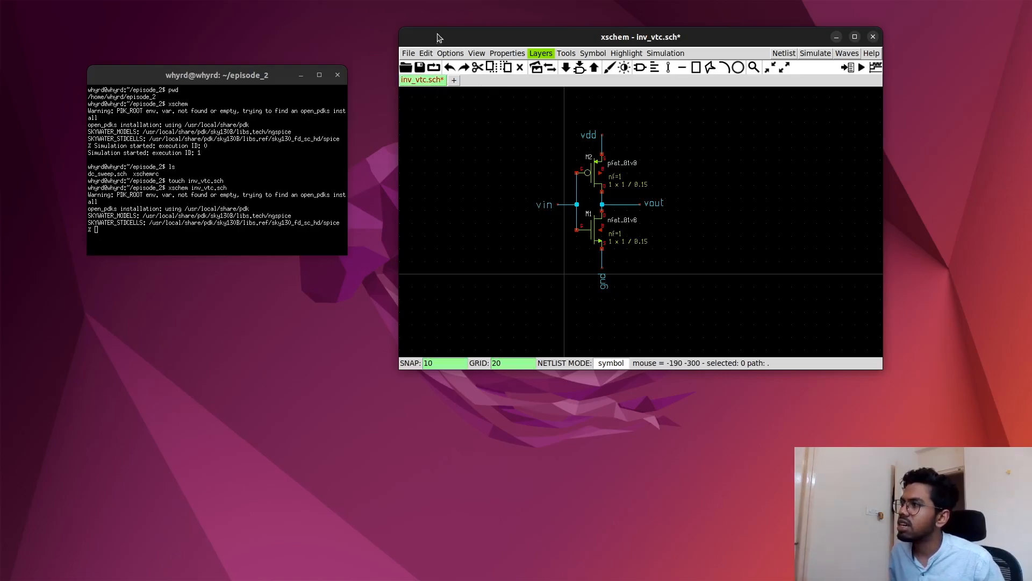
left_click_drag(440, 37, 445, 61)
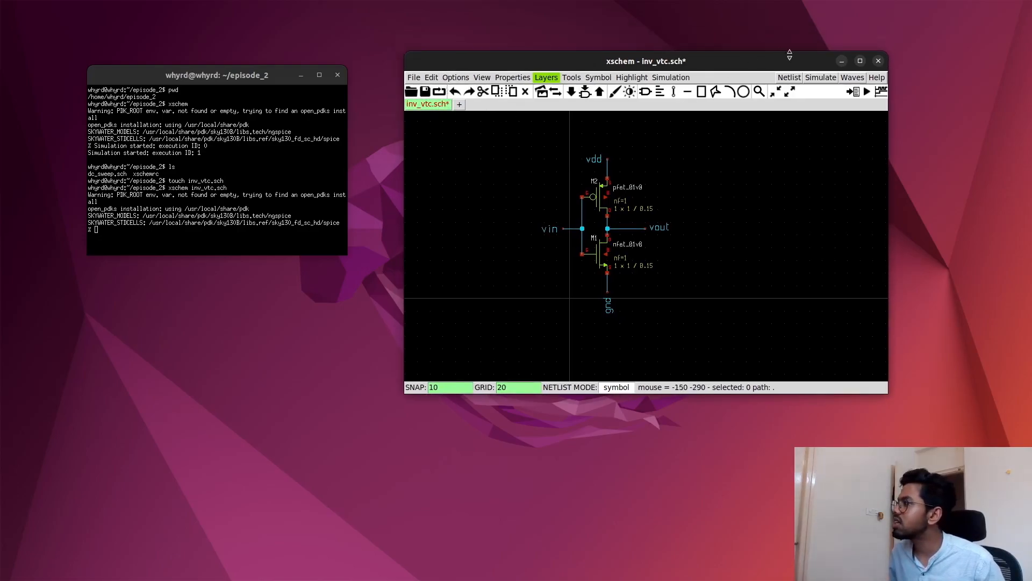
left_click(860, 61)
key("f")
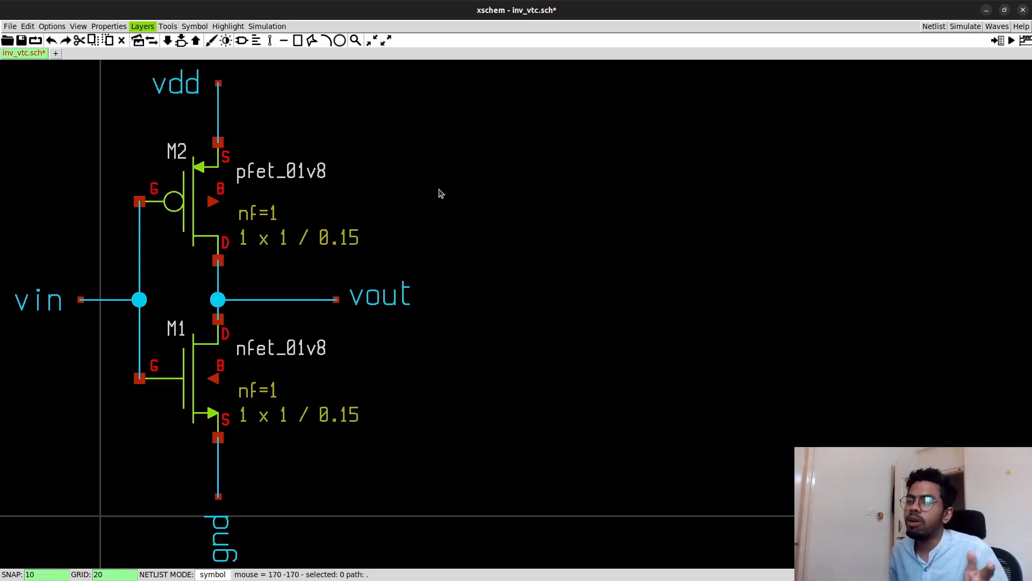
scroll(508, 198, "down", 4)
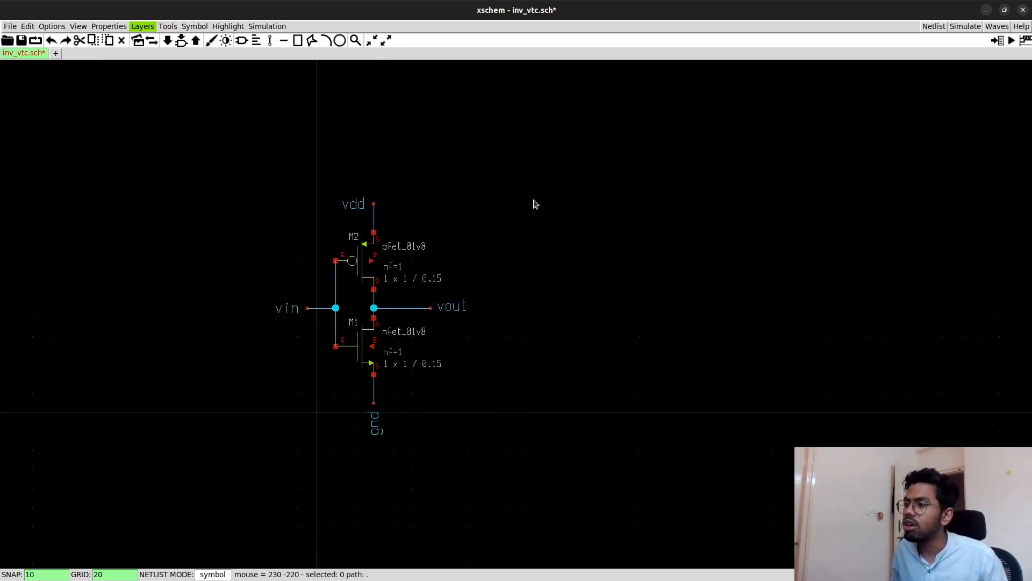
key("ctrl+s")
left_click(515, 219)
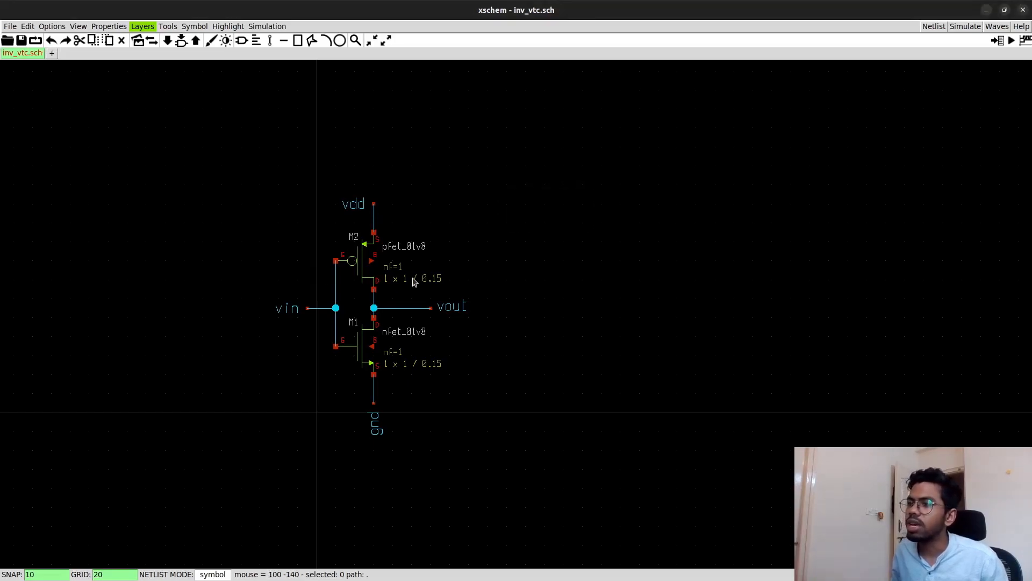
- Search the device symbols for pin and place ipin.sym at the vin end of the input wire
scroll(414, 282, "down", 1)
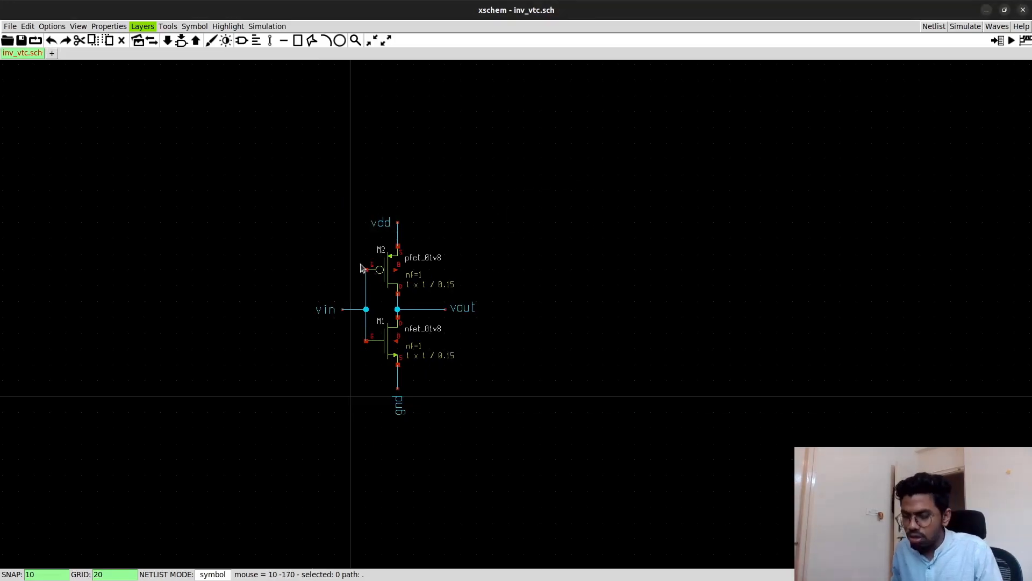
key("Insert")
type("pin")
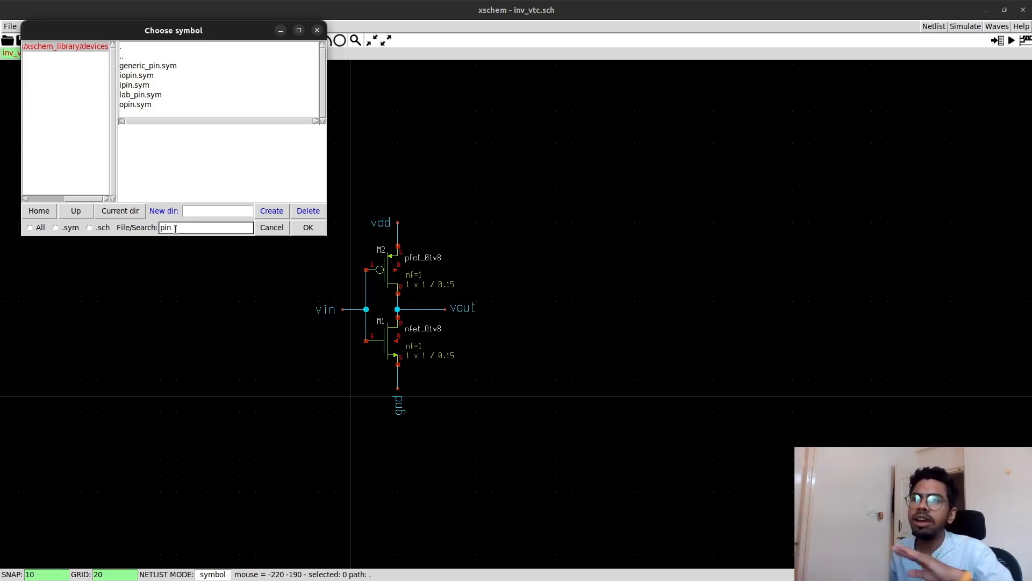
left_click(136, 85)
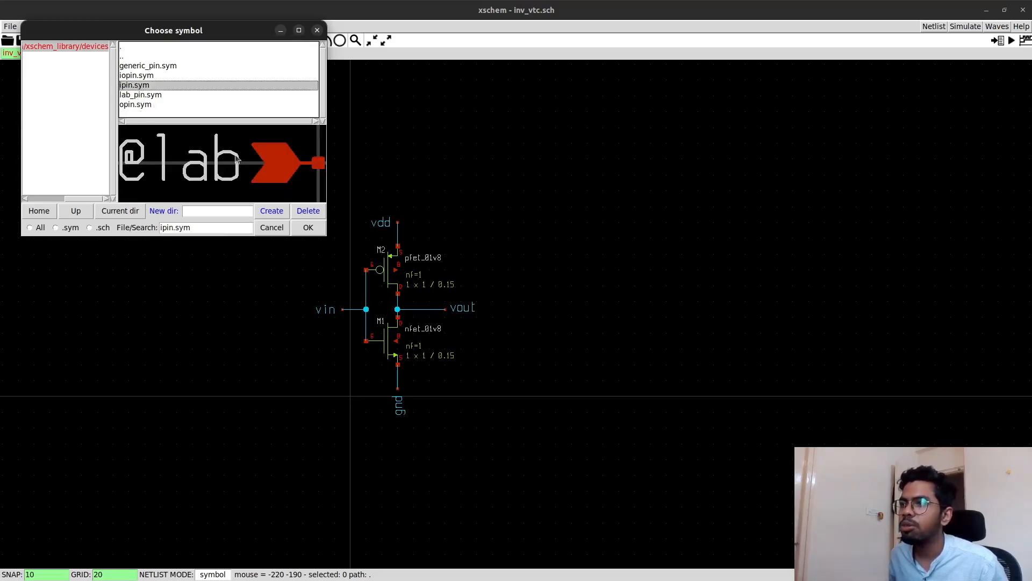
left_click(307, 227)
left_click(345, 316)
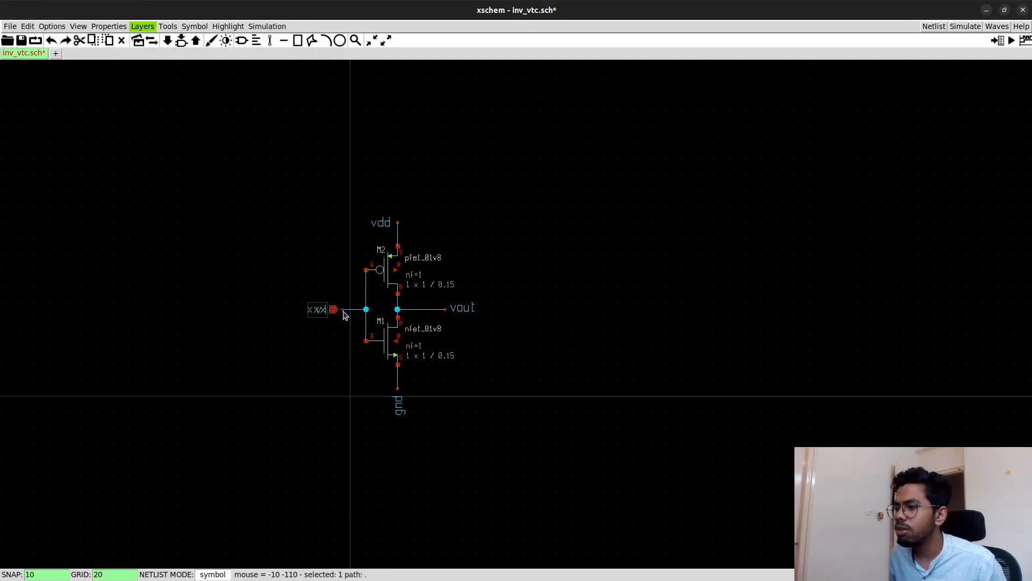
left_click(345, 256)
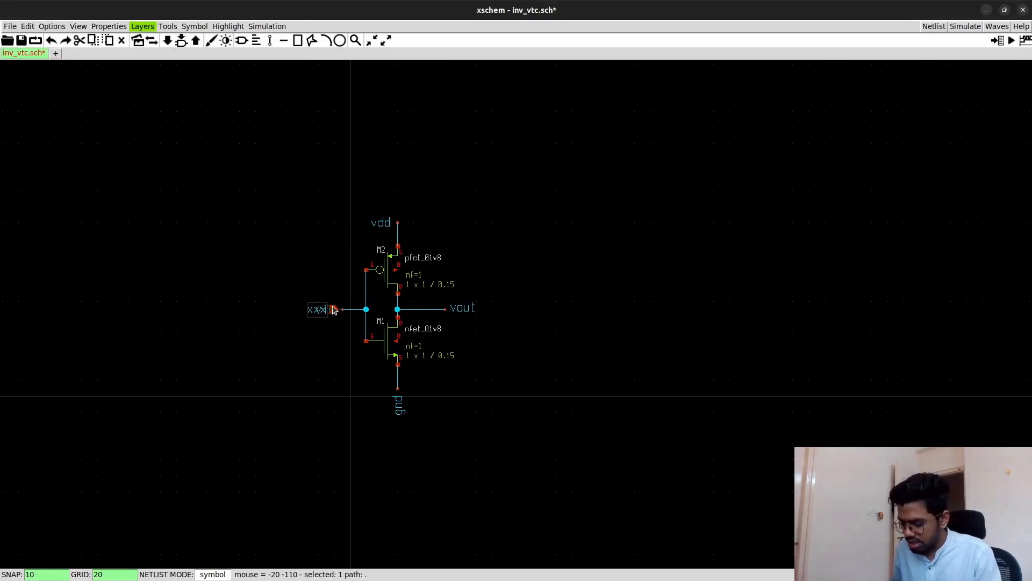
- Delete the input pin symbol and the label pins on the input, pfet source, output and nfet source stubs
left_click(334, 314)
key("Delete")
left_click(398, 226)
key("Delete")
left_click(461, 307)
key("Delete")
left_click(400, 406)
key("Delete")
- Search the device symbols for pin and place ipin.sym at the end of the unlabelled input wire stub
key("Insert")
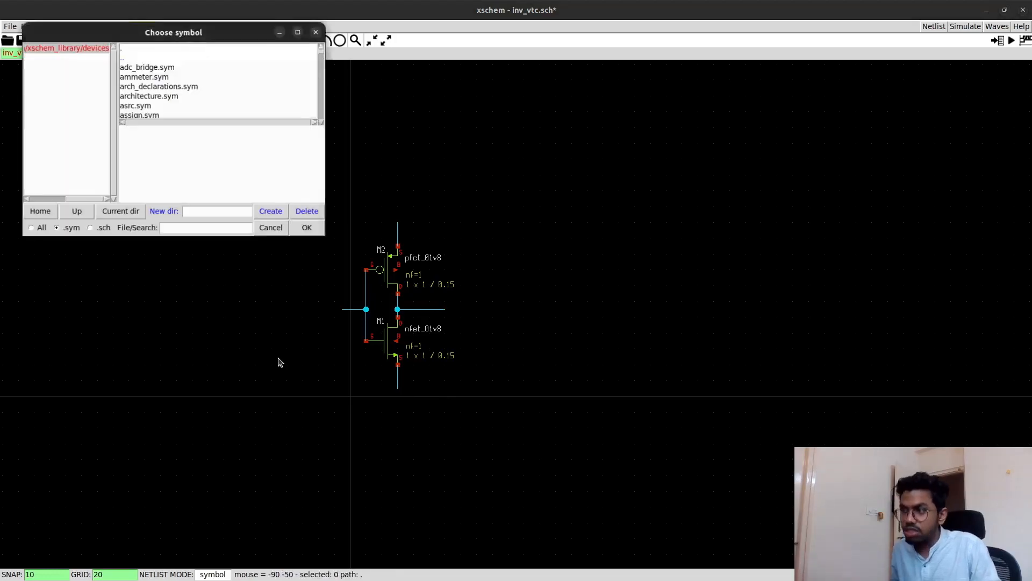
type("pin")
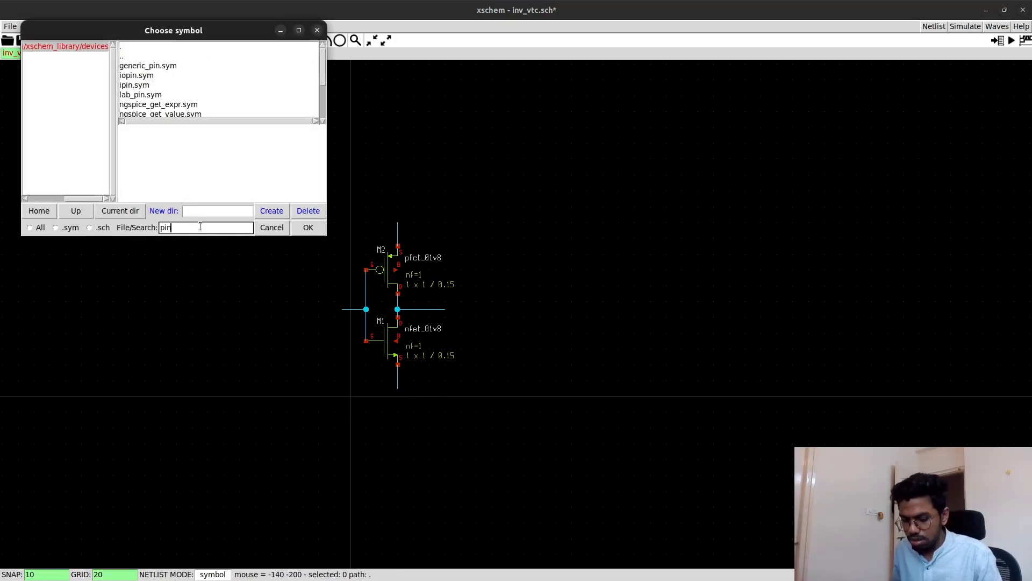
left_click(137, 86)
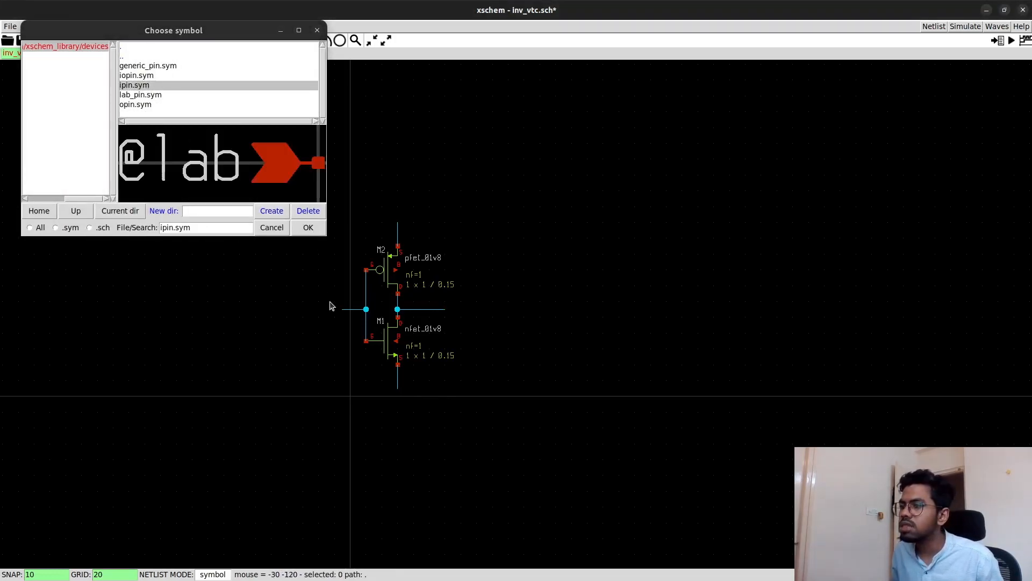
left_click(308, 227)
left_click(340, 310)
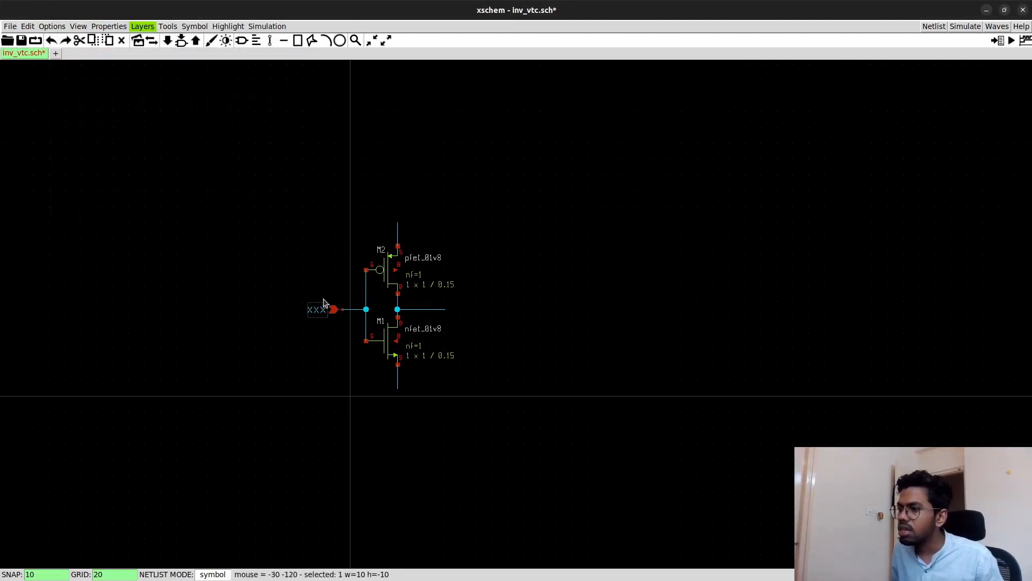
- Copy the input pin, rotate it to point downward, and place it on top of the pfet source stub
key("c")
key("shift+r")
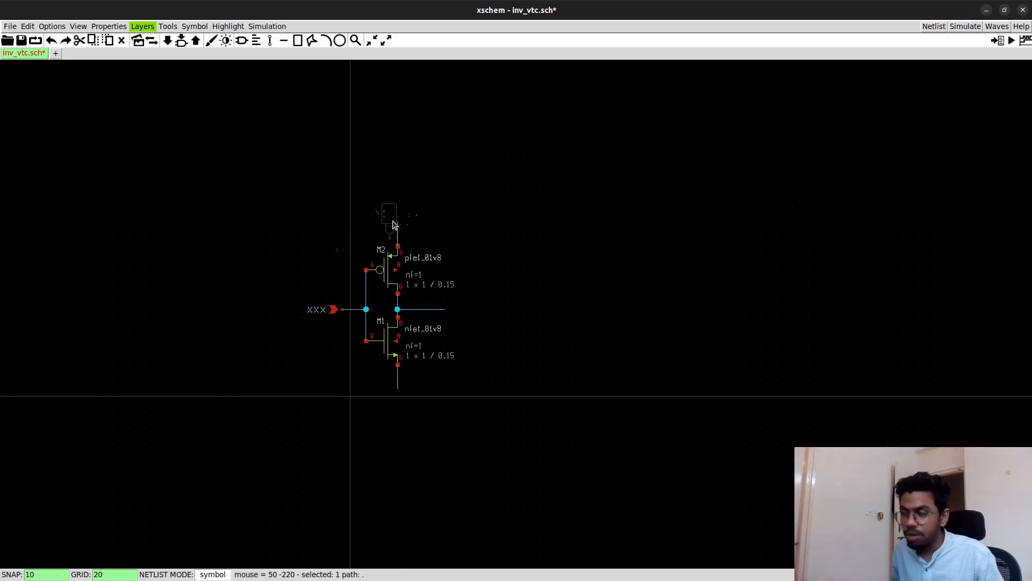
left_click(397, 208)
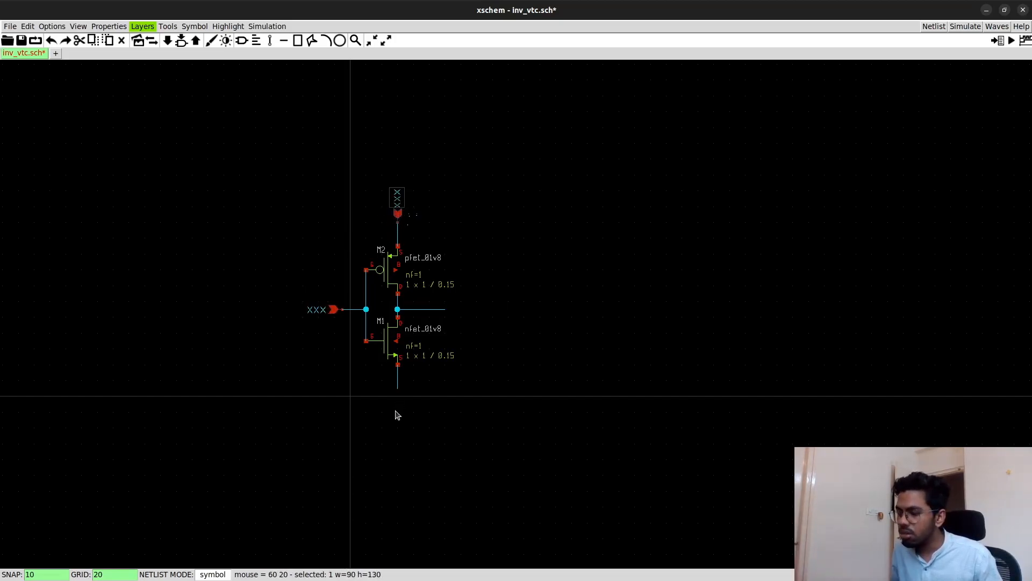
left_click(399, 198)
left_click(399, 202)
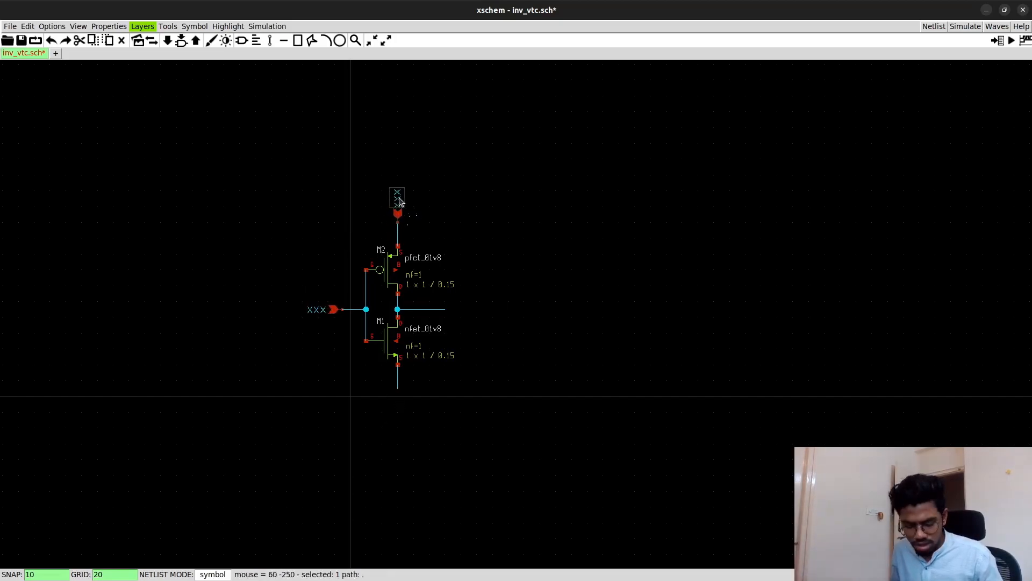
- Copy the pfet source pin, rotate it to point upward, and place it at the end of the nfet source stub
key("c")
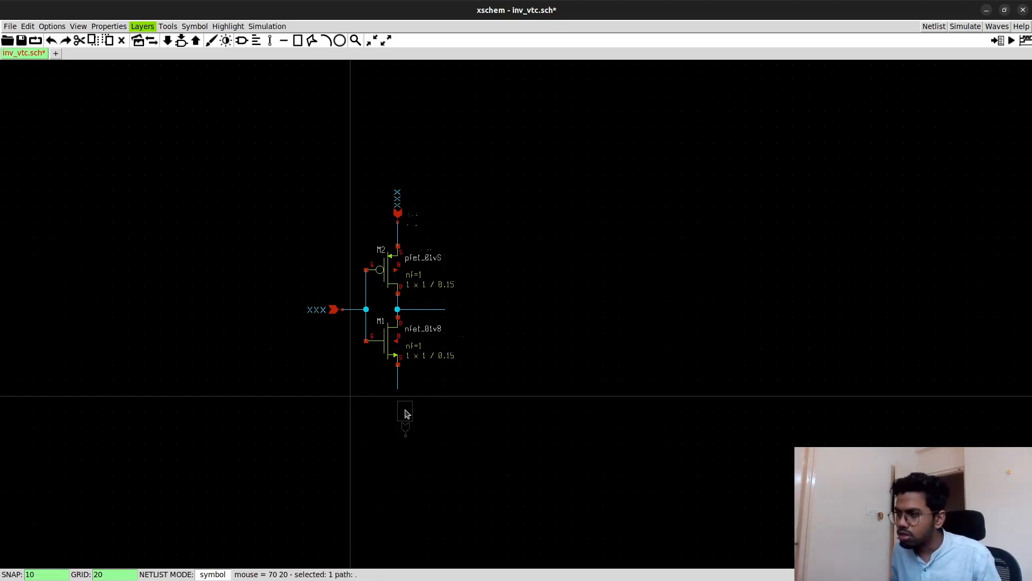
key("shift+r")
key("shift+r")
left_click(402, 415)
key("Escape")
- Search the device symbols for pin and place opin.sym at the end of the output wire
key("Insert")
left_click(190, 227)
type("pi")
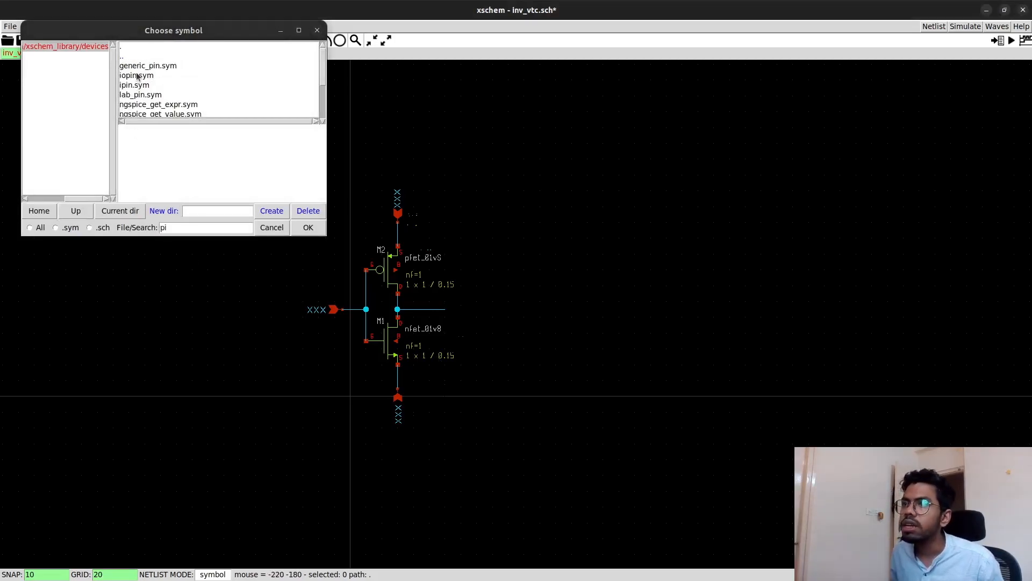
type("n")
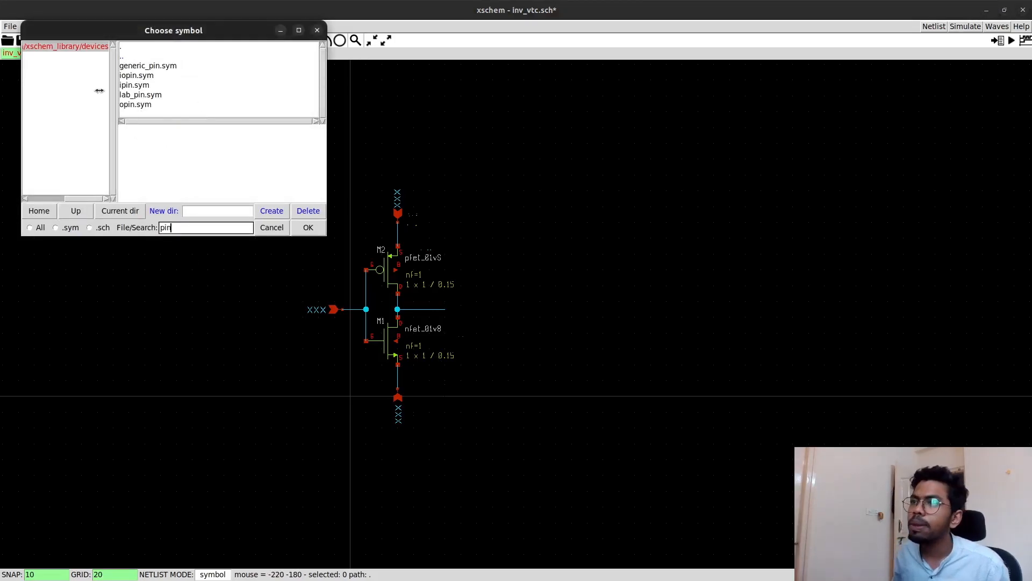
left_click(136, 104)
left_click(304, 231)
left_click(446, 310)
- Set the output pin's label to vout
double_click(467, 311)
key("BackSpace")
key("BackSpace")
key("BackSpace")
type("vout")
left_click(619, 331)
- Set the label of the pin on the pfet source stub to vdd
double_click(400, 200)
key("BackSpace")
key("BackSpace")
key("BackSpace")
type("vdd")
left_click(552, 220)
- Label the pin on the nfet source stub gnd and the pin on the gate input wire vin
double_click(331, 309)
key("BackSpace")
key("BackSpace")
key("BackSpace")
type("vin")
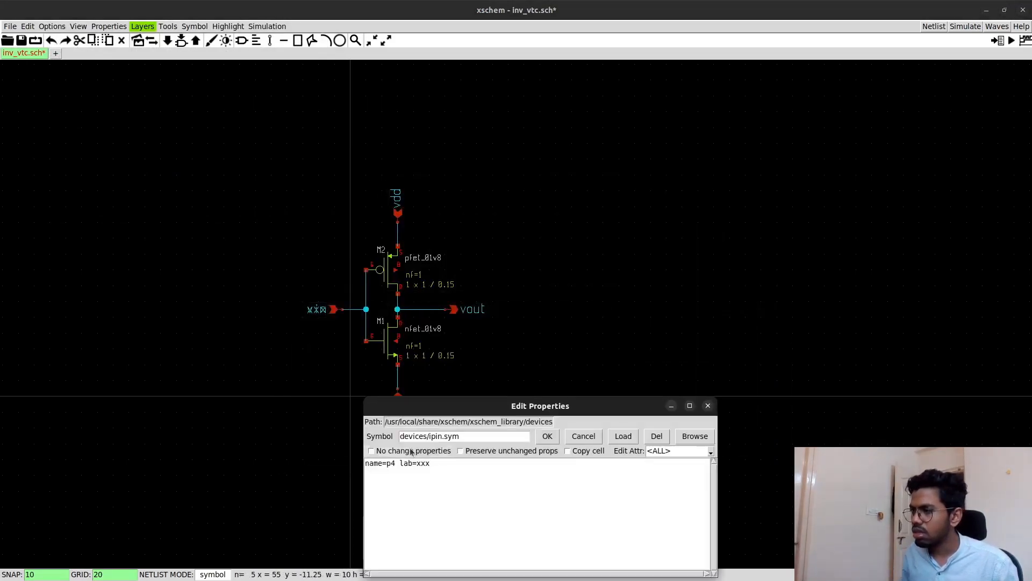
key("BackSpace")
key("BackSpace")
key("BackSpace")
type("vin")
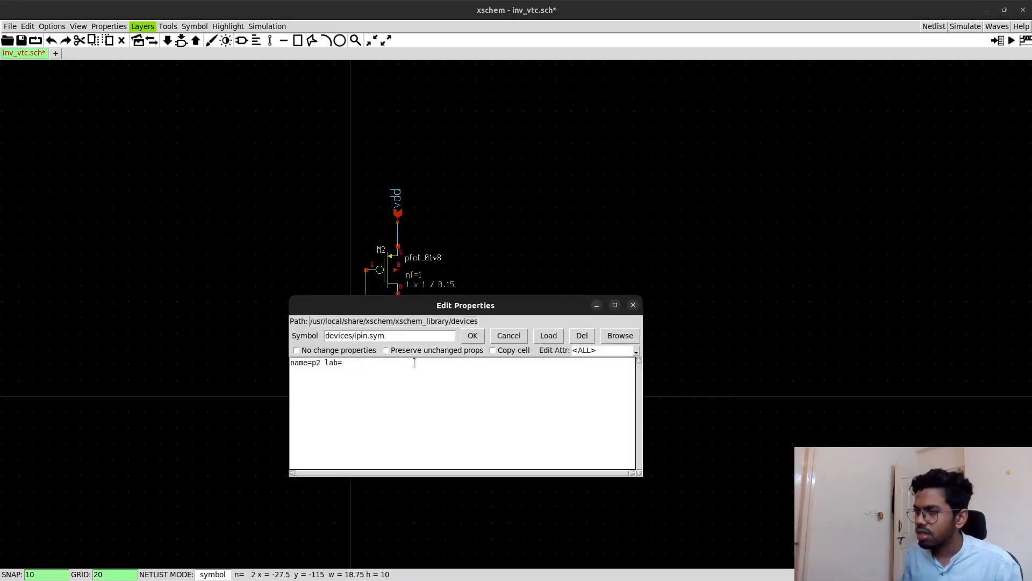
type("vin")
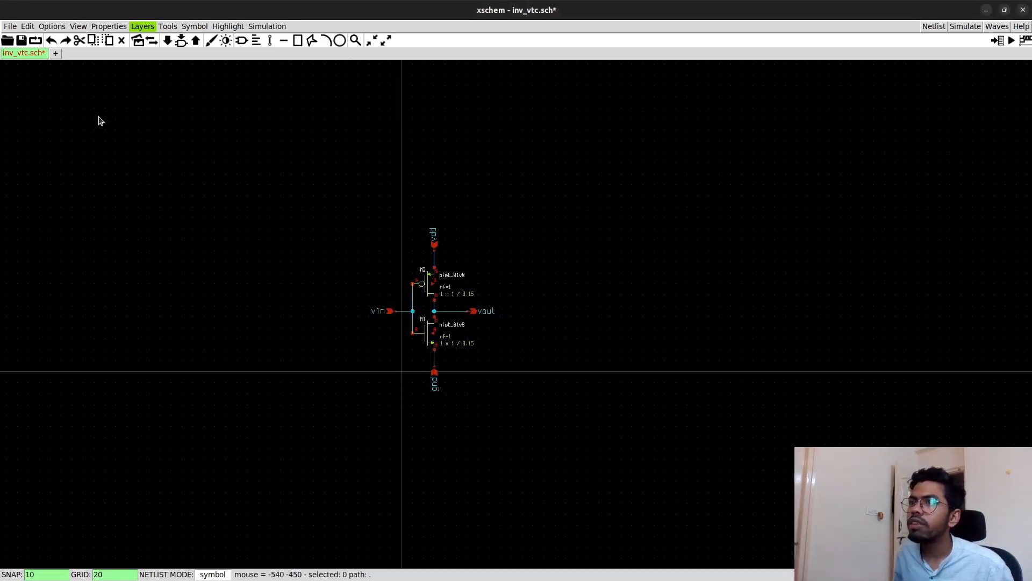
- Save the inverter schematic and generate a symbol view from it
key("ctrl+s")
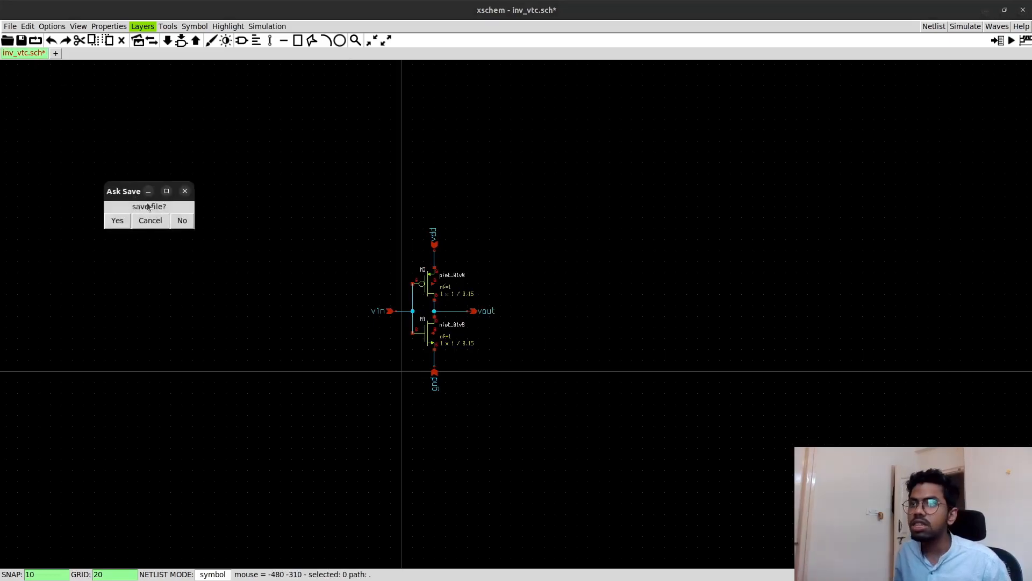
left_click(120, 219)
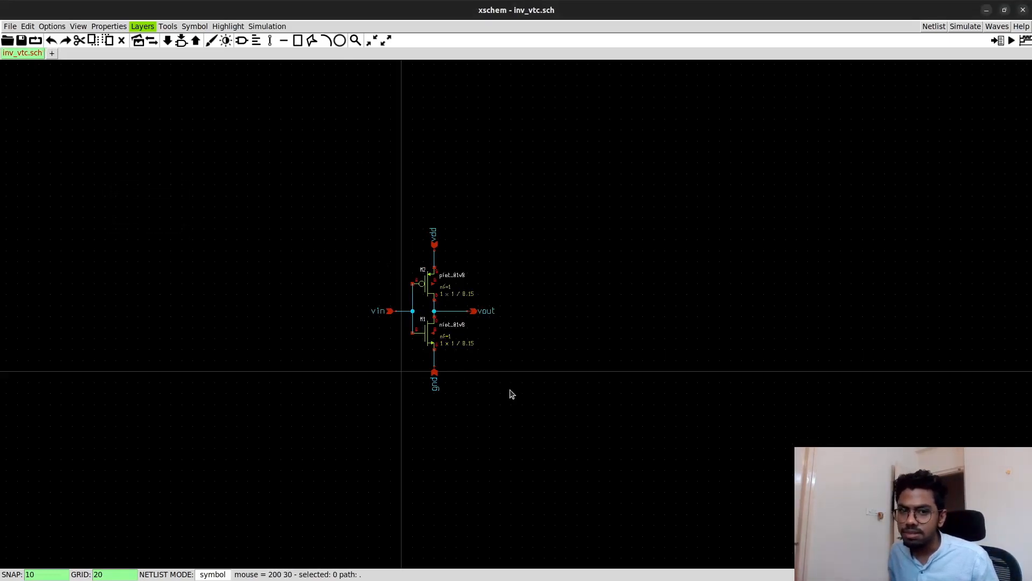
scroll(511, 394, "up", 2)
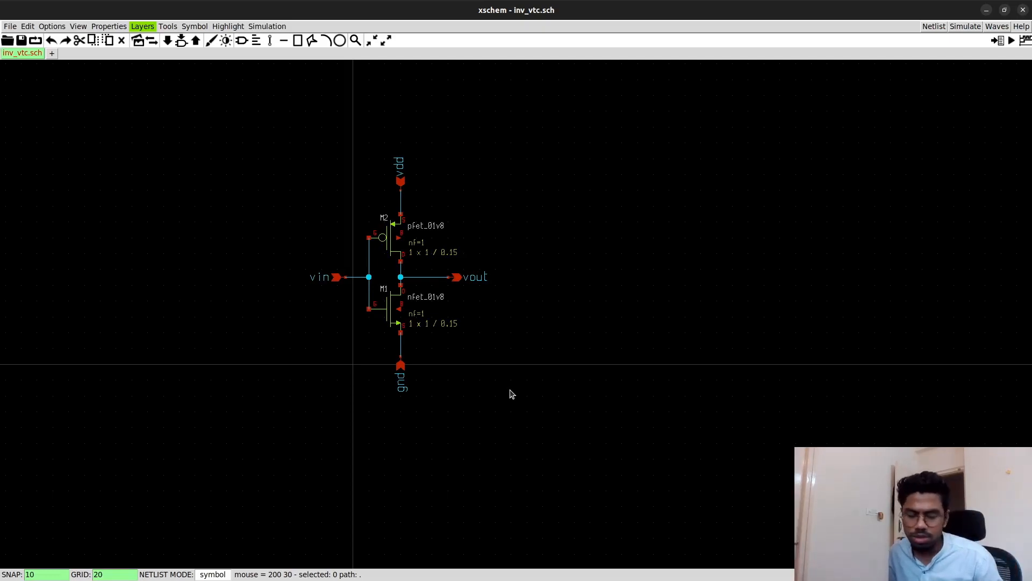
key("a")
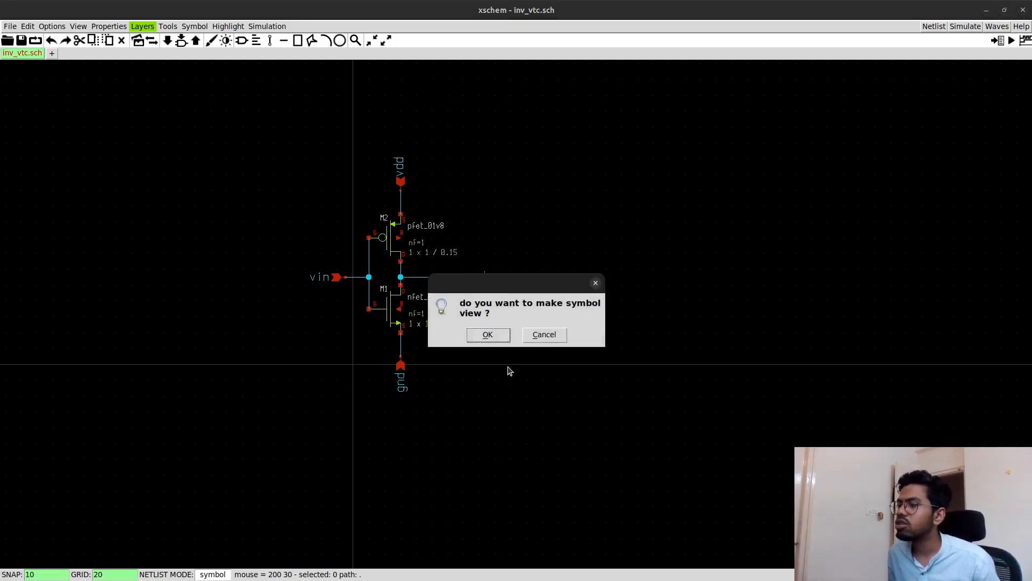
left_click(502, 337)
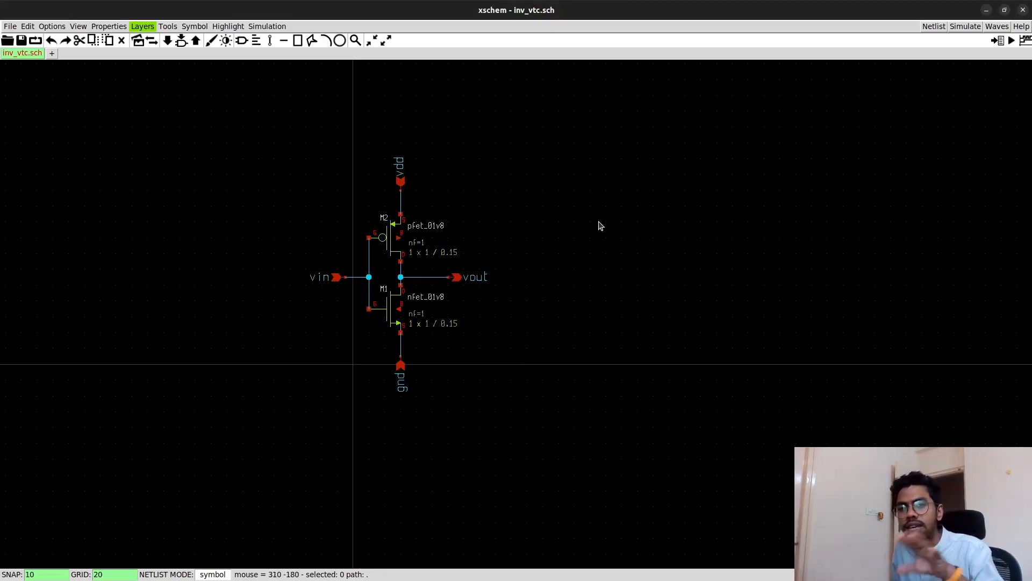
- Open the symbol file inv_vtc.sym from the project folder
left_click(10, 26)
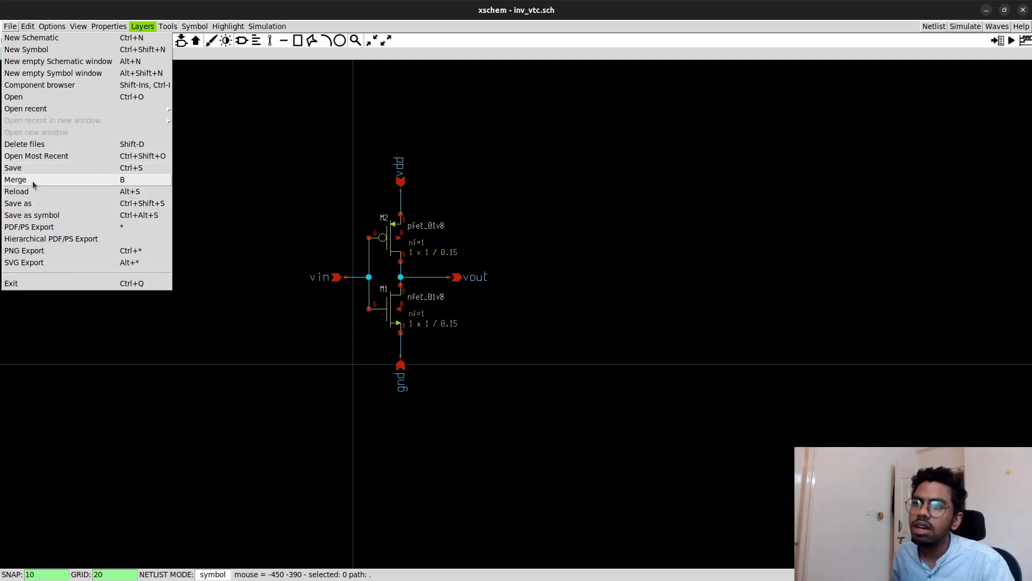
left_click(31, 98)
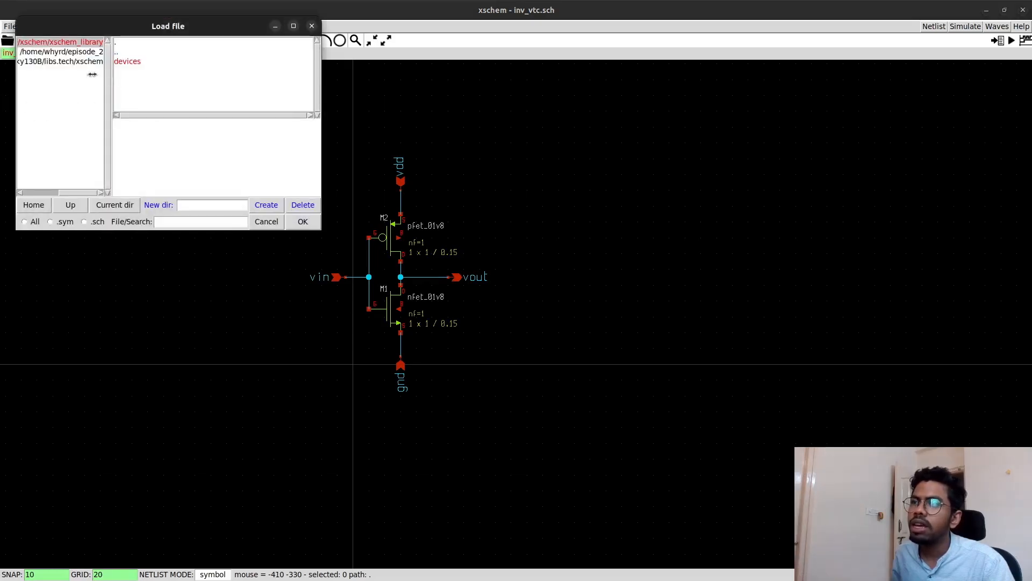
left_click(80, 54)
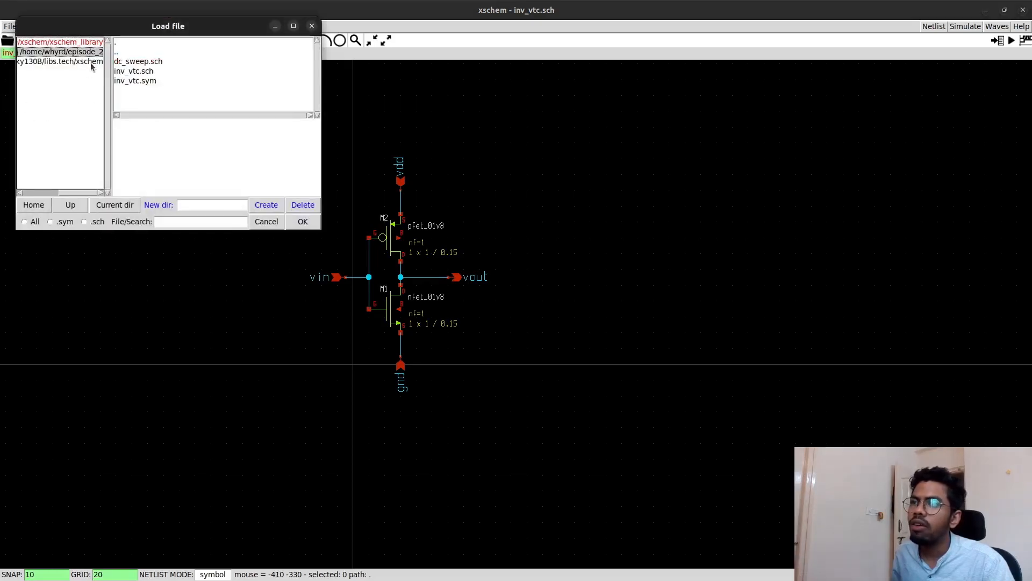
left_click(150, 82)
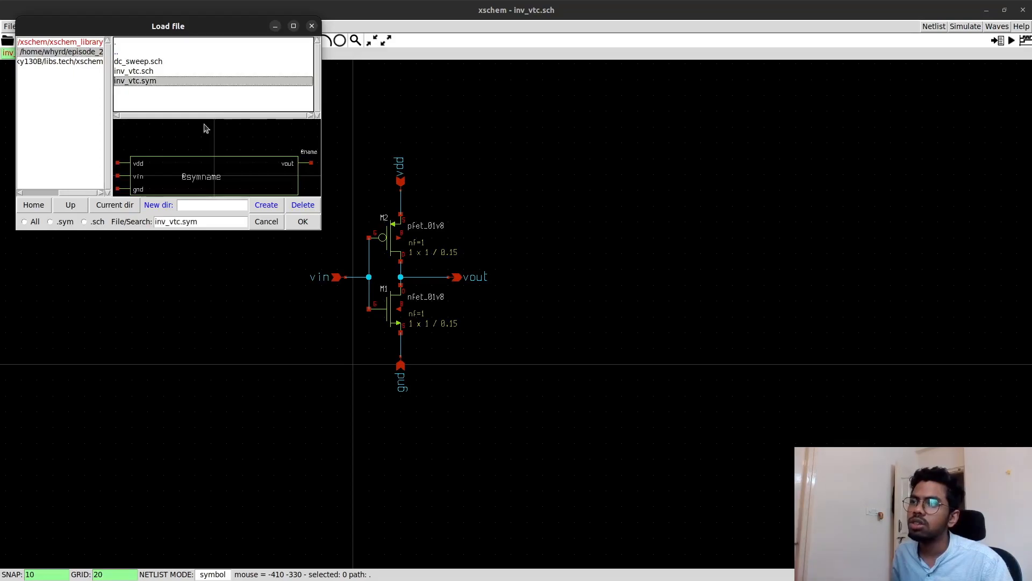
left_click(296, 225)
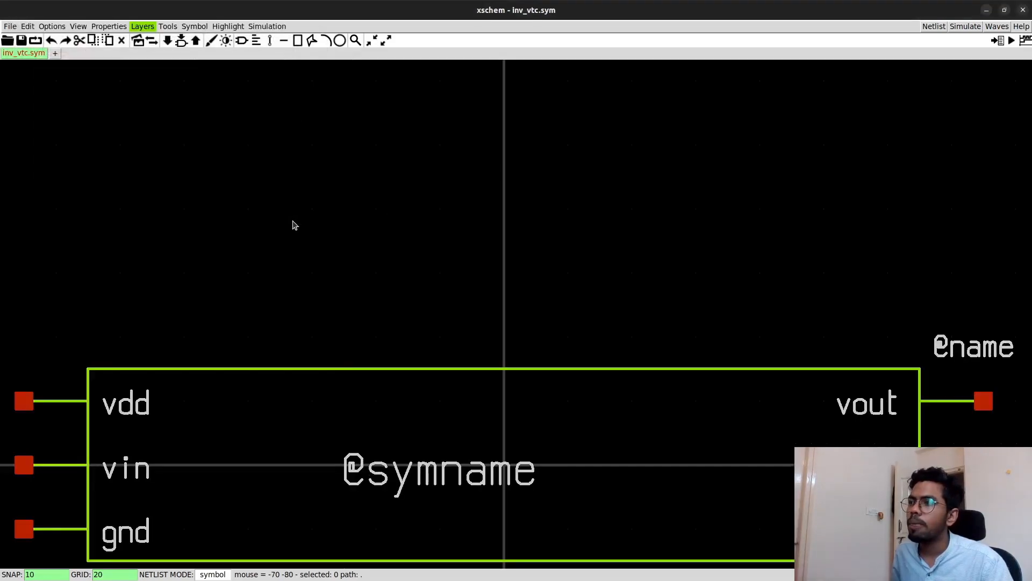
- Draw a closed triangle polygon above the rectangular symbol, about 290 wide and 200 high, with its tip facing right
key("ctrl+z")
key("ctrl+z")
key("ctrl+z")
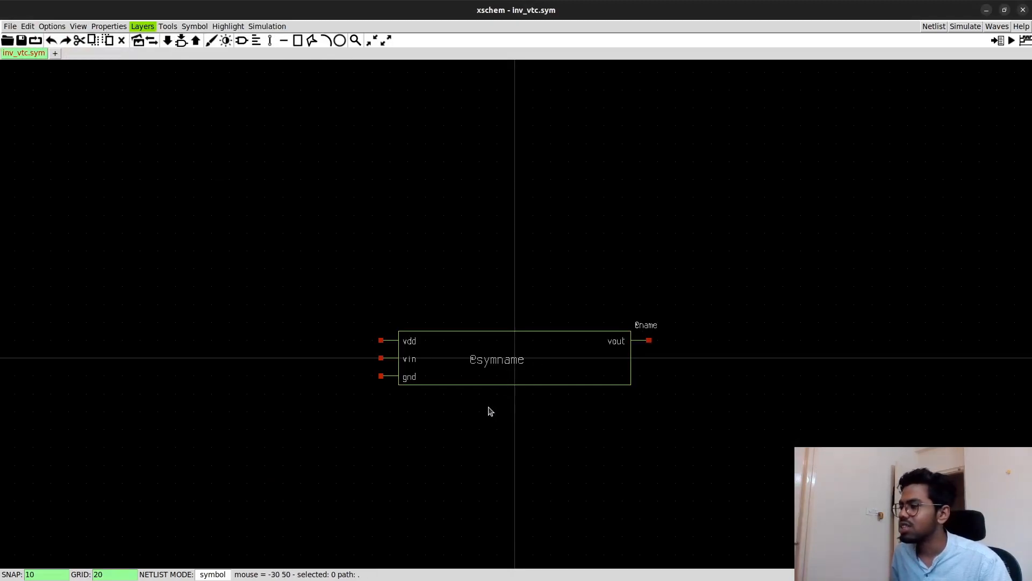
key("ctrl+z")
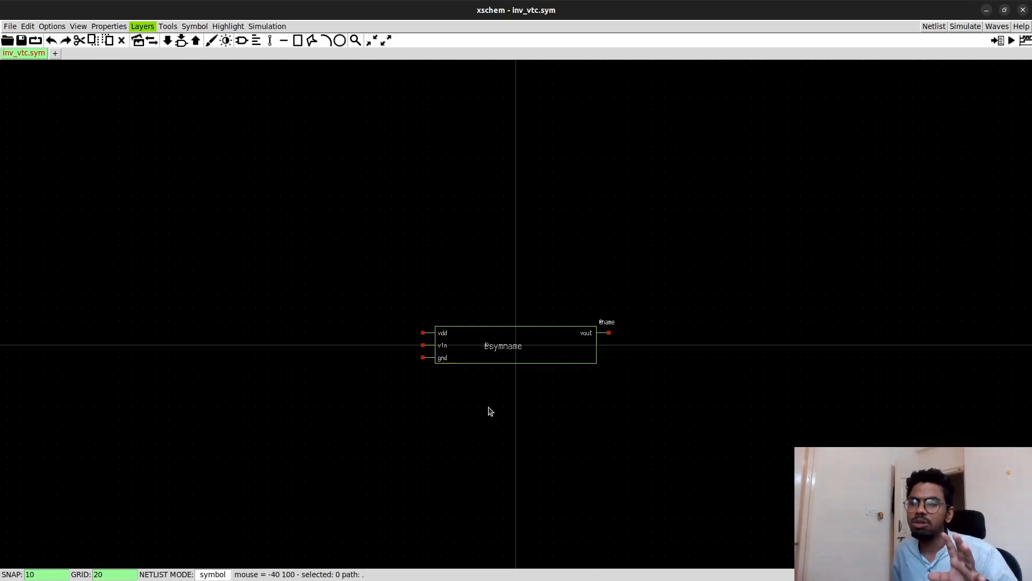
left_click(312, 45)
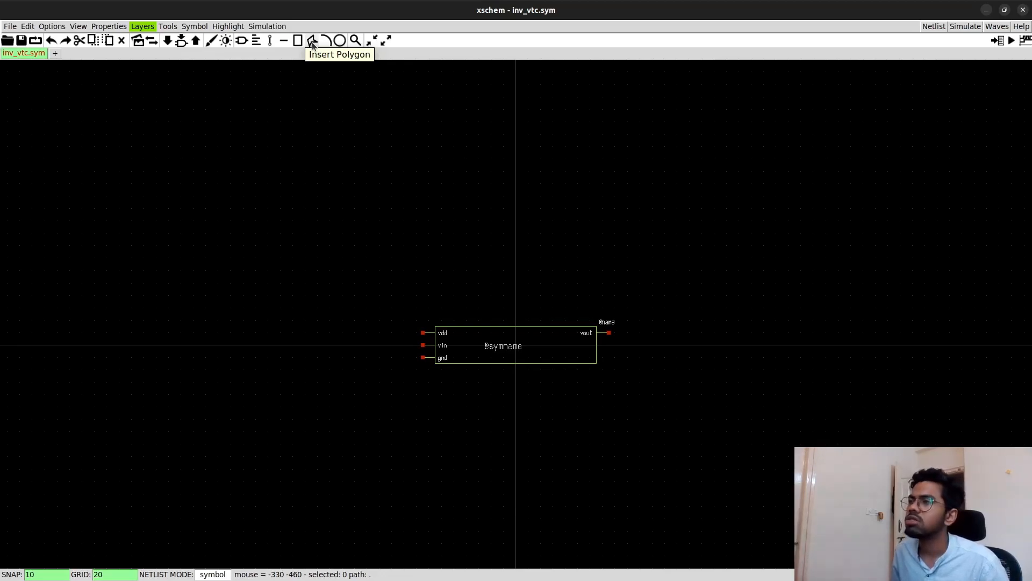
left_click(478, 173)
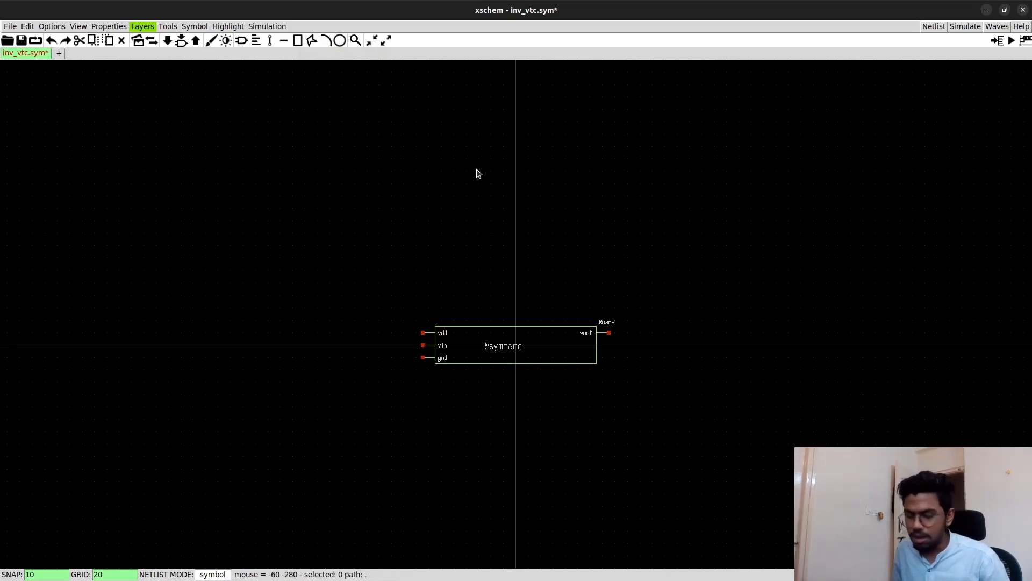
left_click(478, 295)
left_click(657, 221)
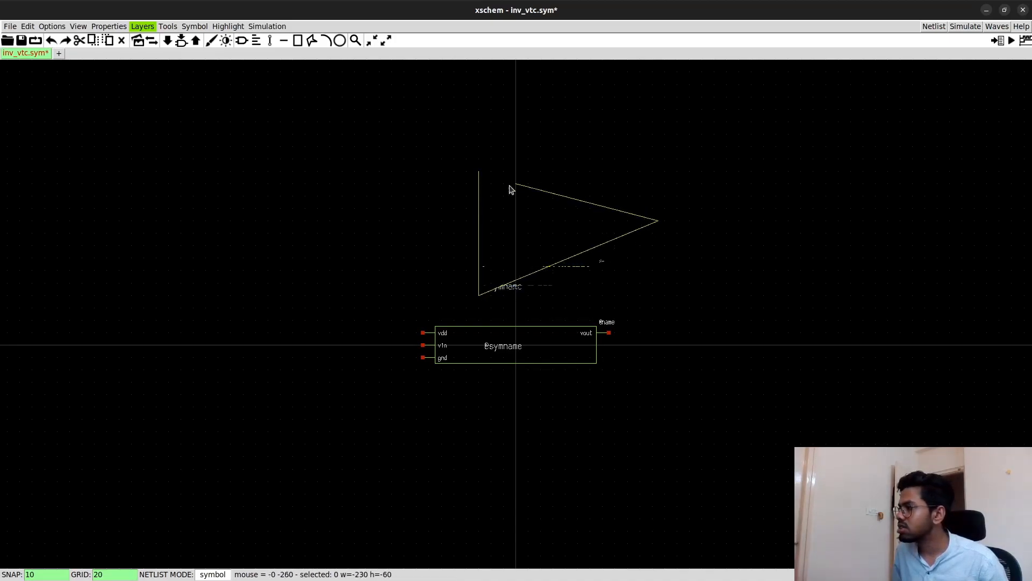
left_click(481, 170)
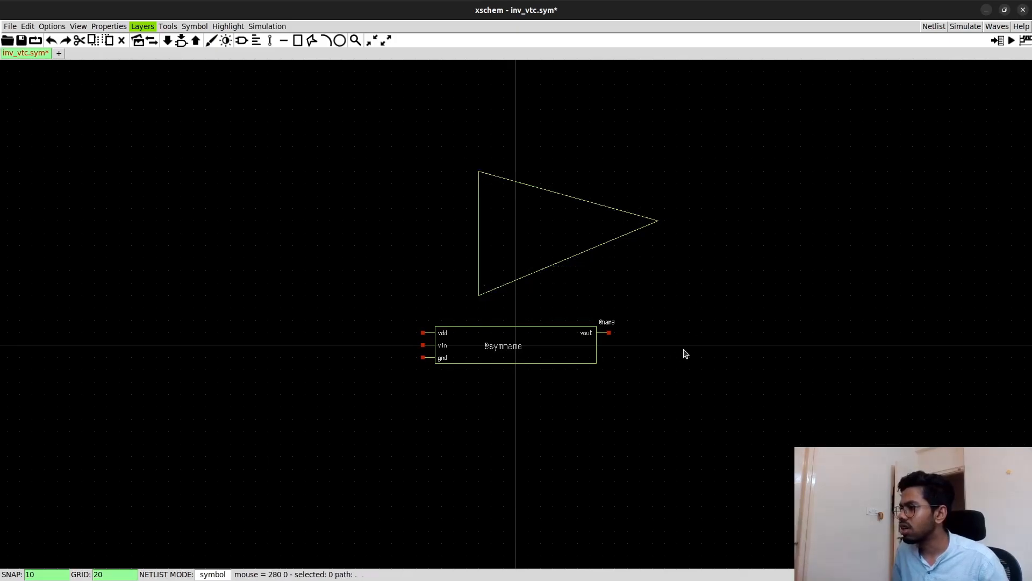
scroll(466, 403, "up", 3)
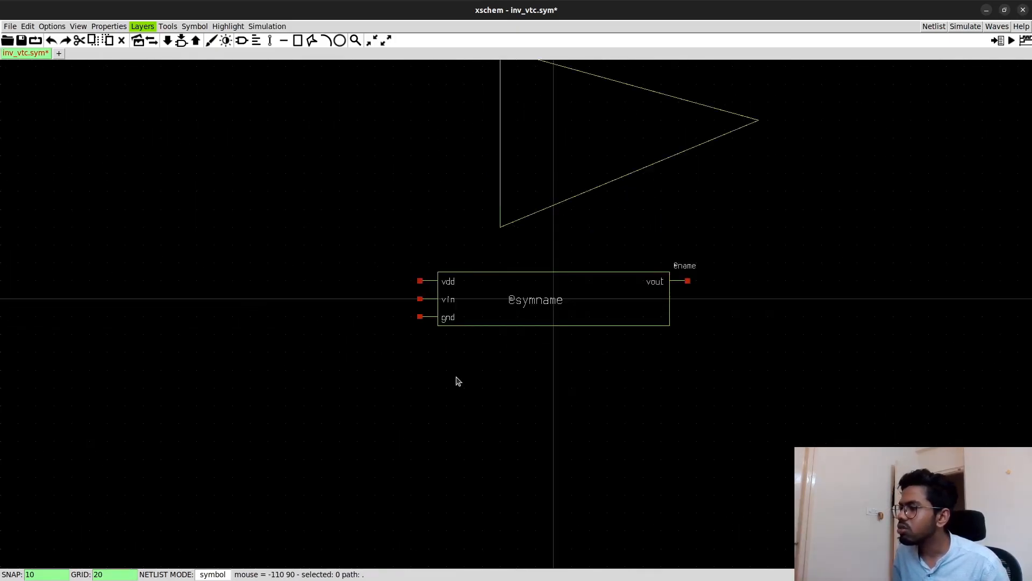
scroll(449, 297, "down", 2)
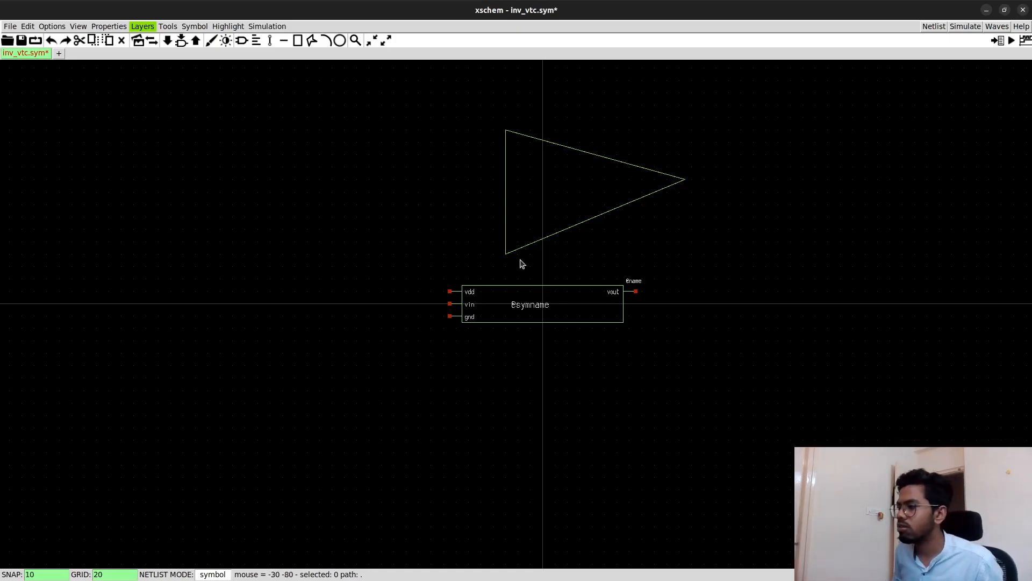
scroll(471, 304, "up", 2)
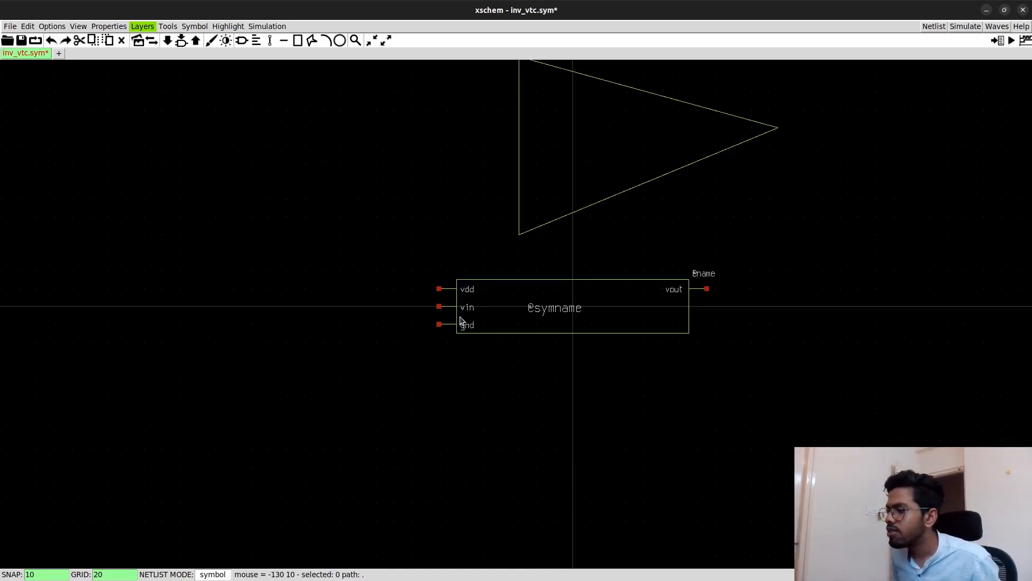
scroll(461, 322, "up", 3)
scroll(448, 329, "up", 2)
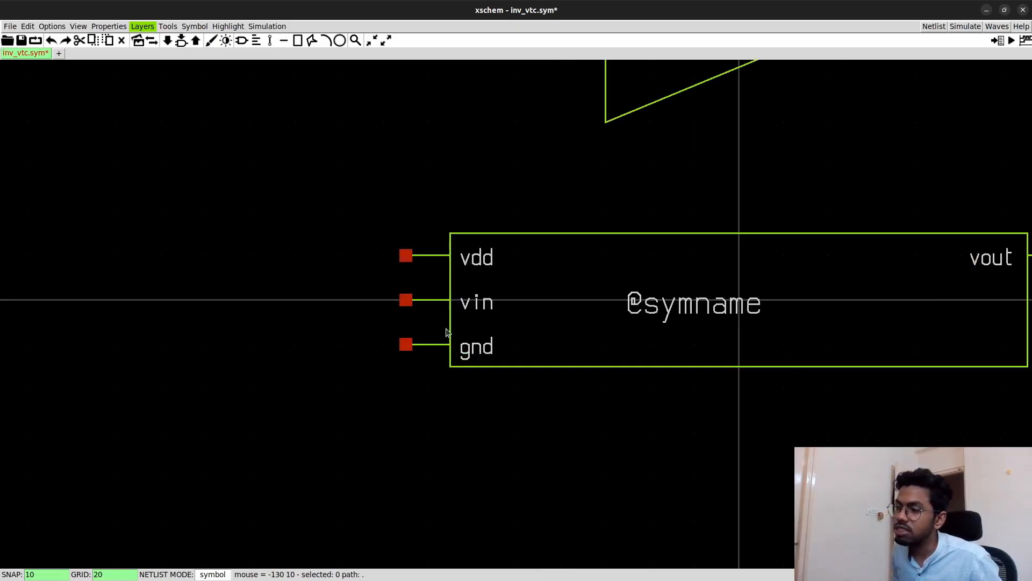
left_click(408, 304)
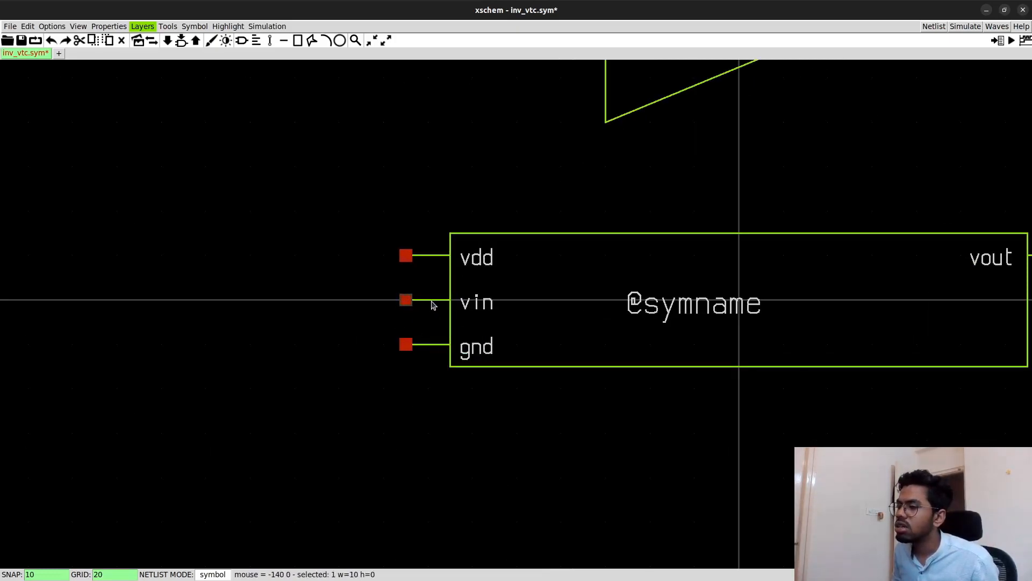
left_click(480, 305)
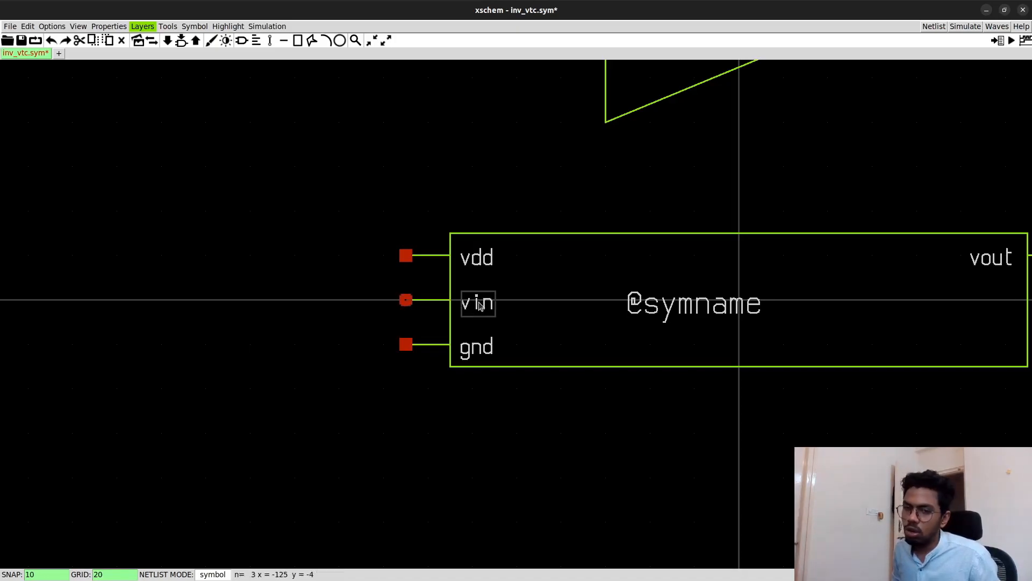
scroll(480, 305, "down", 1)
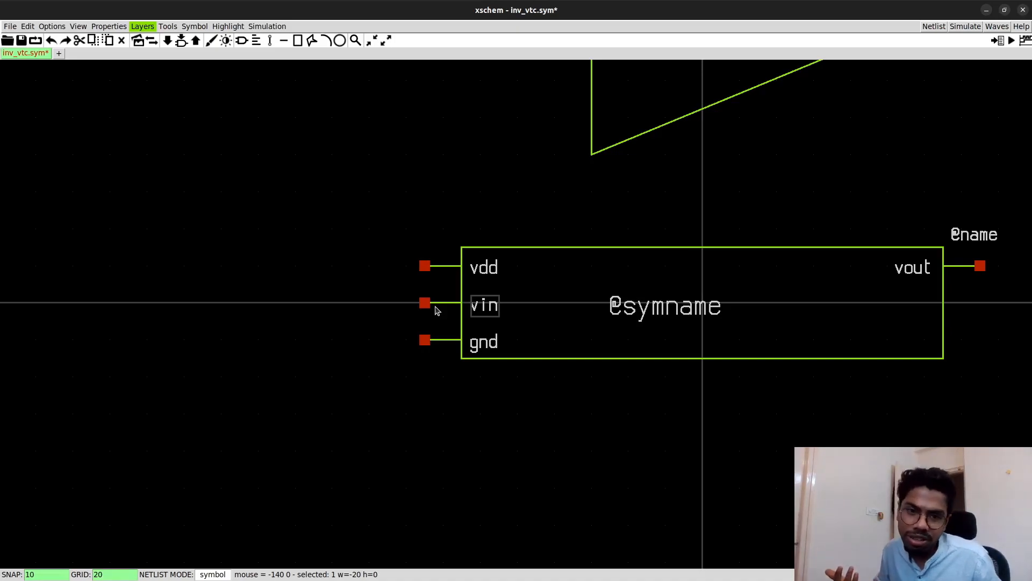
scroll(437, 310, "up", 3)
left_click(373, 309)
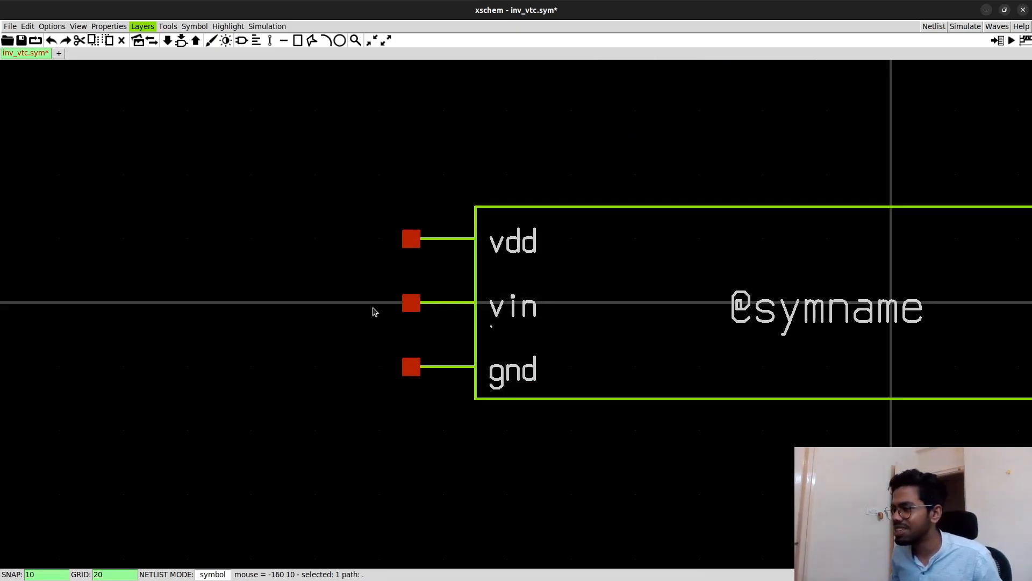
- Copy the vin pin with its lead and label from the rectangle onto the triangle's vertical edge
left_click_drag(365, 270, 567, 350)
key("m")
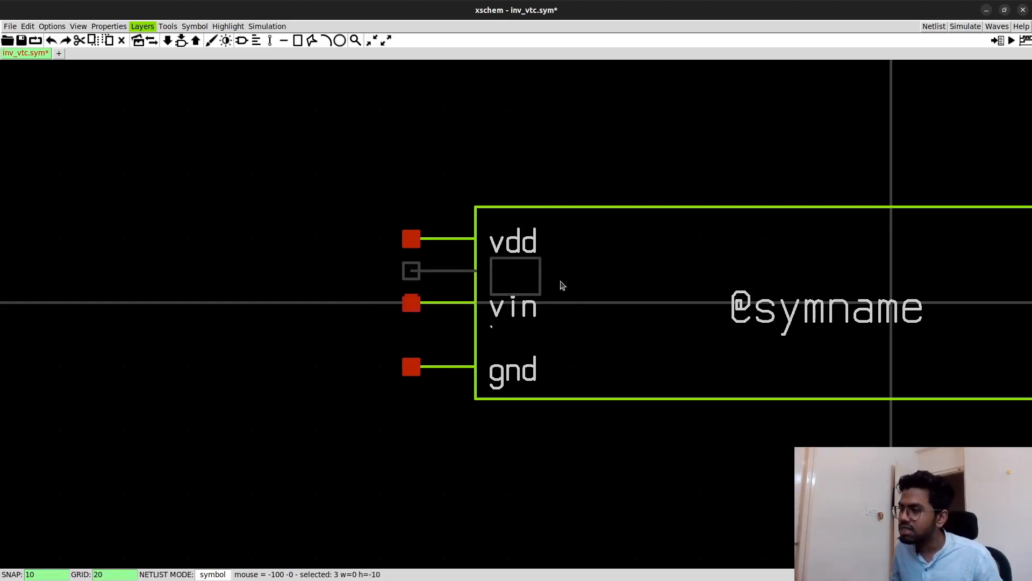
scroll(560, 299, "down", 2)
scroll(560, 302, "down", 2)
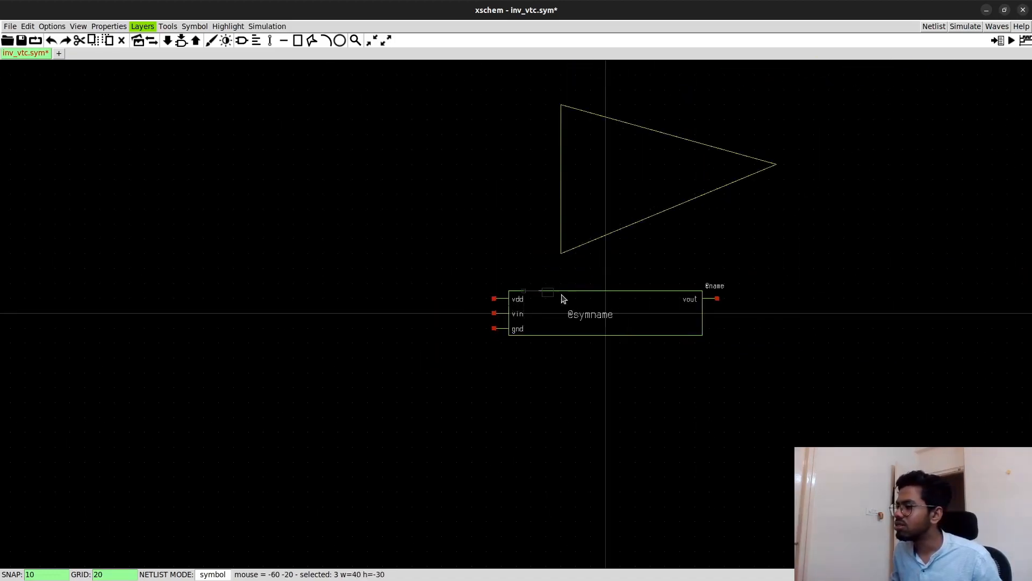
left_click(582, 188)
left_click(513, 261)
- Copy the vdd pin with its lead and label, rotated to vertical, onto the triangle's upper sloping edge
left_click_drag(480, 285, 537, 305)
key("c")
key("shift+r")
left_click(635, 157)
- Copy the gnd pin, rotated to vertical, onto the triangle's lower sloping edge and the vout pin onto its tip
left_click_drag(472, 320, 531, 335)
key("c")
key("shift+r")
key("shift+r")
key("shift+r")
left_click(641, 203)
key("c")
left_click(800, 181)
left_click(589, 315)
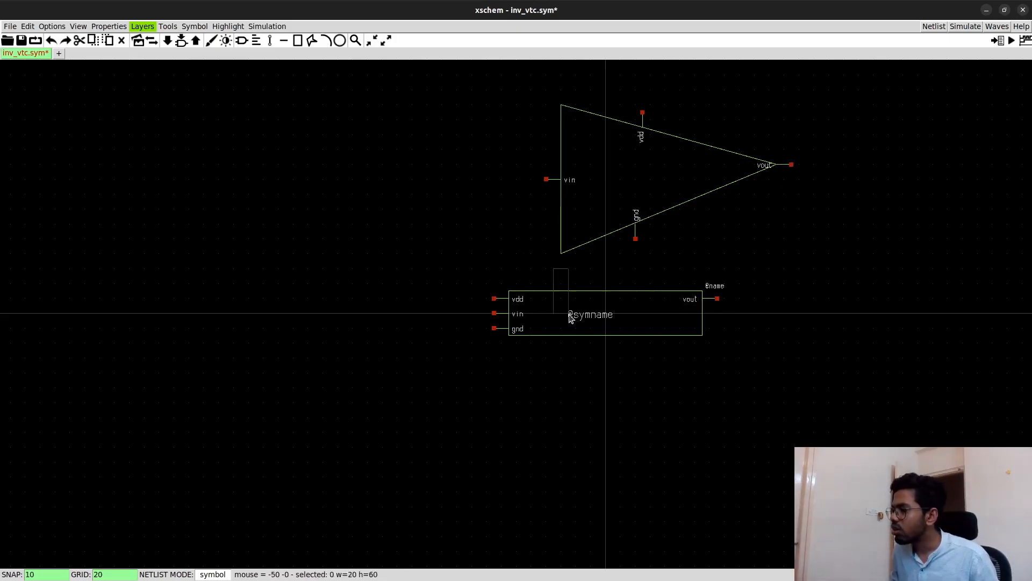
key("c")
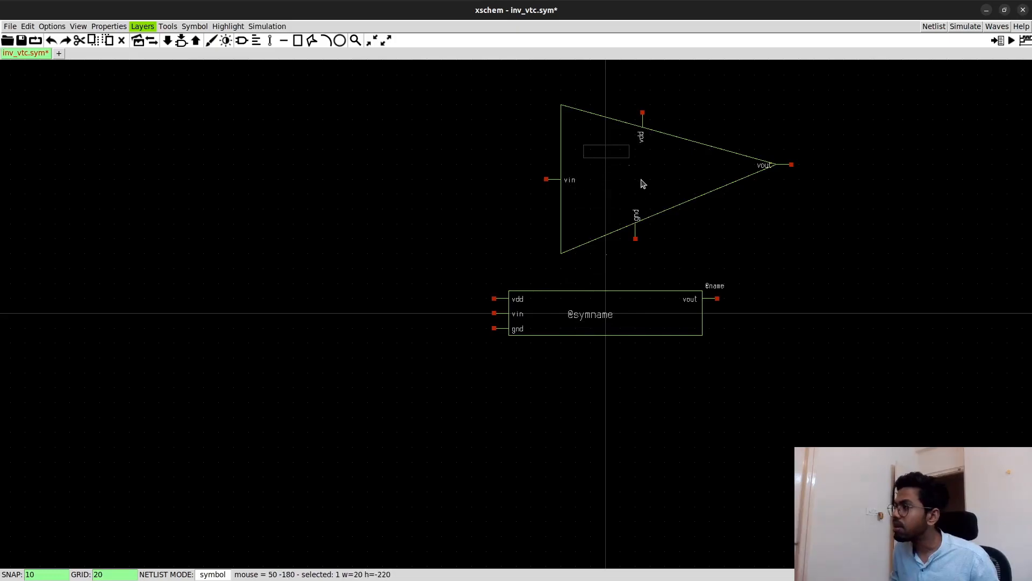
left_click(675, 205)
double_click(656, 175)
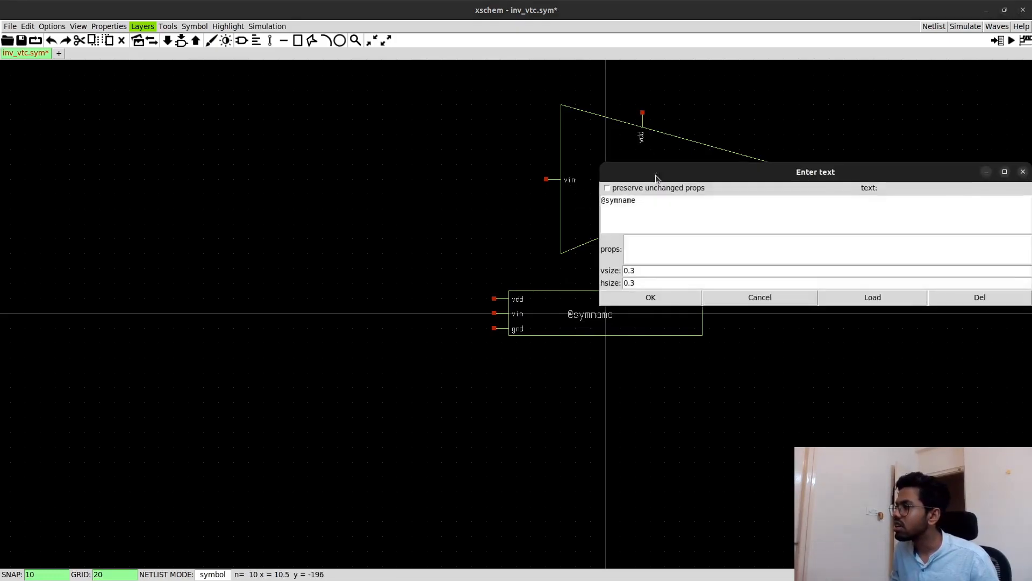
key("BackSpace")
key("BackSpace")
key("BackSpace")
key("BackSpace")
key("BackSpace")
key("BackSpace")
key("BackSpace")
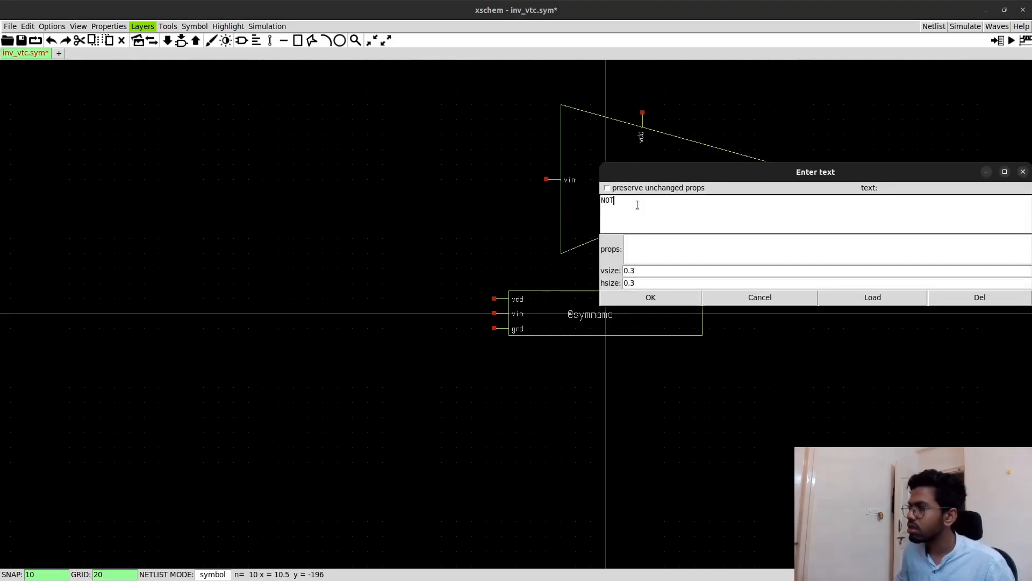
left_click(696, 297)
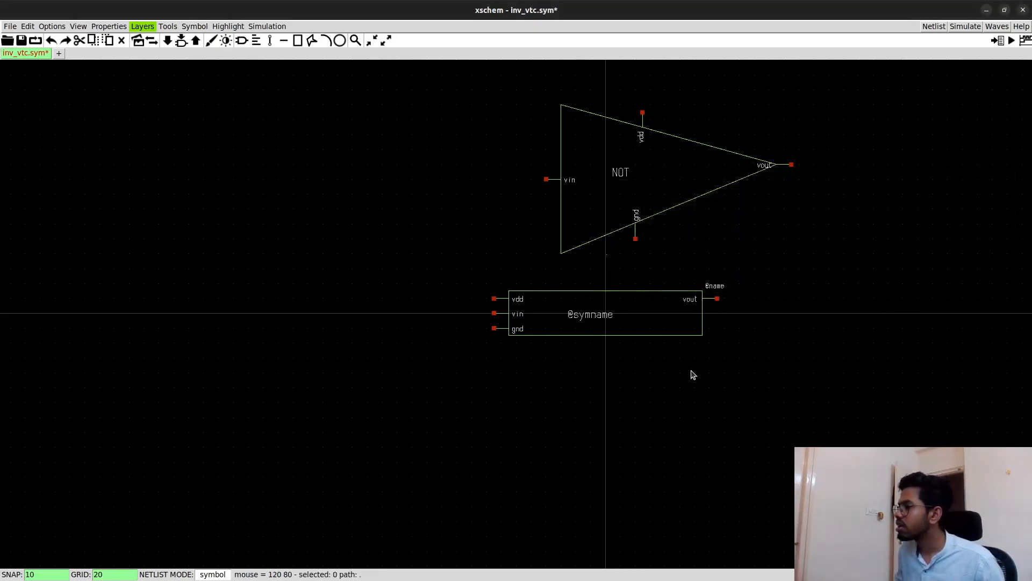
- Delete the original rectangular symbol with its pins and labels, and save inv_vtc.sym
left_click_drag(449, 260, 847, 383)
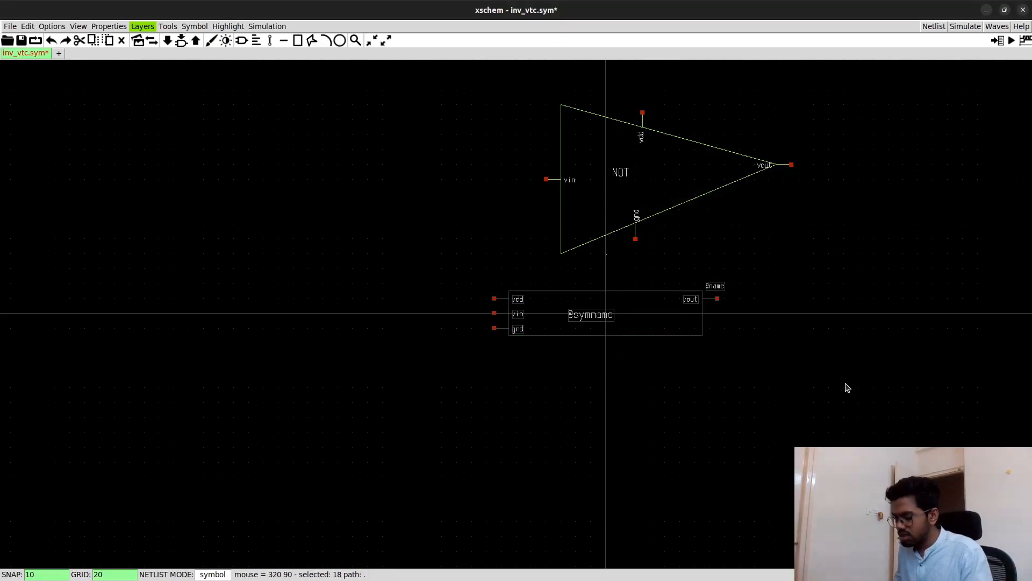
key("Delete")
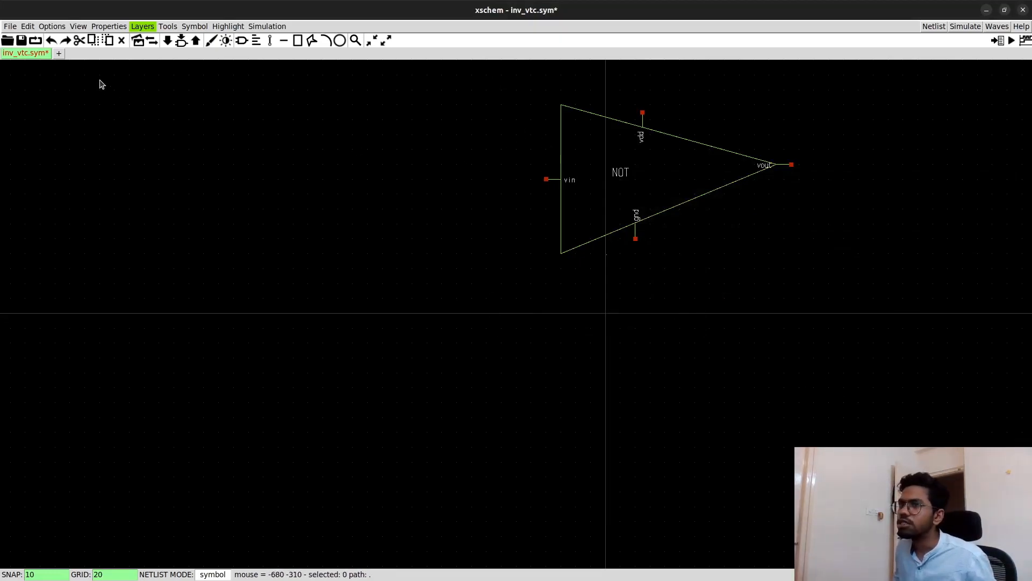
left_click(21, 40)
- Open a new tab with an empty schematic
key("ctrl+z")
key("ctrl+z")
key("ctrl+z")
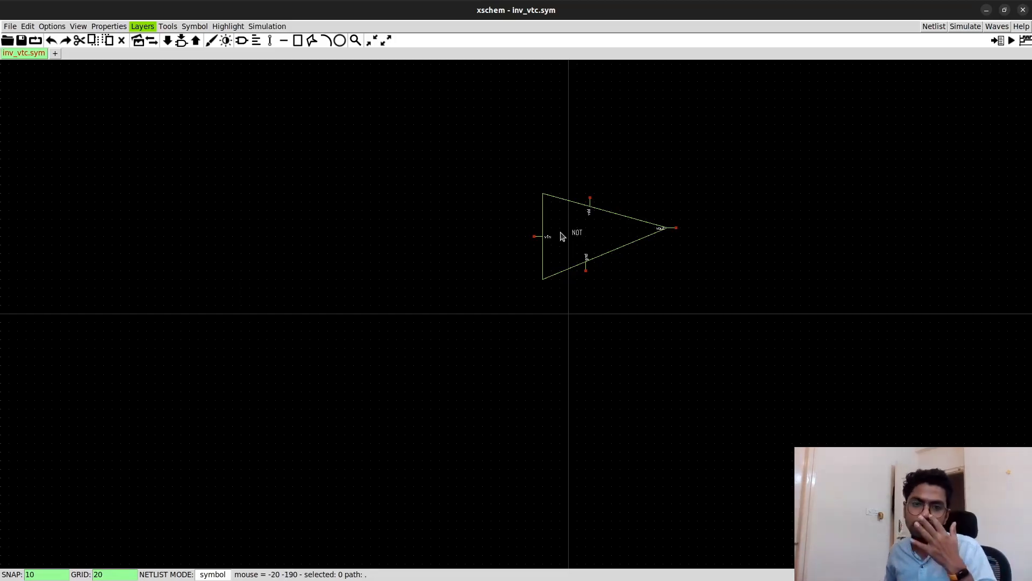
left_click(55, 54)
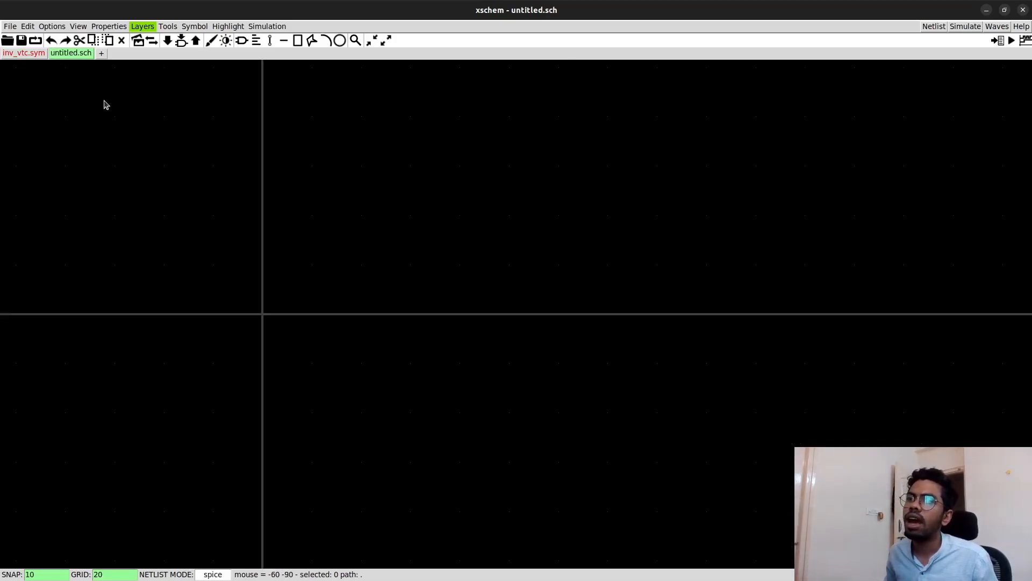
- Save the empty schematic as inv_test.sch in the episode_2 directory
left_click(9, 26)
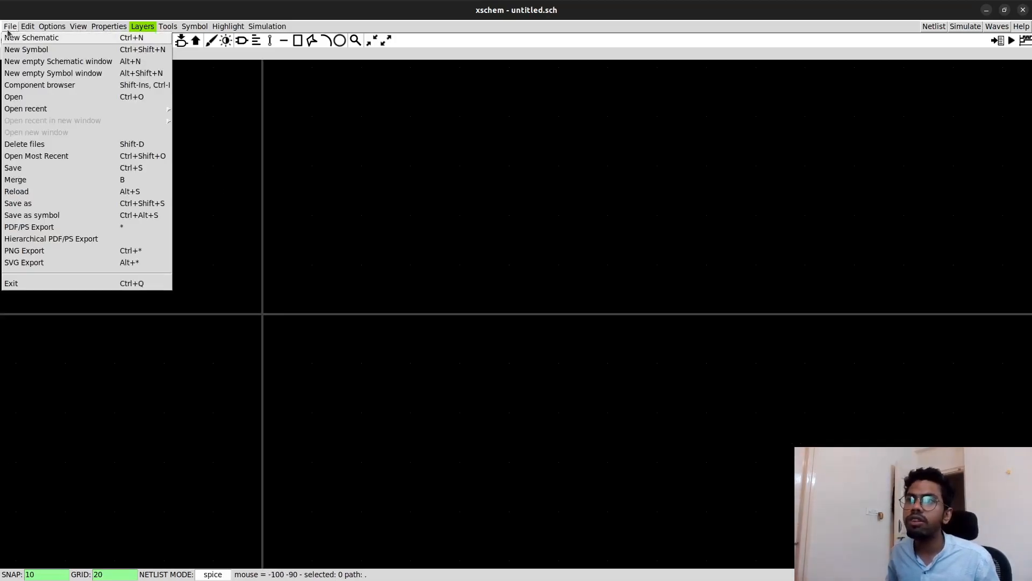
left_click(40, 203)
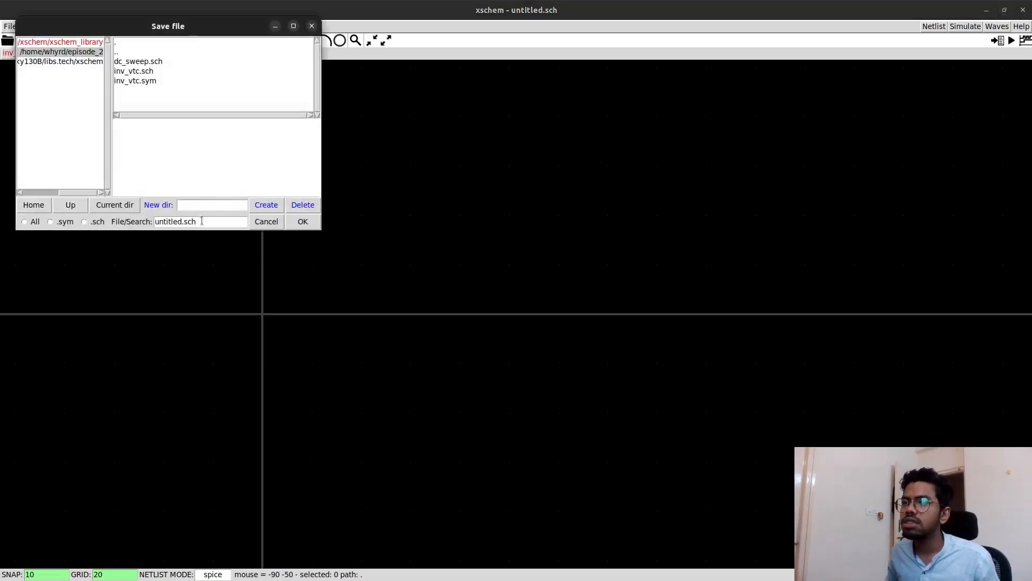
left_click(184, 221)
key("Left")
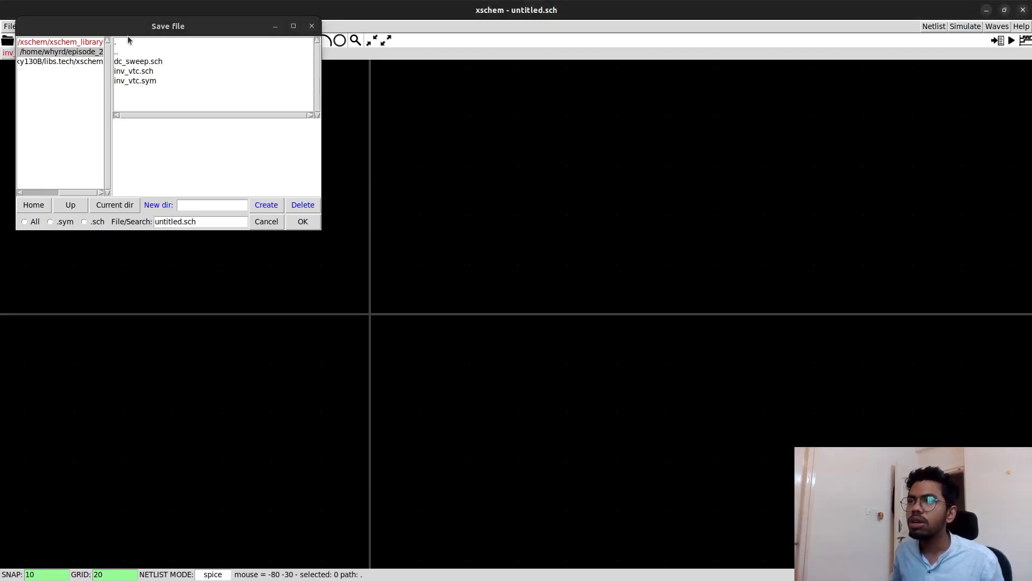
left_click_drag(129, 28, 288, 58)
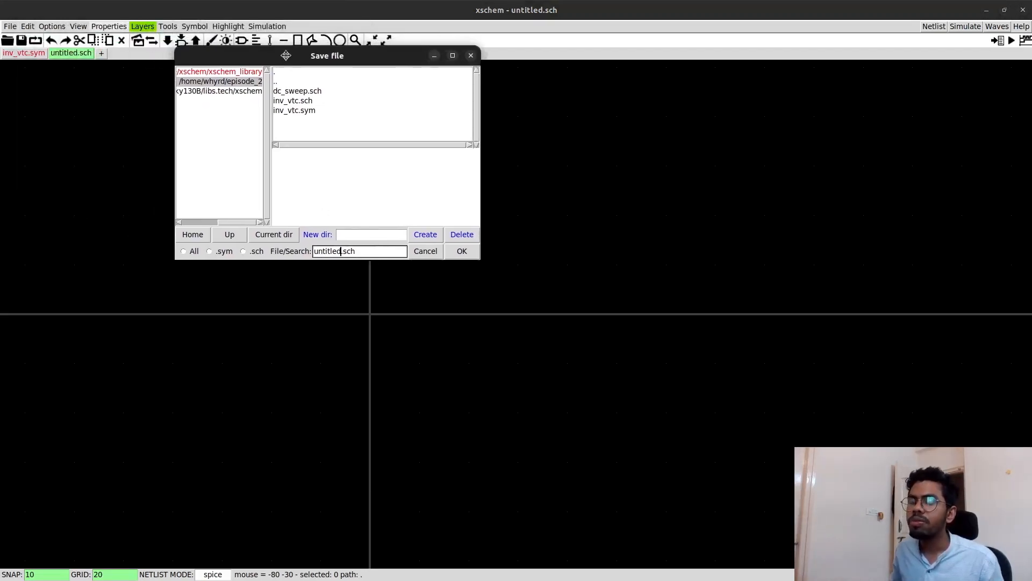
left_click(342, 252)
key("BackSpace")
key("BackSpace")
key("BackSpace")
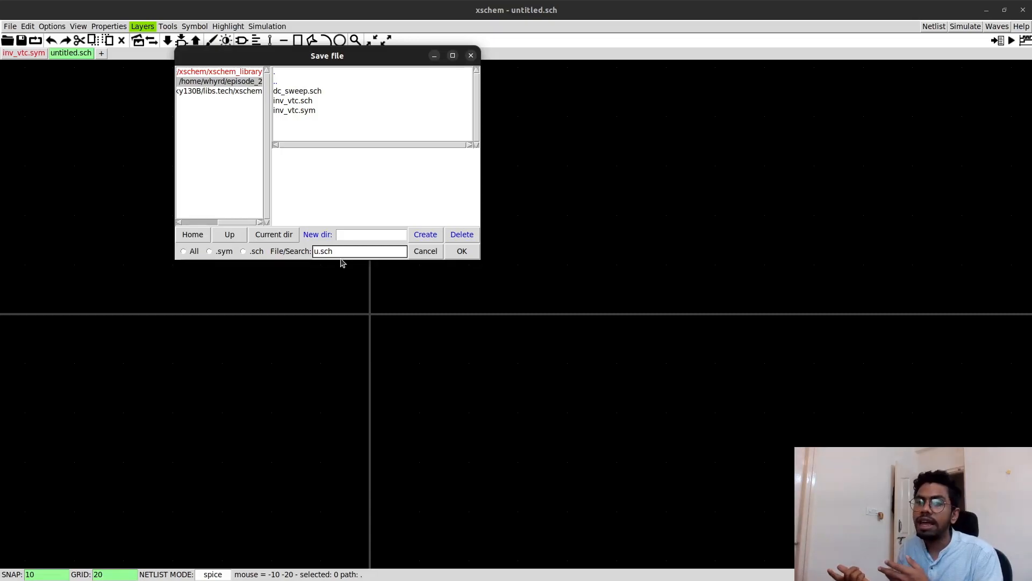
key("BackSpace")
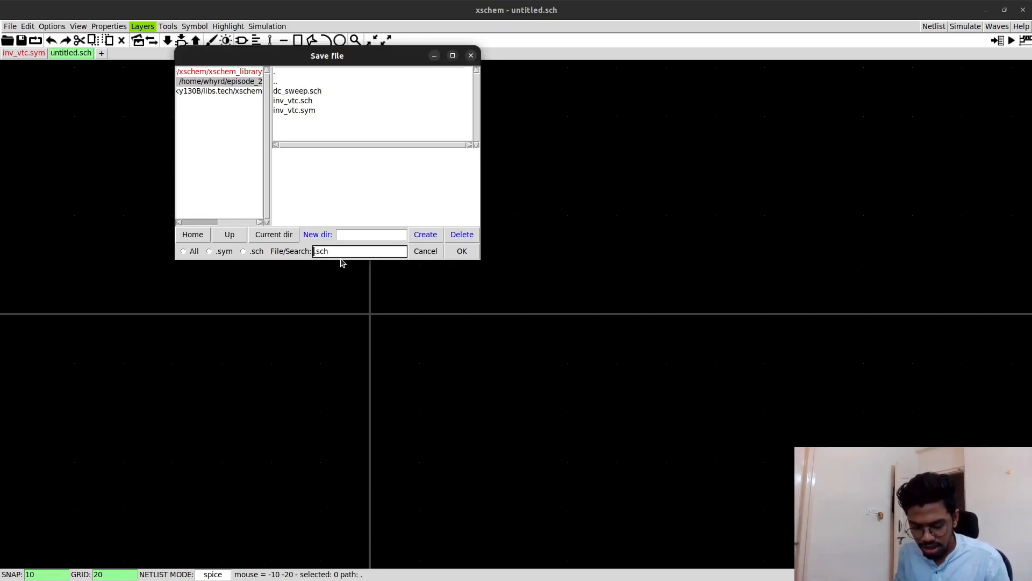
type("inv_test")
left_click(460, 254)
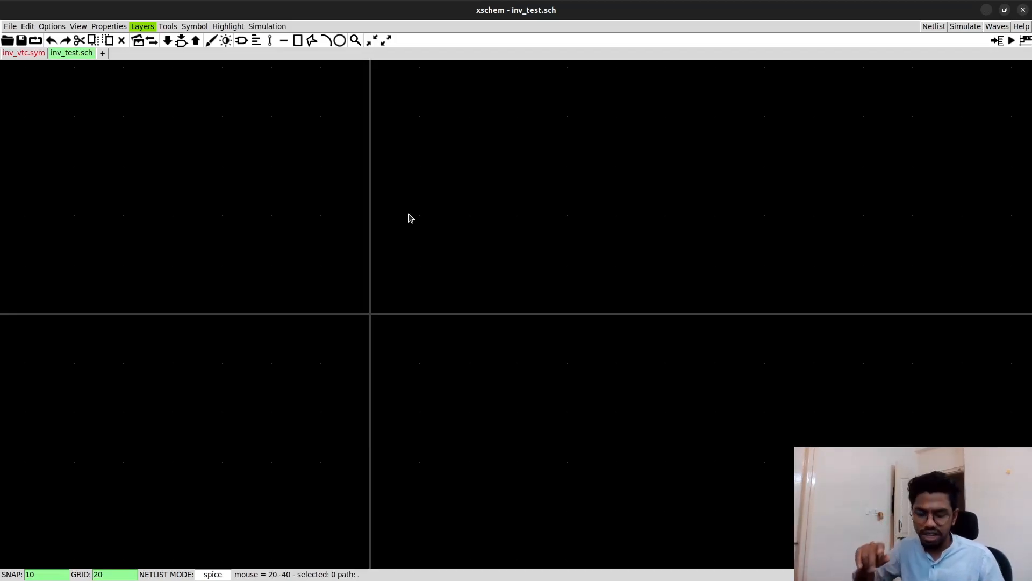
- Insert the custom inverter symbol inv_vtc.sym from the episode_2 directory into the schematic
key("Insert")
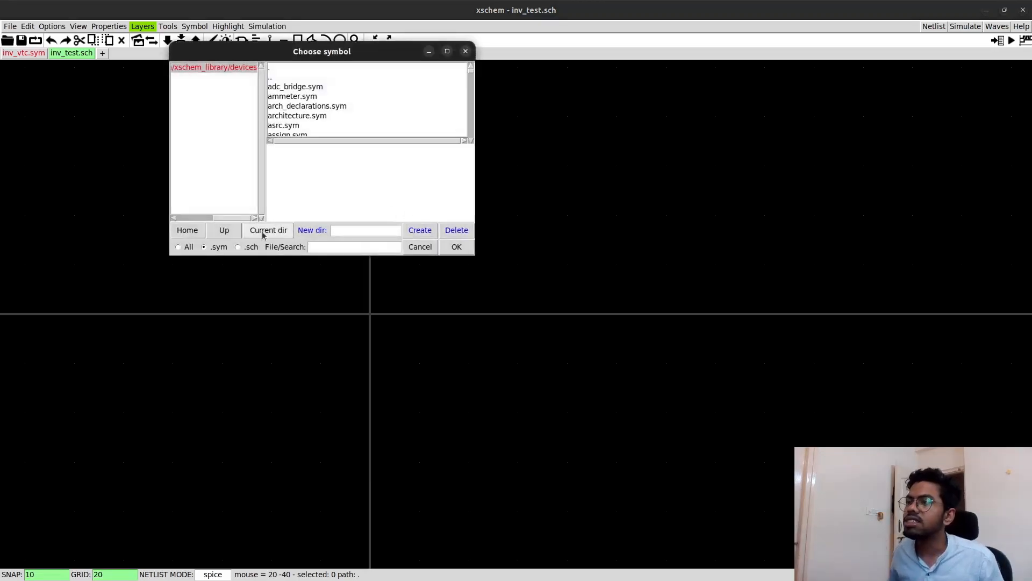
left_click(235, 232)
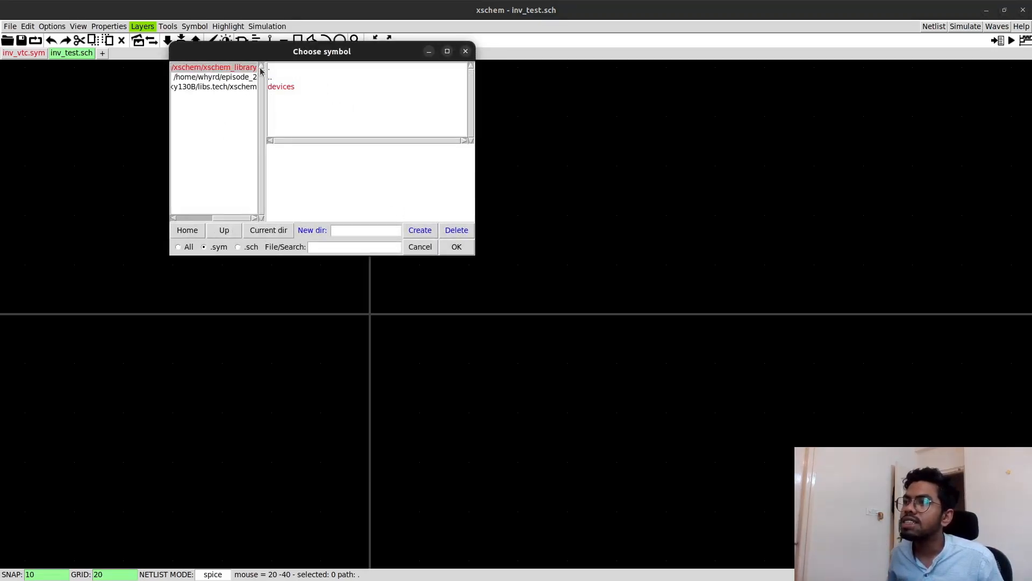
left_click(241, 87)
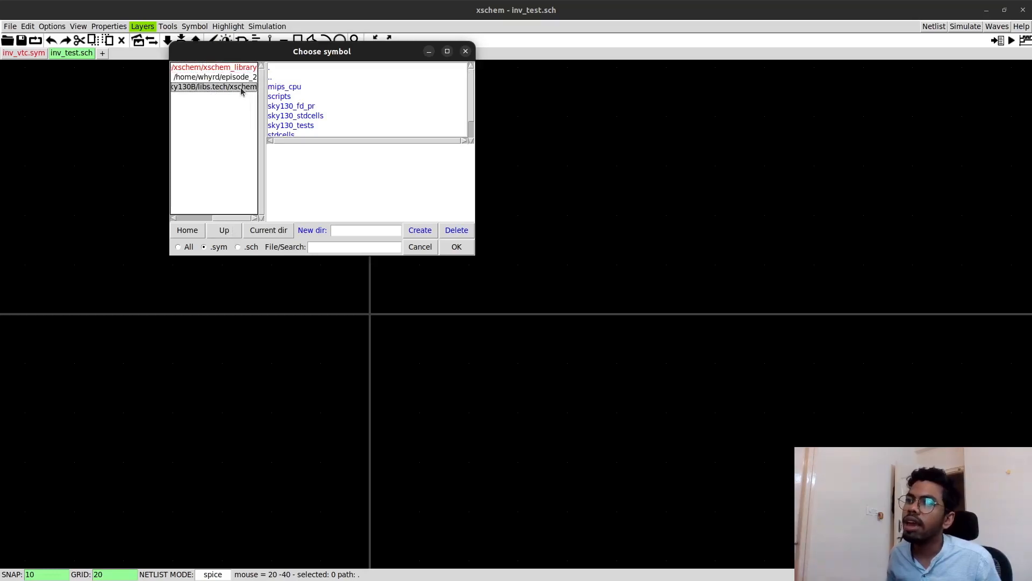
left_click(244, 69)
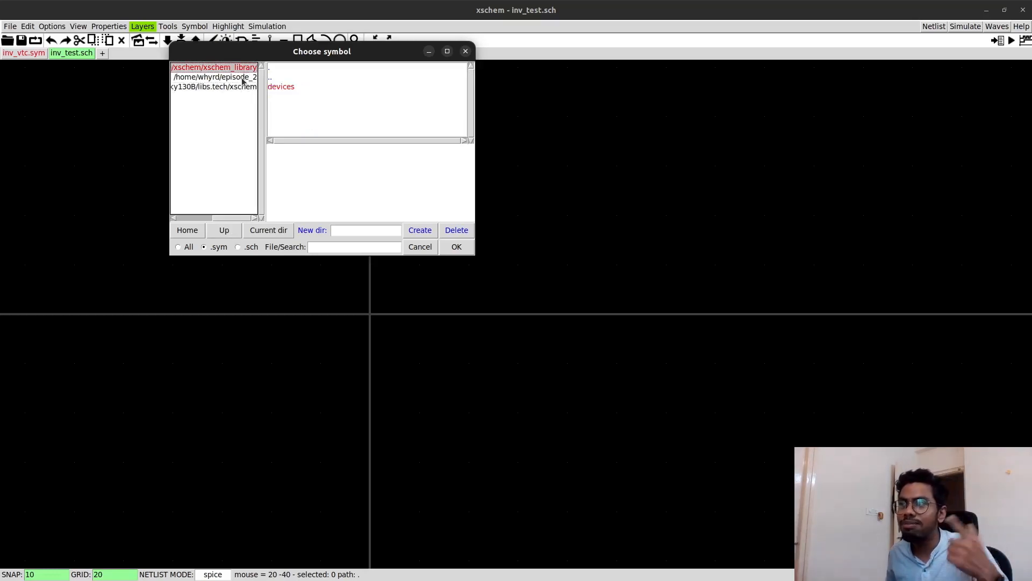
left_click(243, 79)
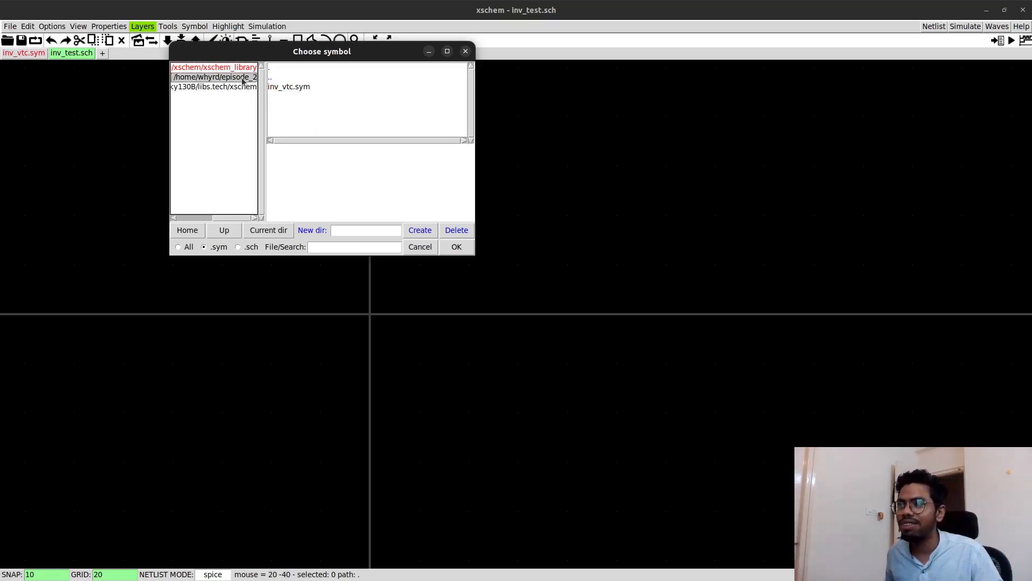
left_click(289, 87)
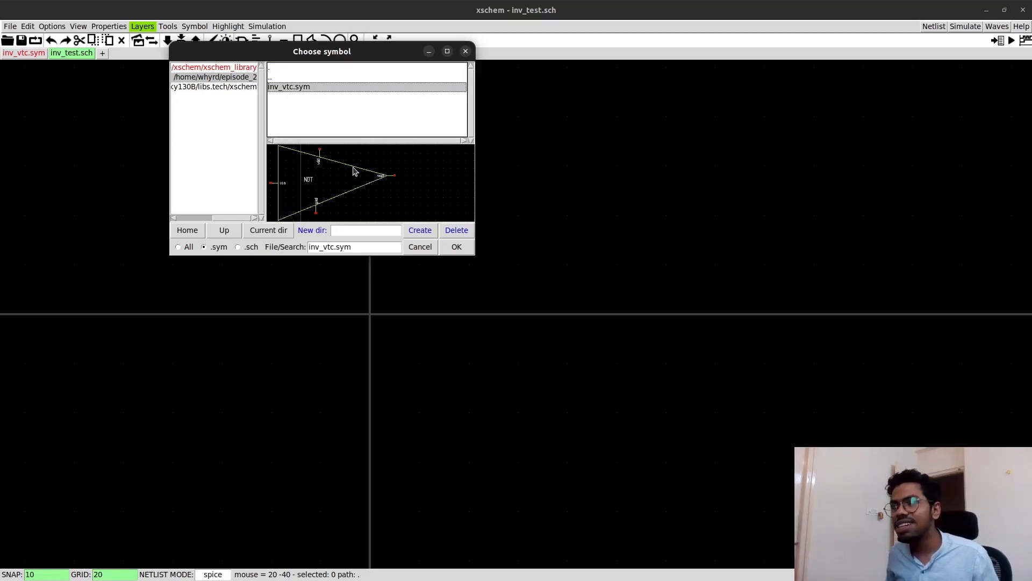
left_click(456, 247)
scroll(440, 284, "down", 10)
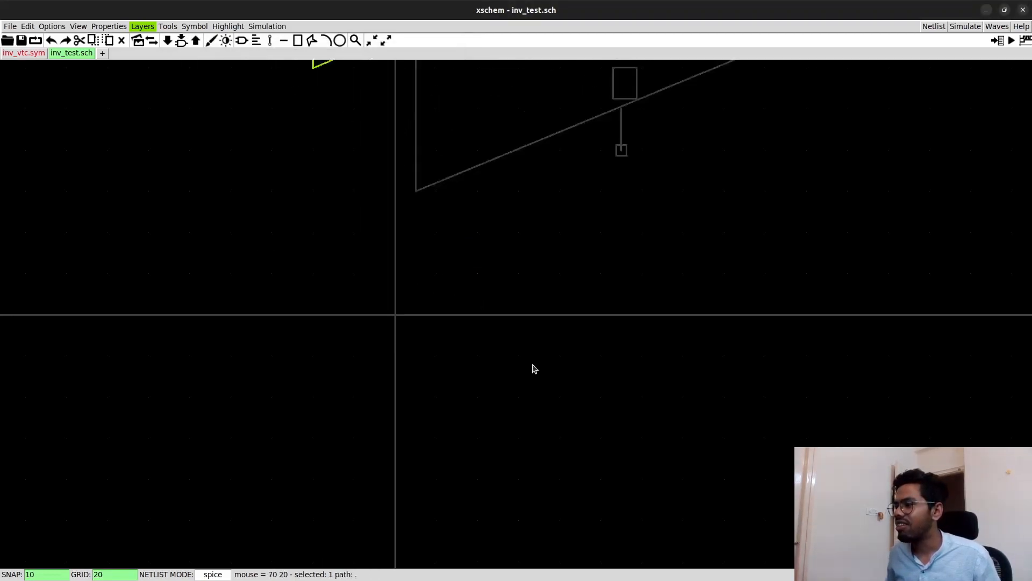
left_click(569, 329)
scroll(613, 263, "up", 2)
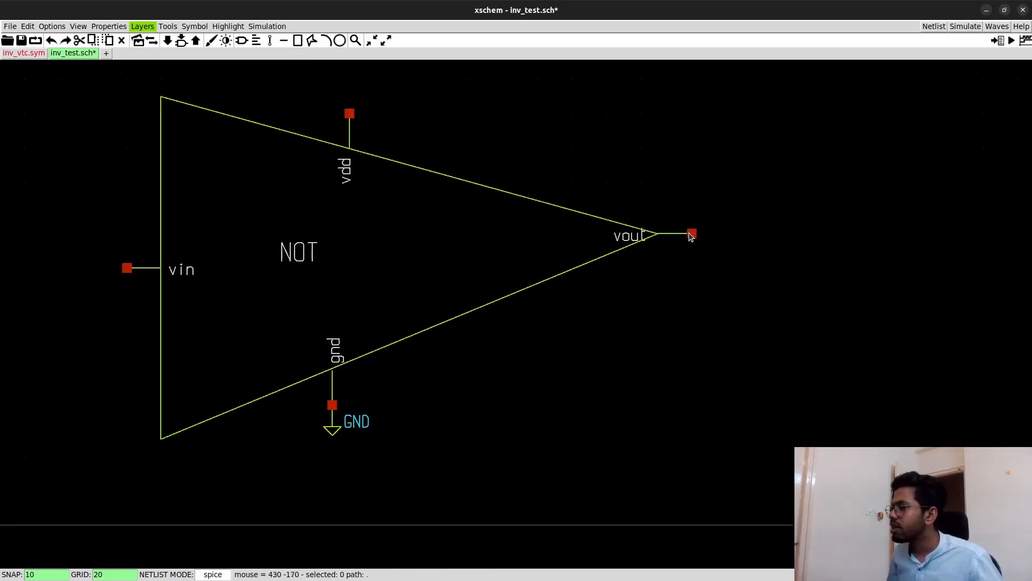
- Rename voltage source V1 to Vin and set its value to 0
scroll(518, 312, "down", 1)
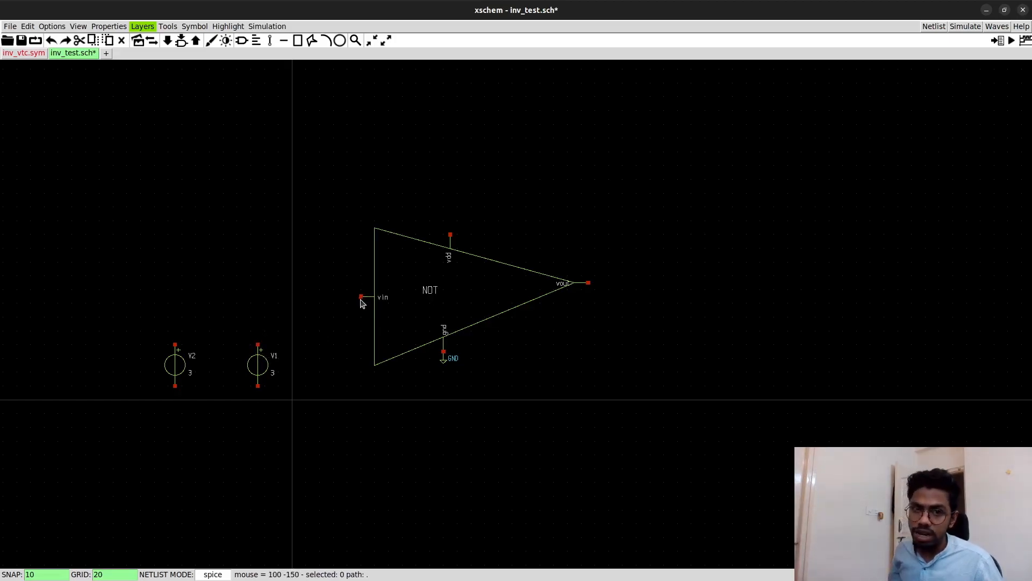
key("ctrl+z")
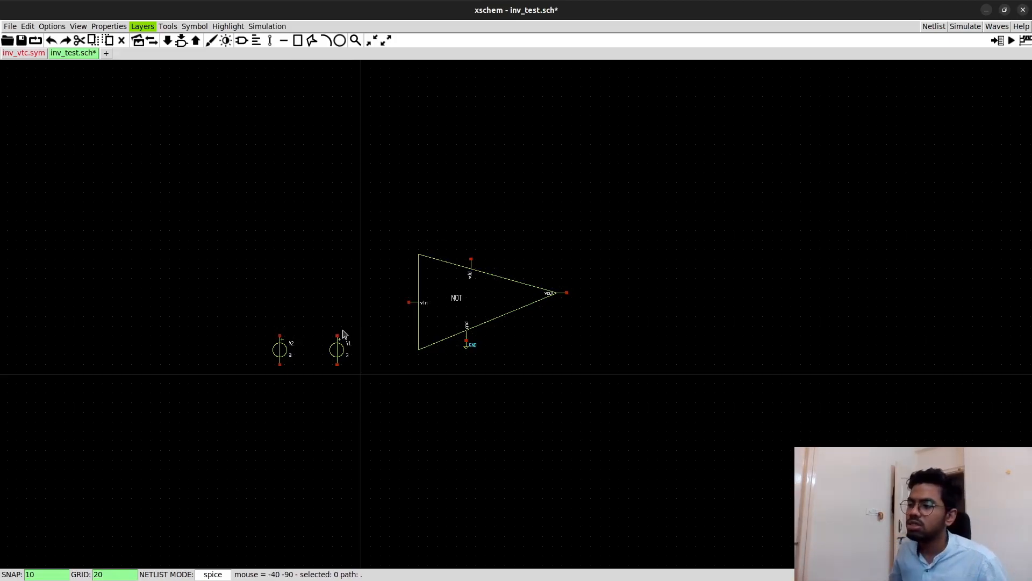
scroll(315, 407, "up", 2)
scroll(316, 407, "up", 1)
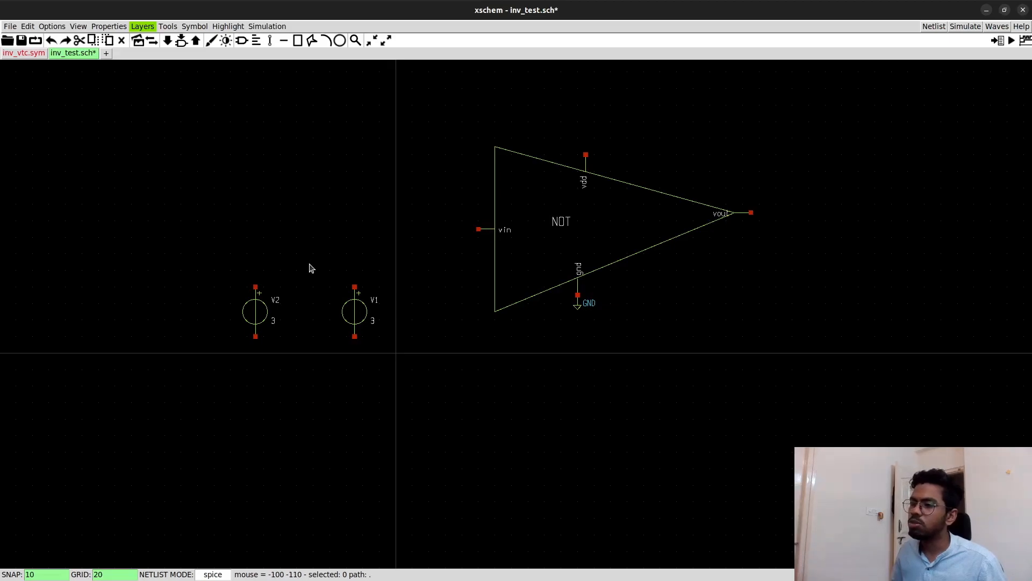
double_click(358, 316)
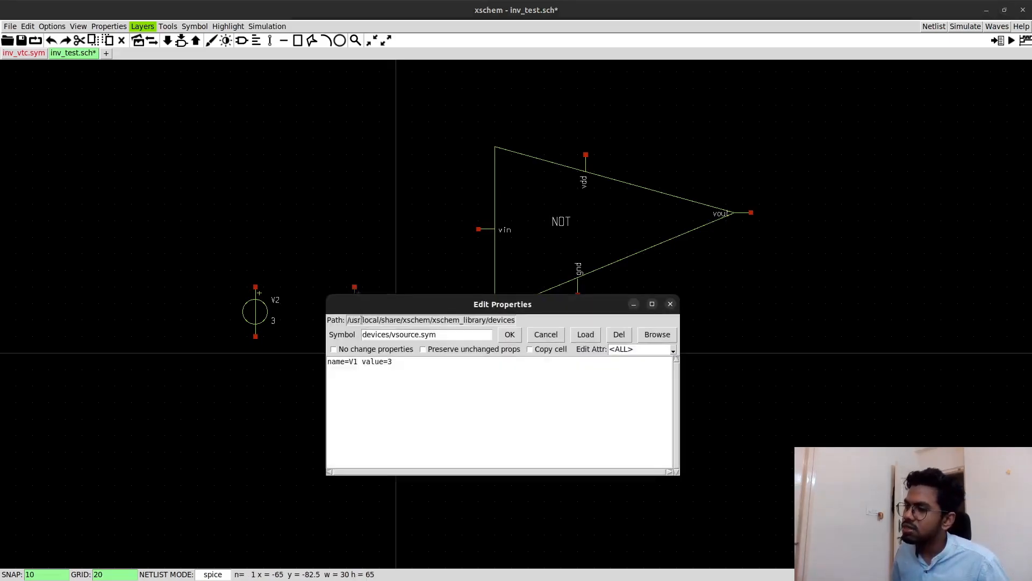
left_click(358, 362)
key("BackSpace")
type("in")
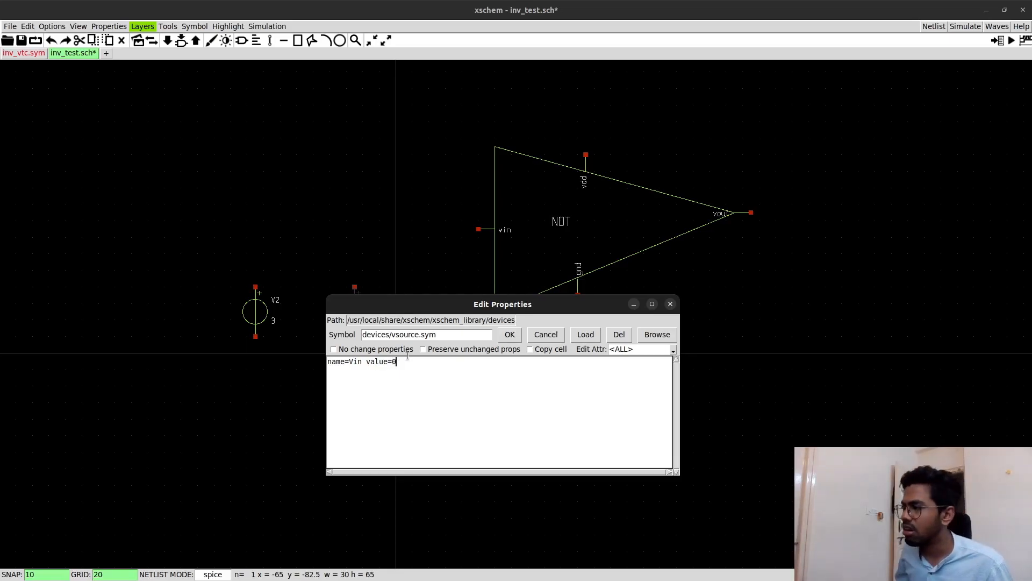
left_click(511, 334)
- Rename voltage source V2 to Vdd and set its value to 1.8
double_click(259, 316)
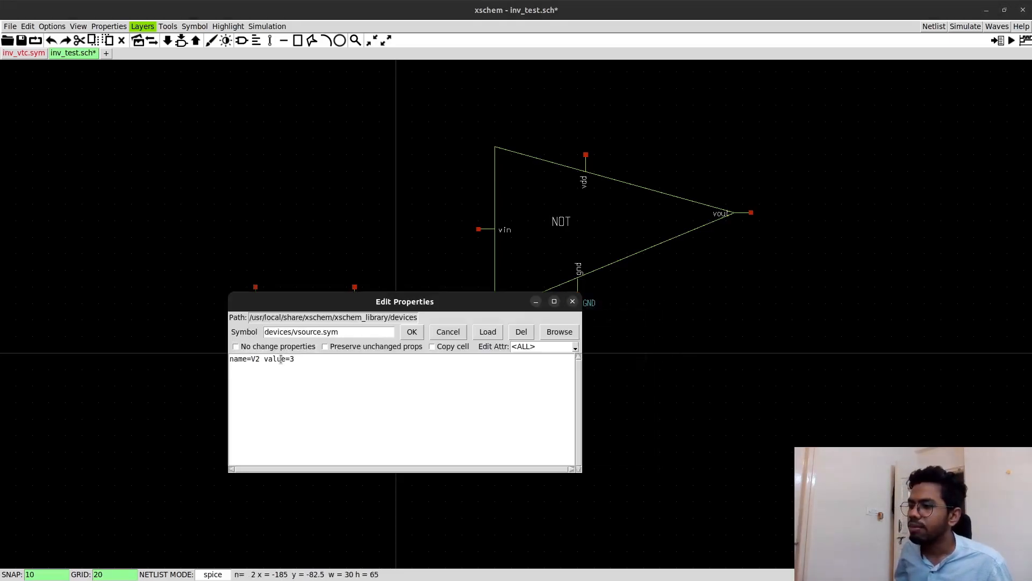
left_click(259, 358)
key("BackSpace")
type("dd")
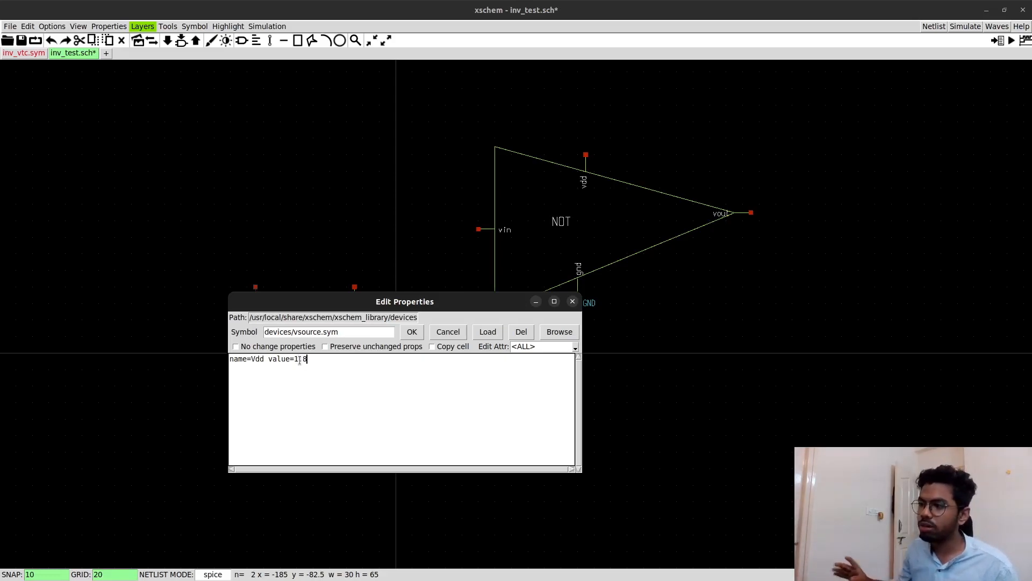
left_click_drag(310, 359, 299, 359)
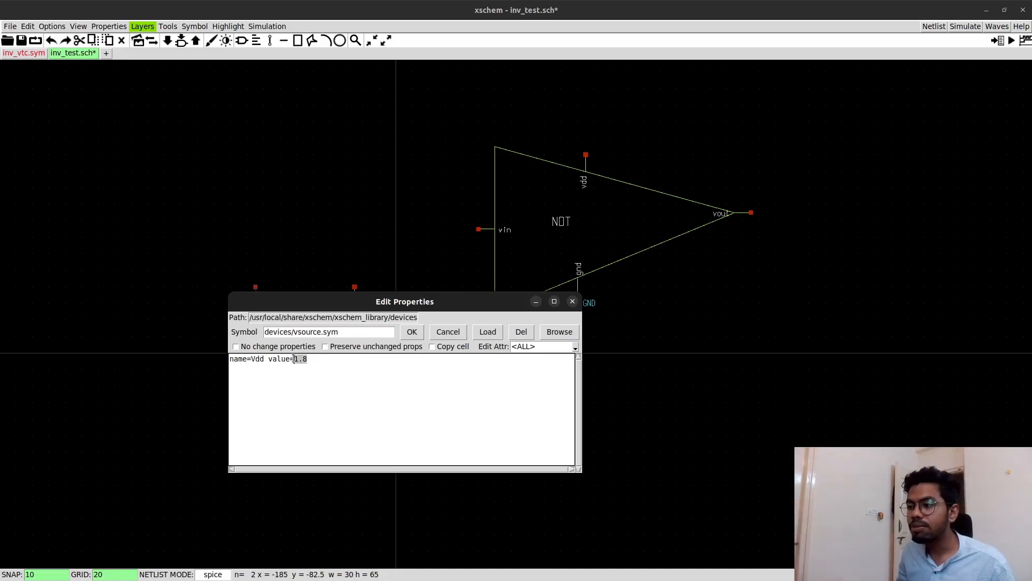
left_click_drag(293, 304, 343, 252)
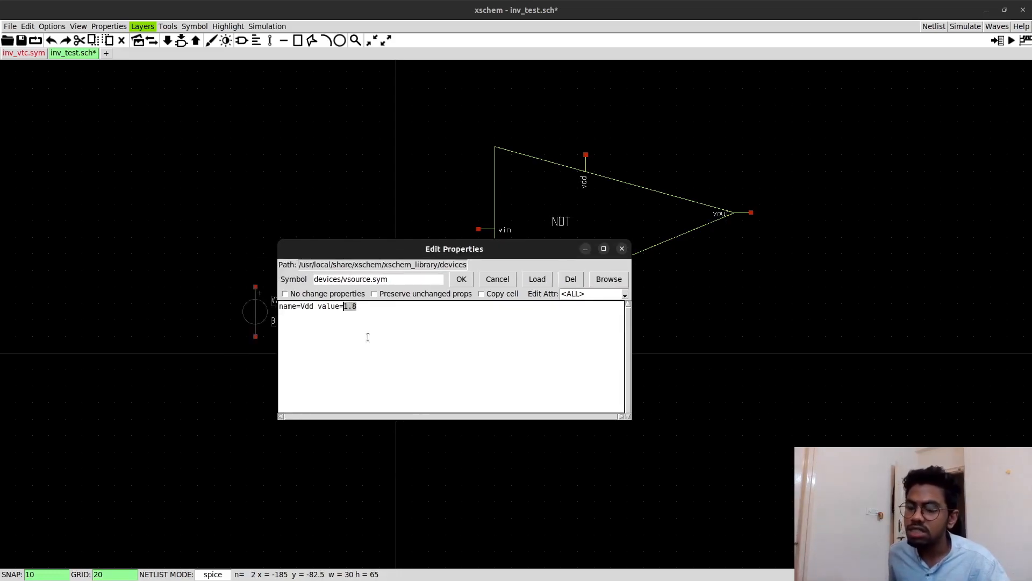
left_click(361, 307)
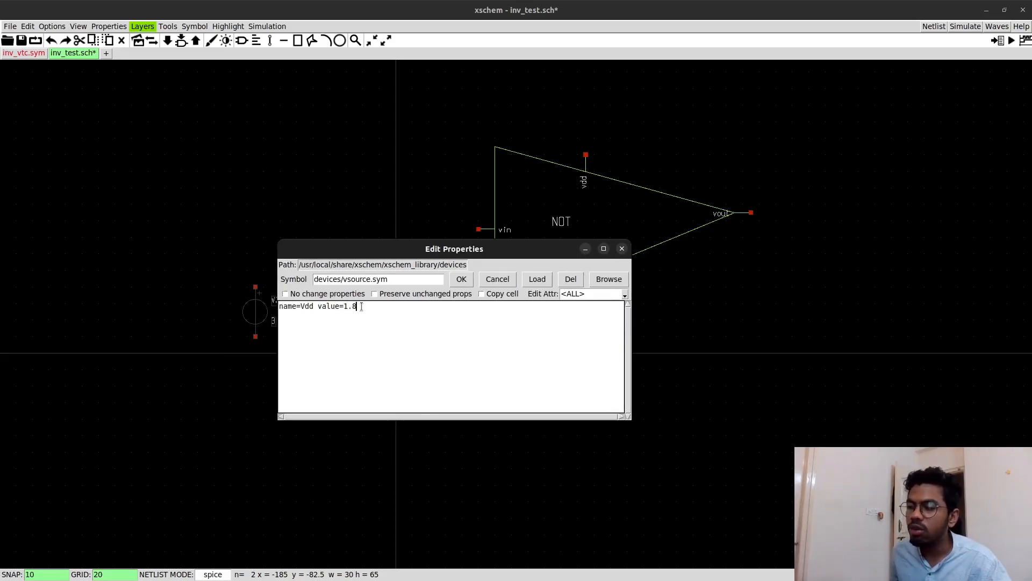
left_click_drag(362, 306, 344, 306)
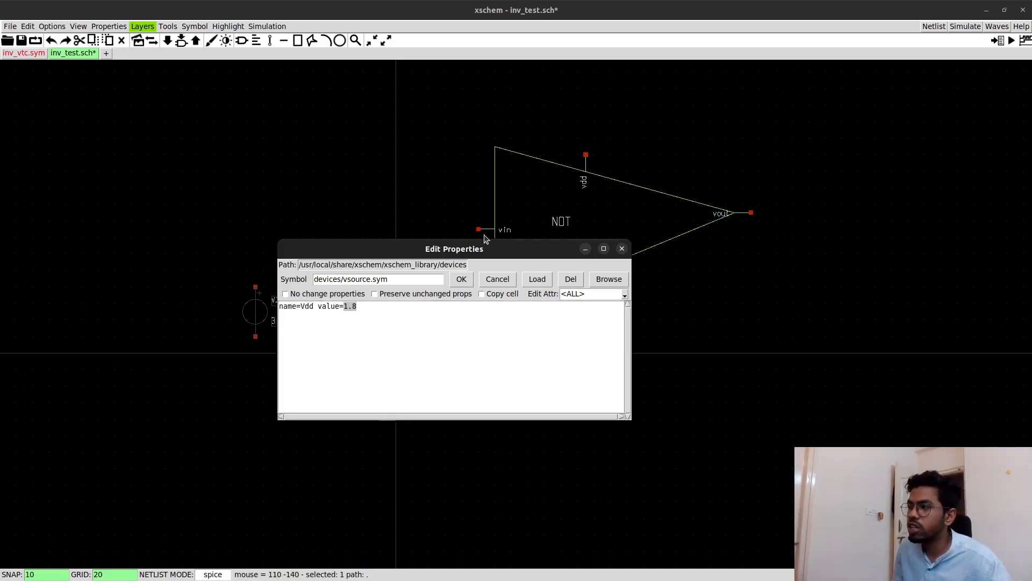
left_click(462, 279)
left_click(320, 394)
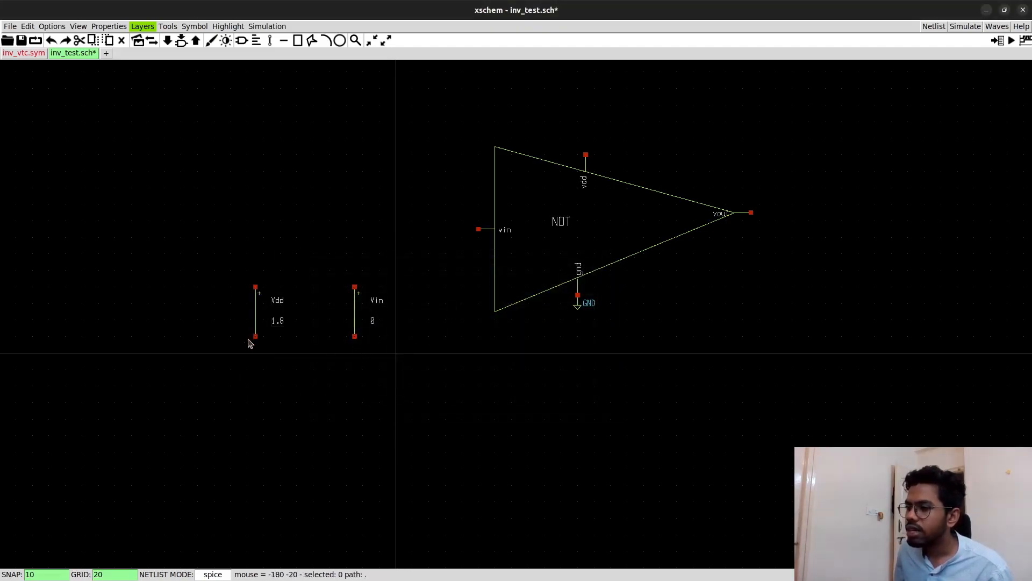
- Copy the GND symbol onto the lower terminals of the Vin and Vdd sources
left_click_drag(576, 304, 354, 350)
left_click(352, 348)
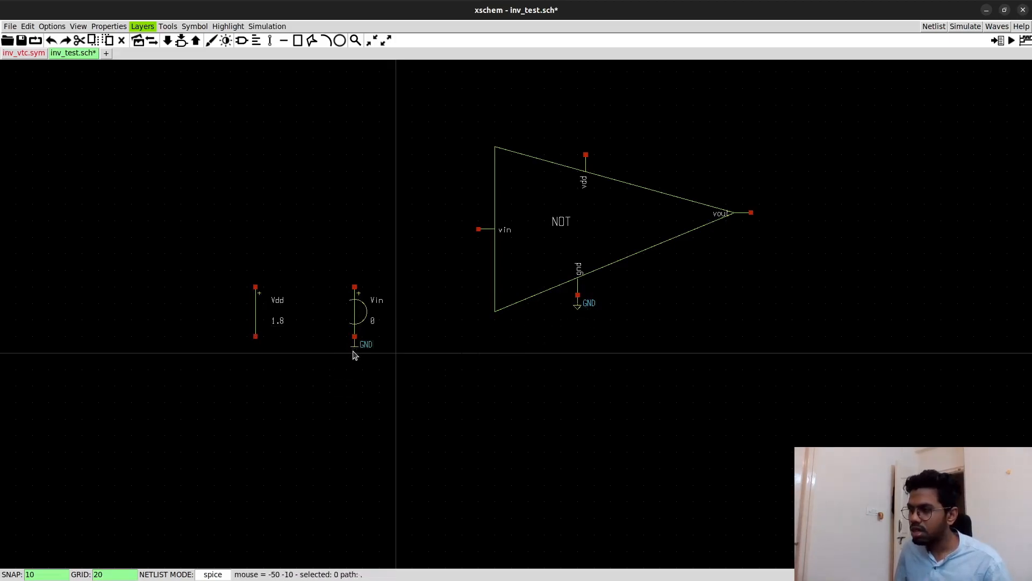
left_click(355, 349)
key("c")
left_click(258, 354)
left_click(292, 385)
scroll(422, 245, "up", 1)
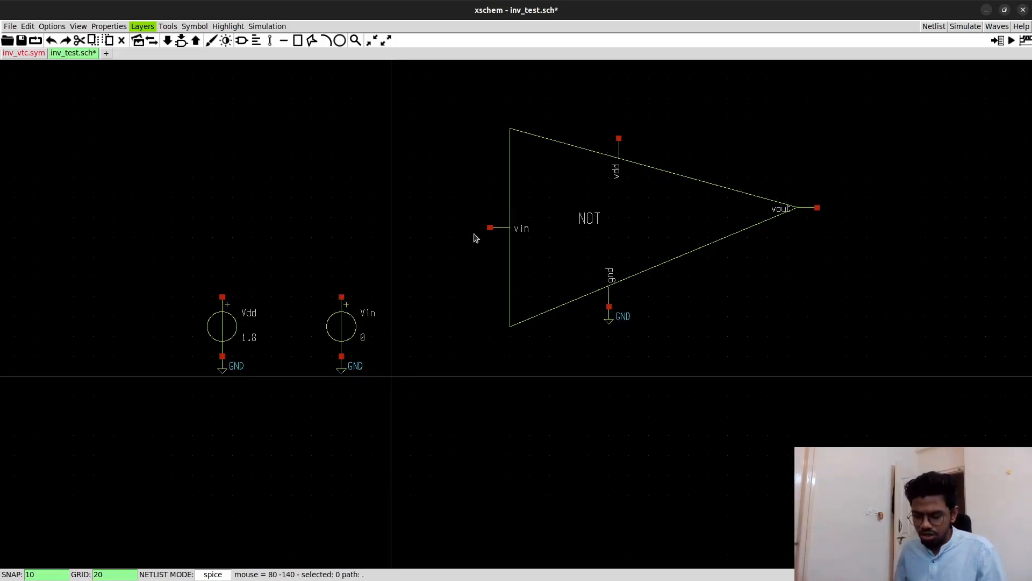
- Try an ipin.sym input pin on the inverter's vin terminal and delete it
key("Insert")
left_click(328, 248)
type("pin")
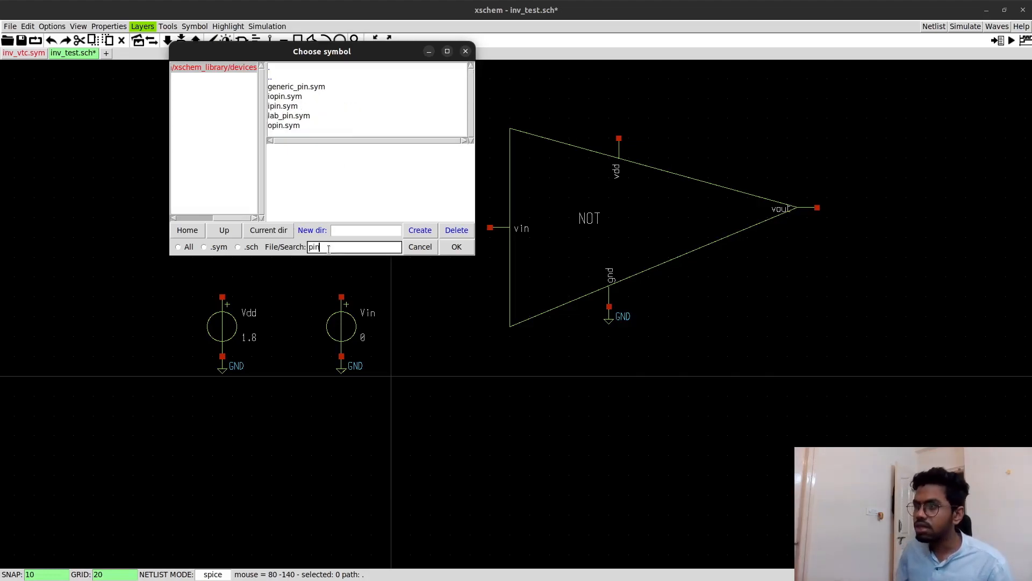
left_click(287, 106)
left_click(456, 246)
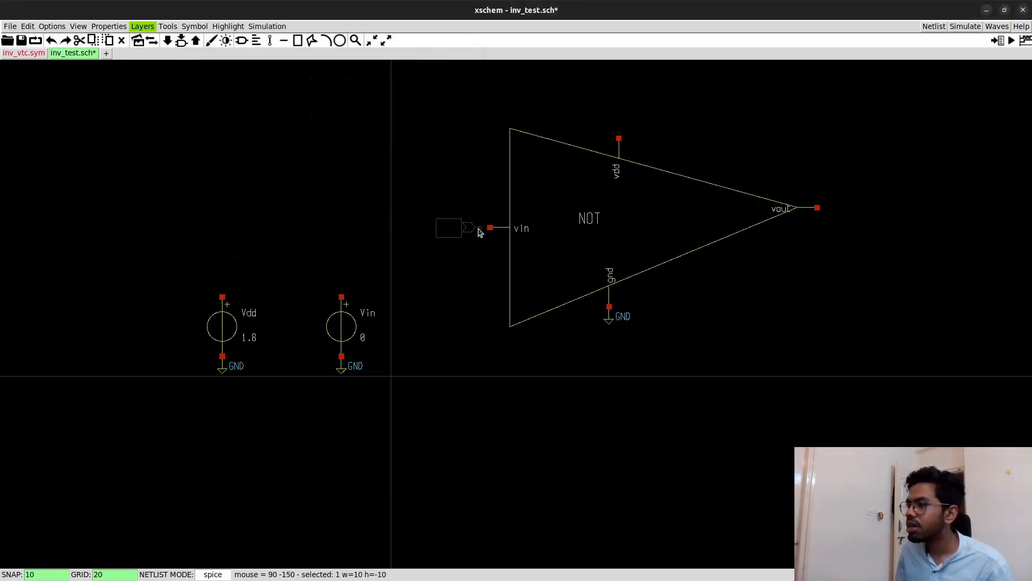
left_click(477, 231)
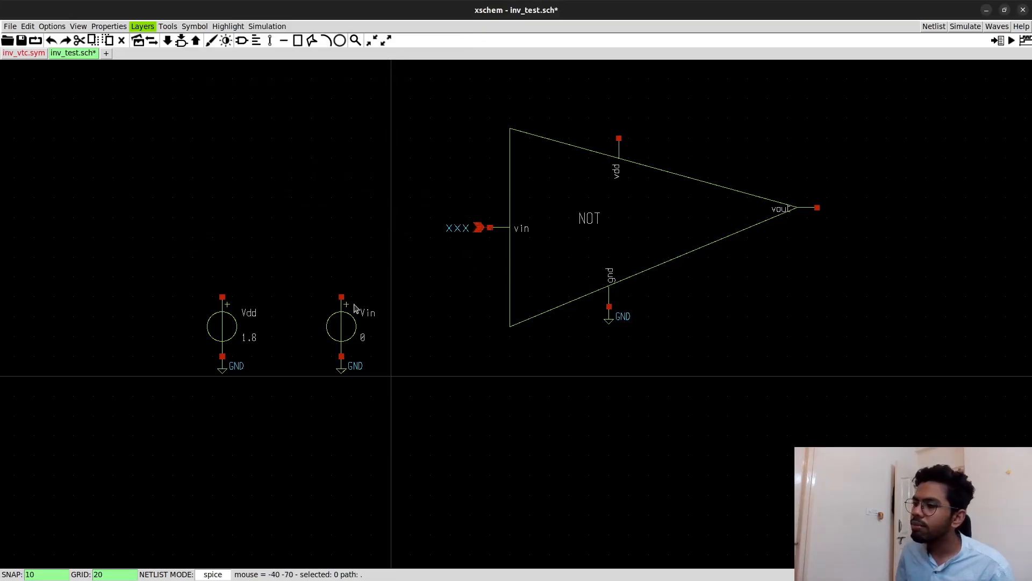
left_click(465, 230)
key("Delete")
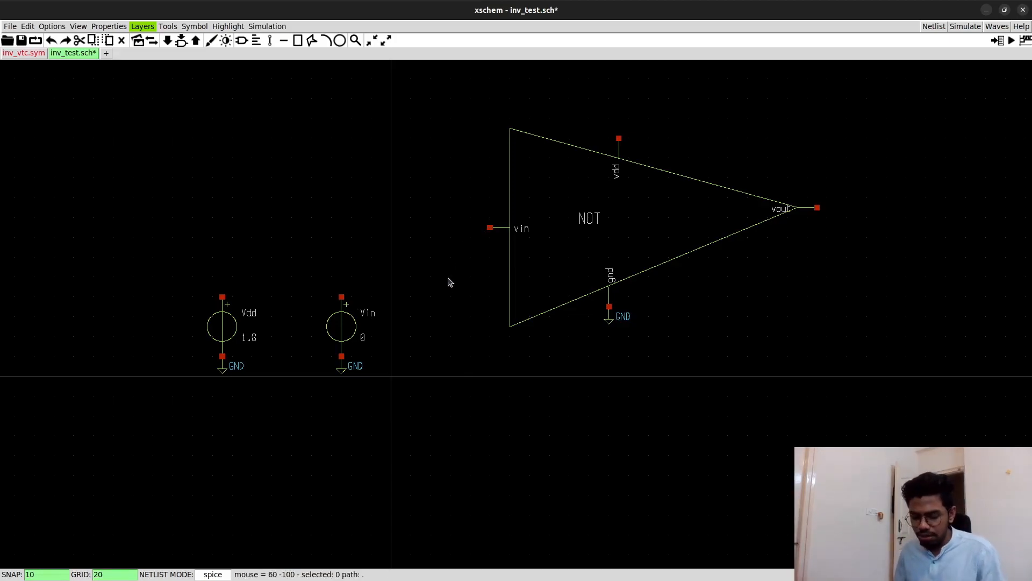
- Place lab_pin.sym net labels on the inverter's vin, vdd and vout terminals and both sources' upper terminals, naming the supply and output labels vdd and vout
key("Insert")
left_click(347, 246)
type("lab")
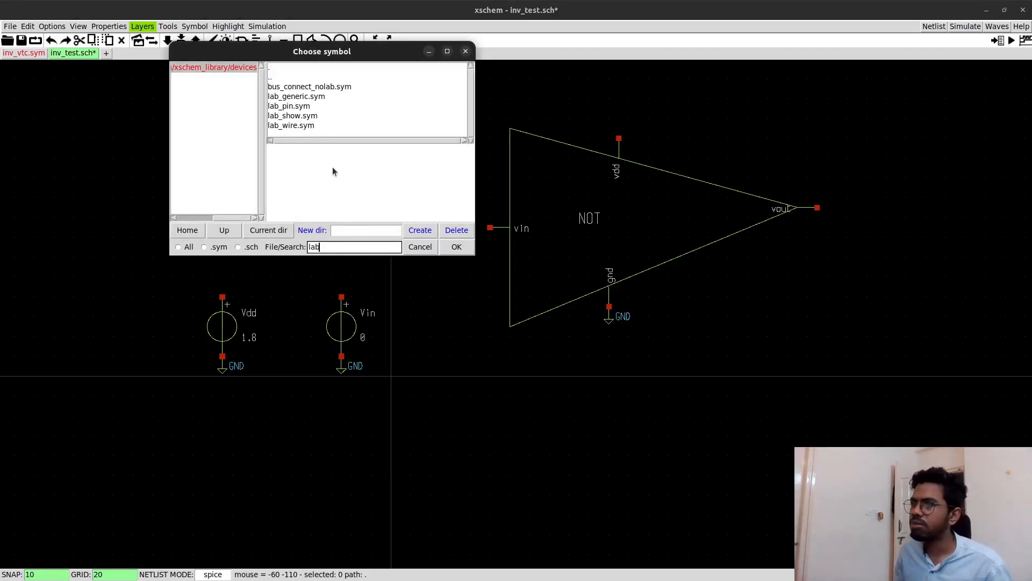
left_click(301, 107)
left_click(457, 246)
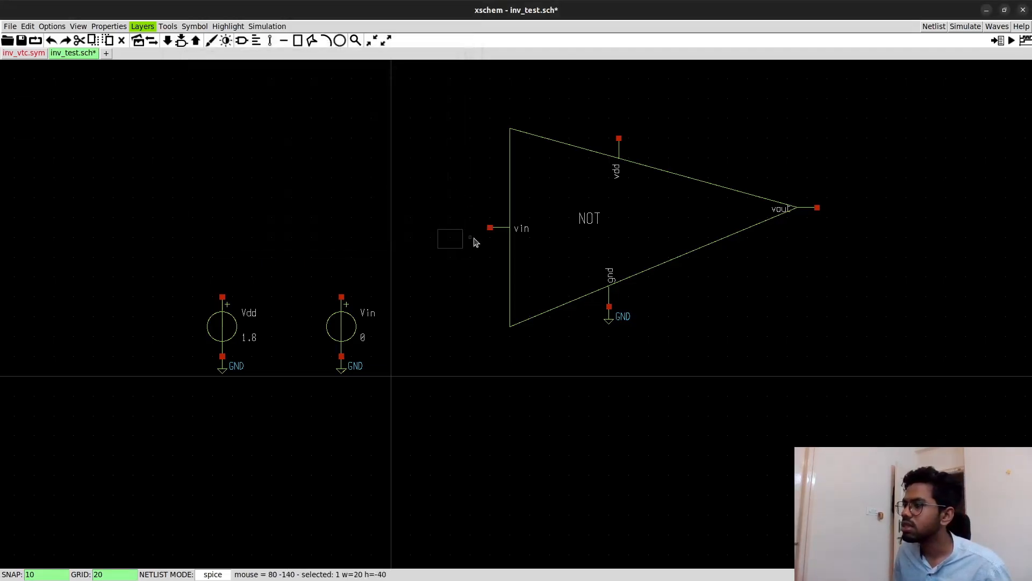
left_click(490, 228)
type("u")
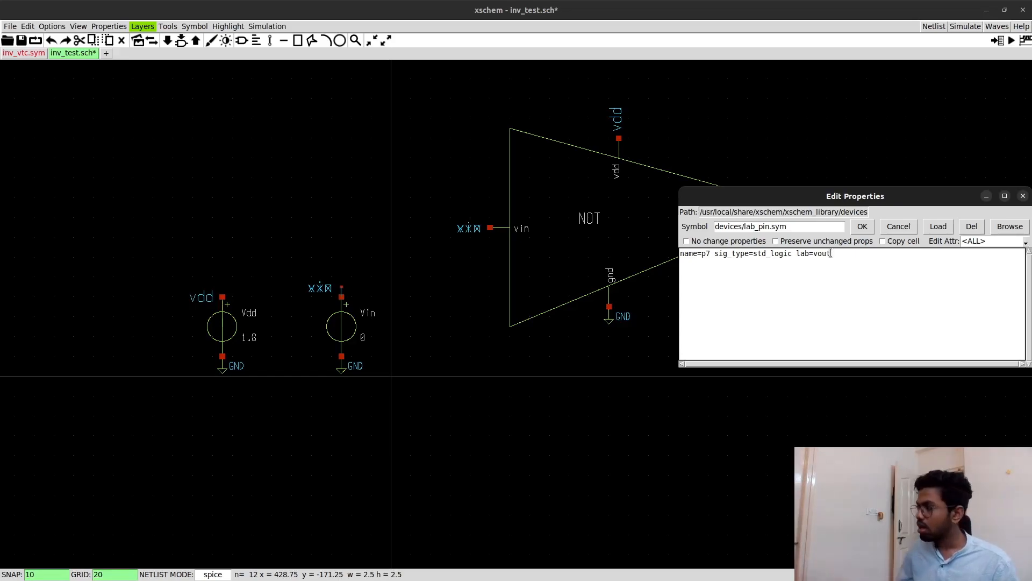
type("t")
left_click(862, 225)
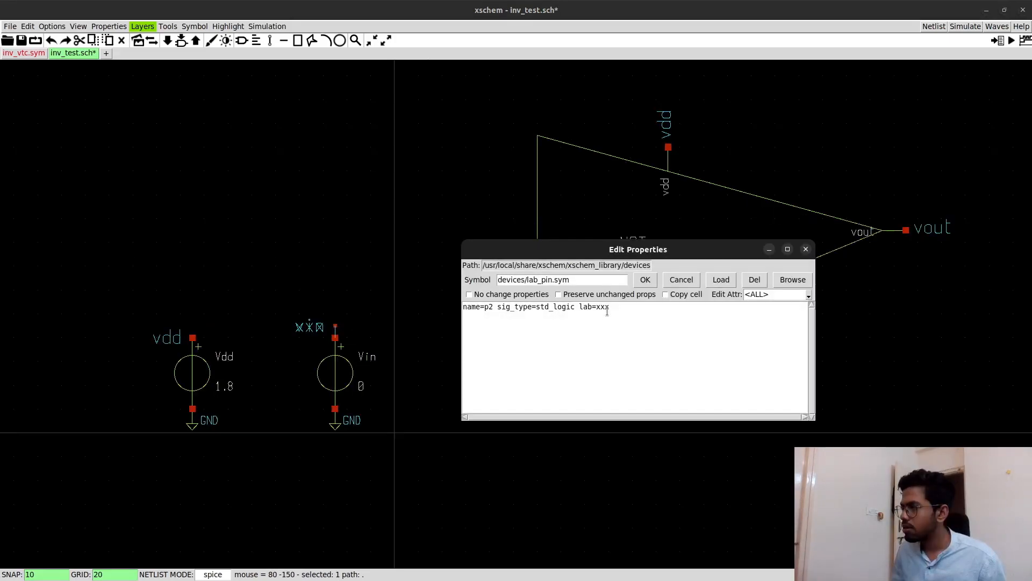
- Set the net labels at the inverter's input and on the Vin source's upper terminal to vin
left_click(611, 307)
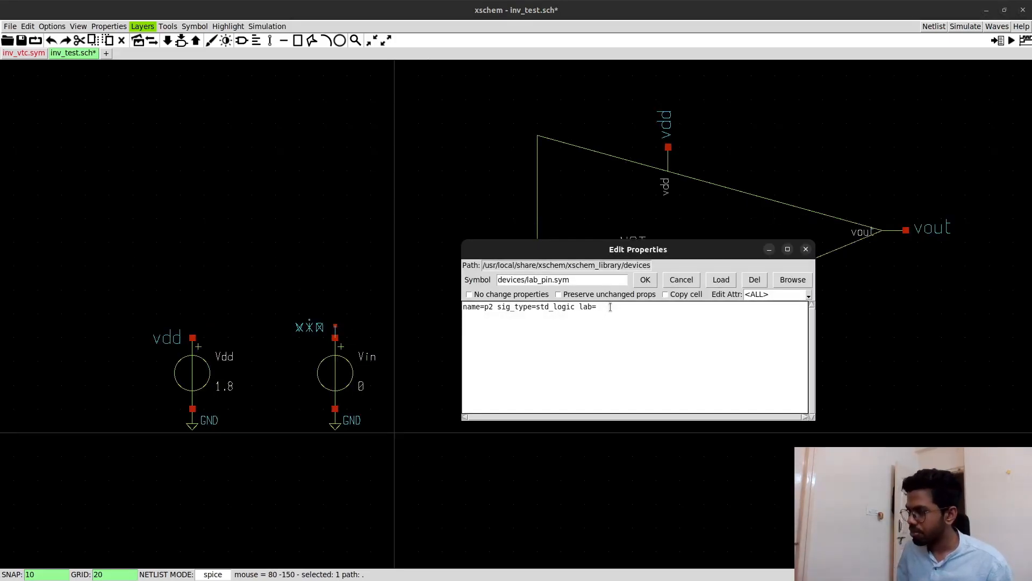
left_click(645, 279)
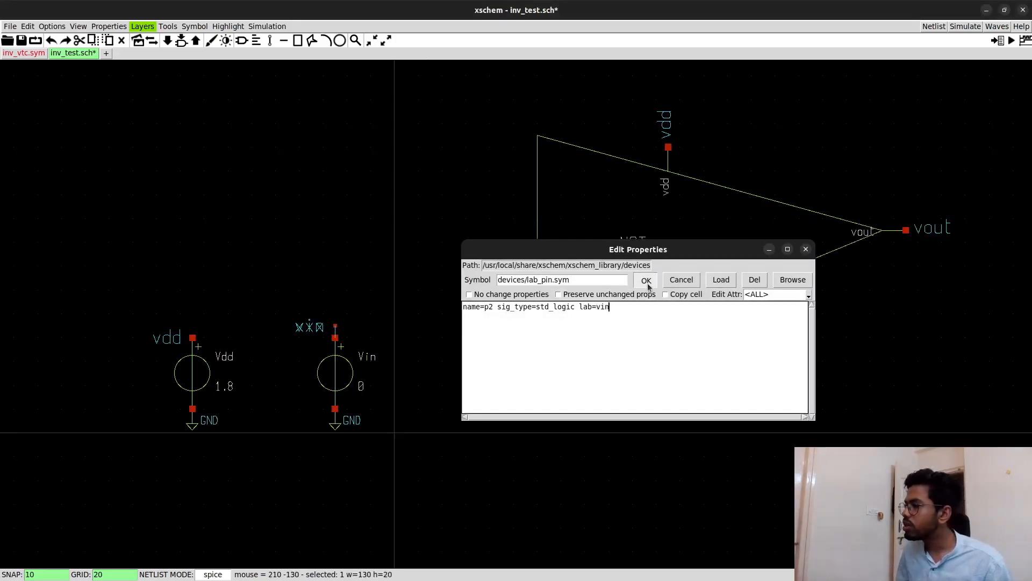
key("ctrl+z")
key("ctrl+z")
key("ctrl+z")
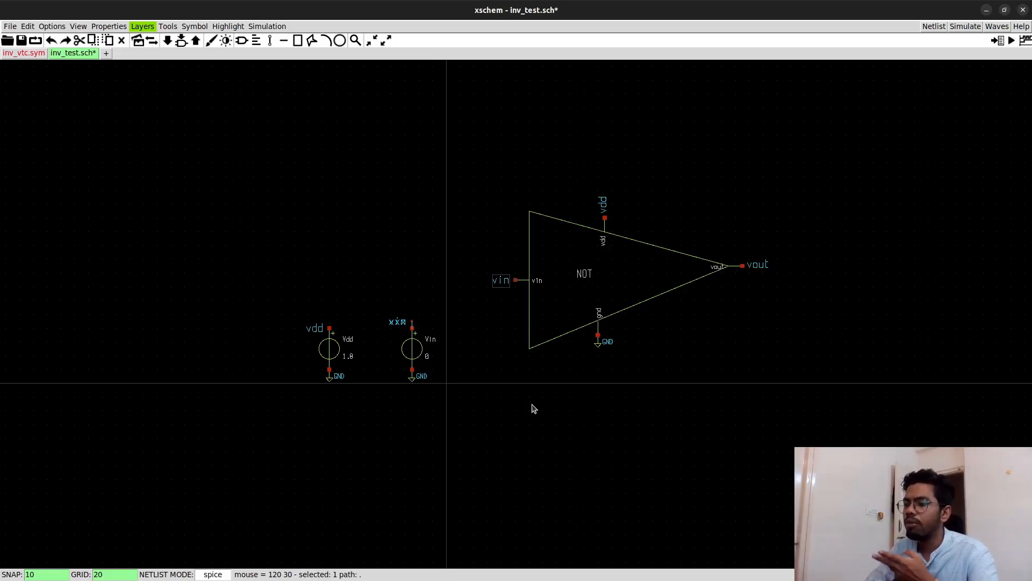
left_click(398, 324)
key("Delete")
double_click(401, 326)
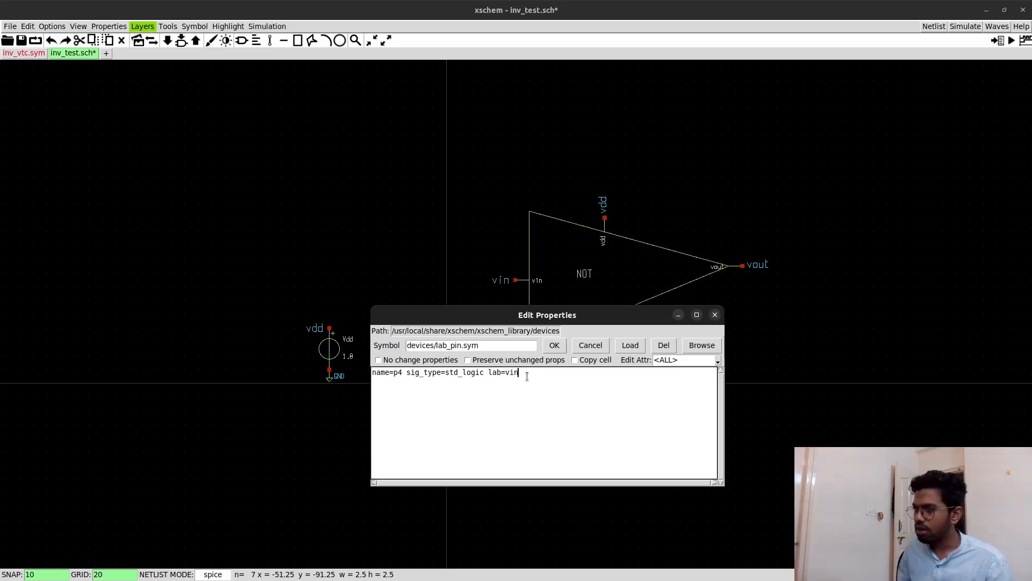
left_click(554, 346)
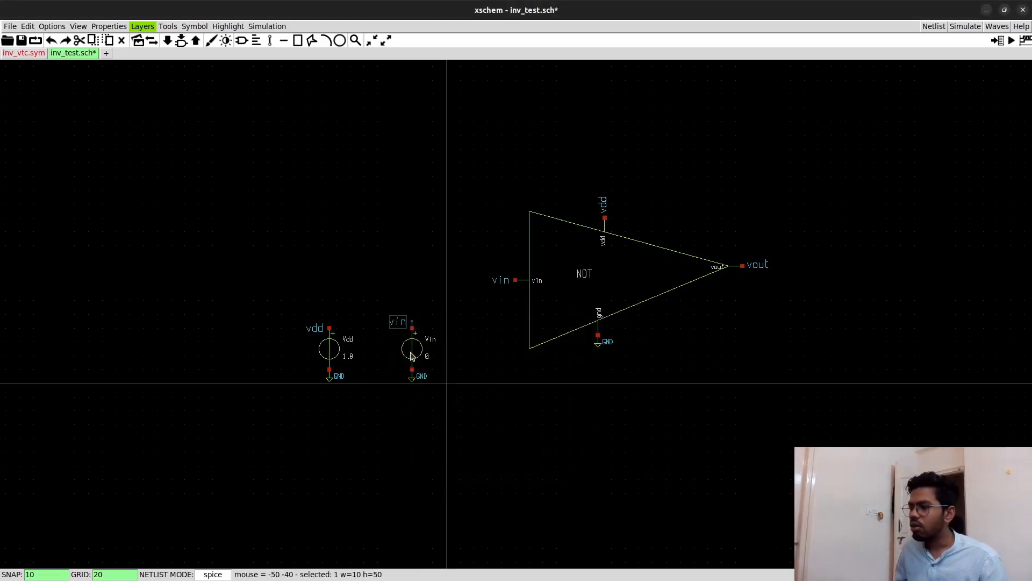
- Check the value entry in the Vin source's properties and close them without changes
double_click(411, 355)
left_click_drag(450, 399, 440, 399)
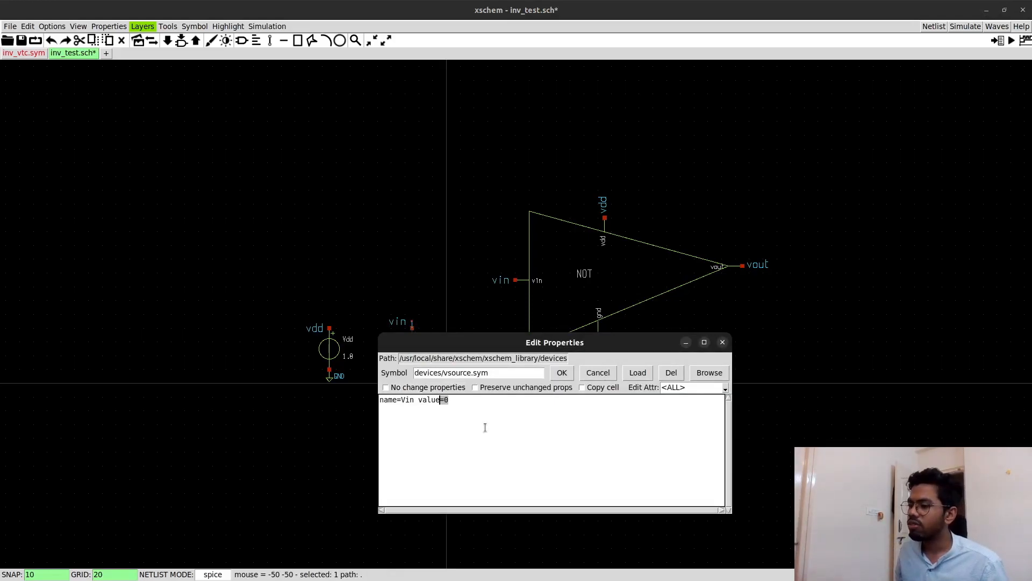
left_click(687, 345)
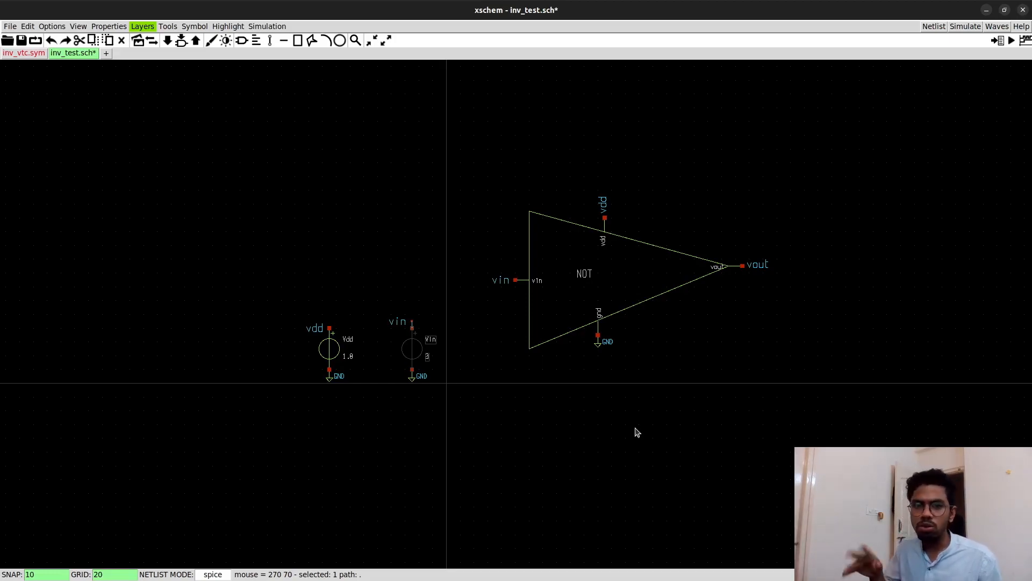
left_click(501, 444)
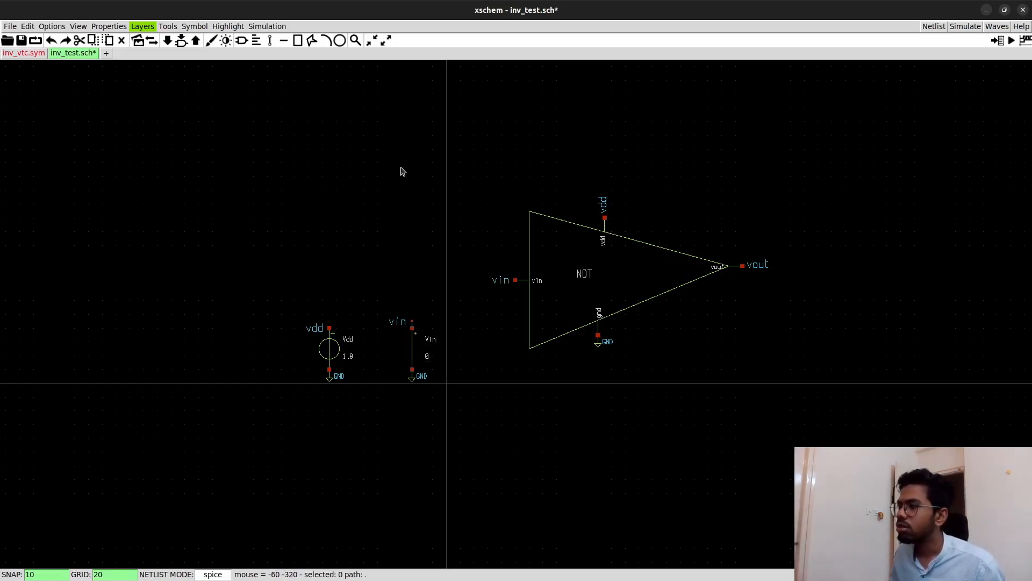
- Bring the s1 simulation code block into inv_test.sch above the circuit and save the schematic
scroll(401, 172, "down", 3)
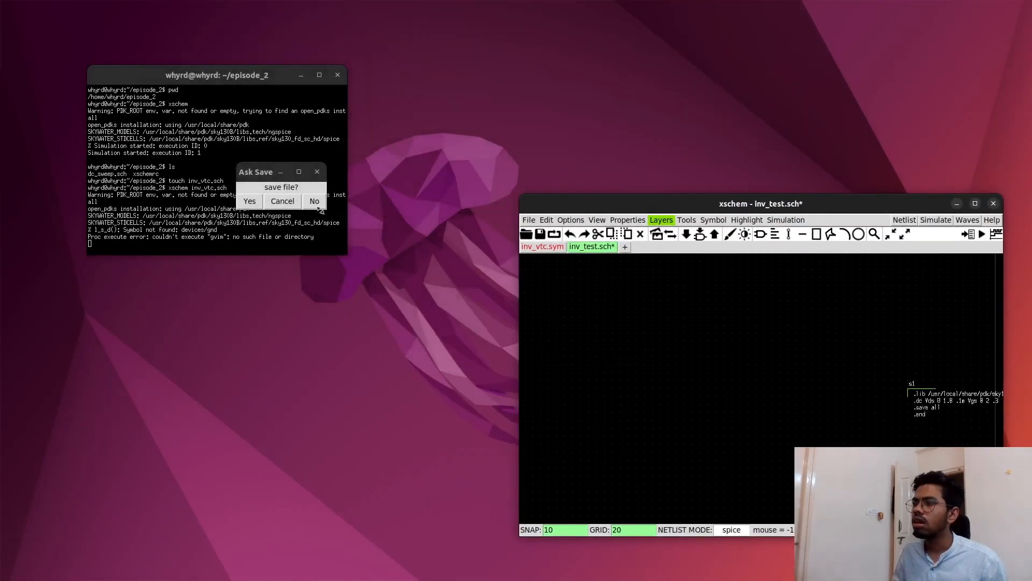
left_click(249, 201)
left_click(975, 203)
- Rename the s1 simulation code block as VTC in its properties
double_click(433, 208)
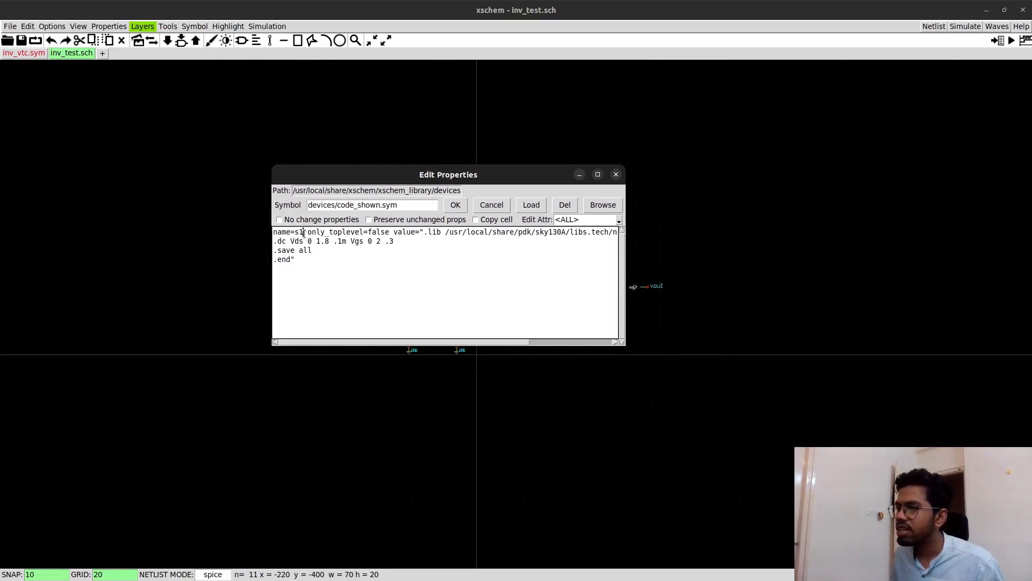
left_click(303, 233)
key("BackSpace")
key("BackSpace")
type("VTC")
left_click(326, 260)
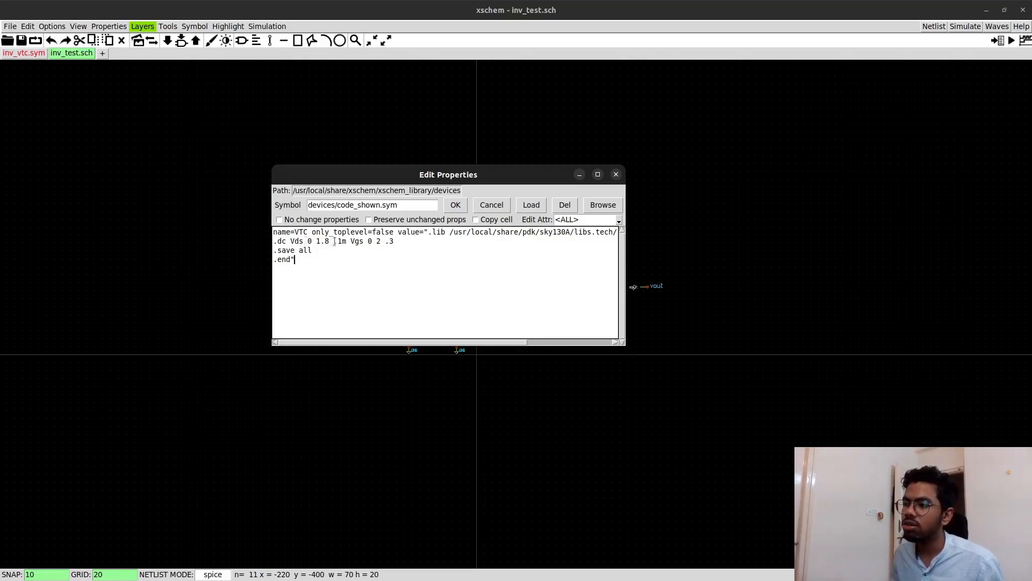
- Remove the Vds sweep from the code block's .dc line and make Vin the swept source
left_click_drag(350, 242, 291, 242)
key("BackSpace")
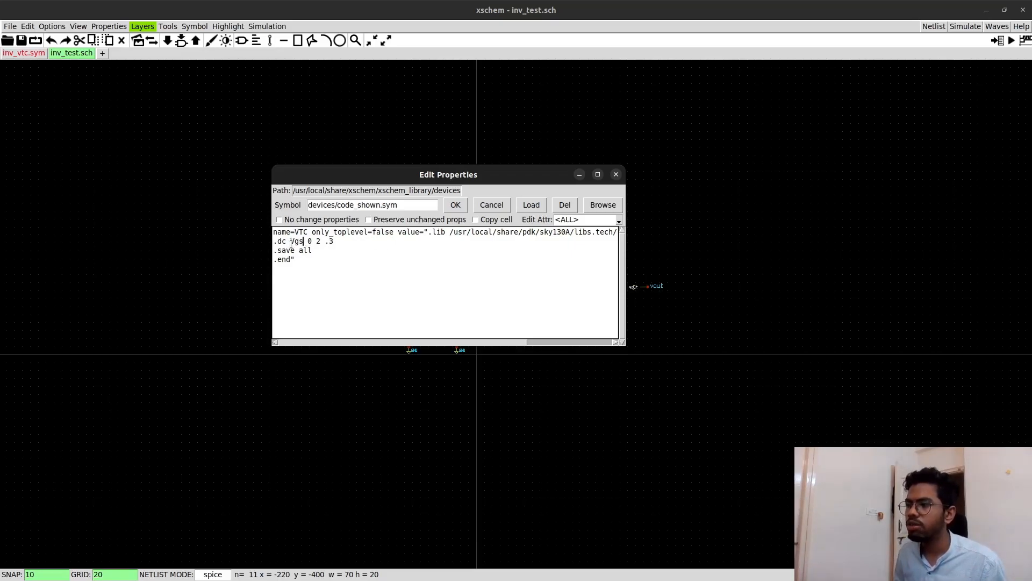
key("BackSpace")
key("BackSpace")
type("in")
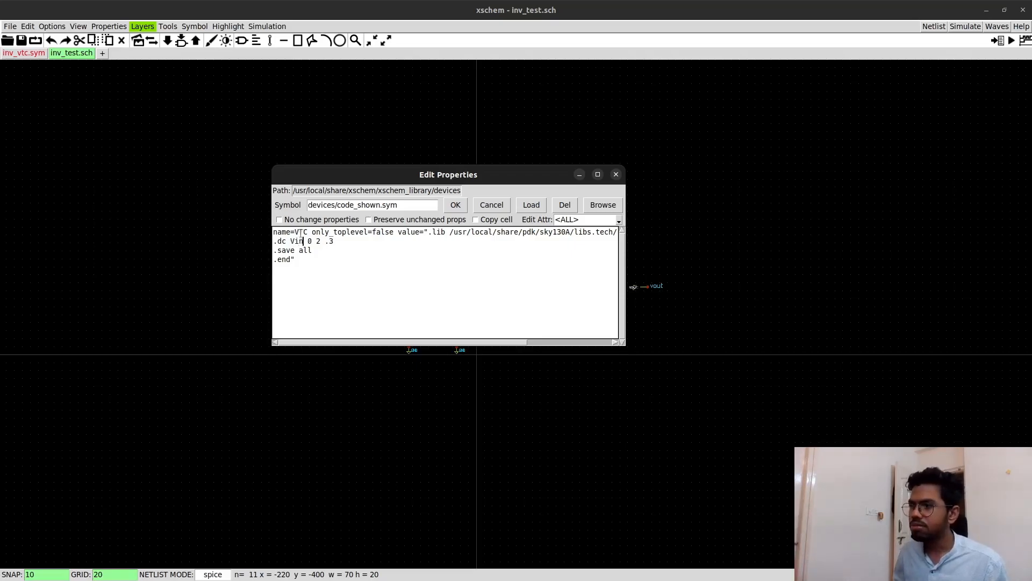
- Set the Vin sweep's step to 1m so the line reads .dc Vin 0 2 1m, and apply the properties
left_click_drag(315, 174, 785, 119)
key("ctrl+z")
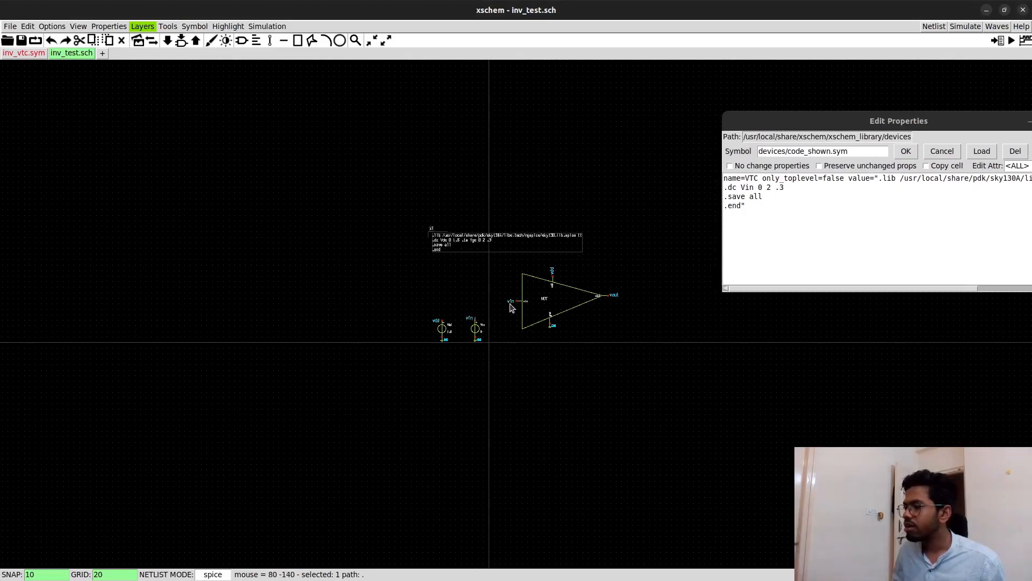
left_click_drag(765, 129, 719, 120)
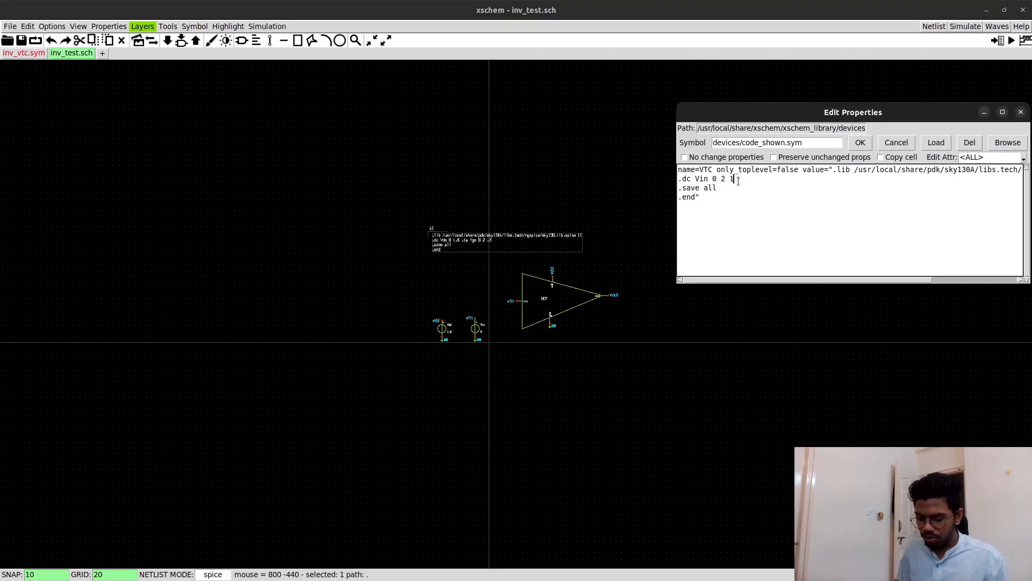
left_click_drag(828, 111, 749, 130)
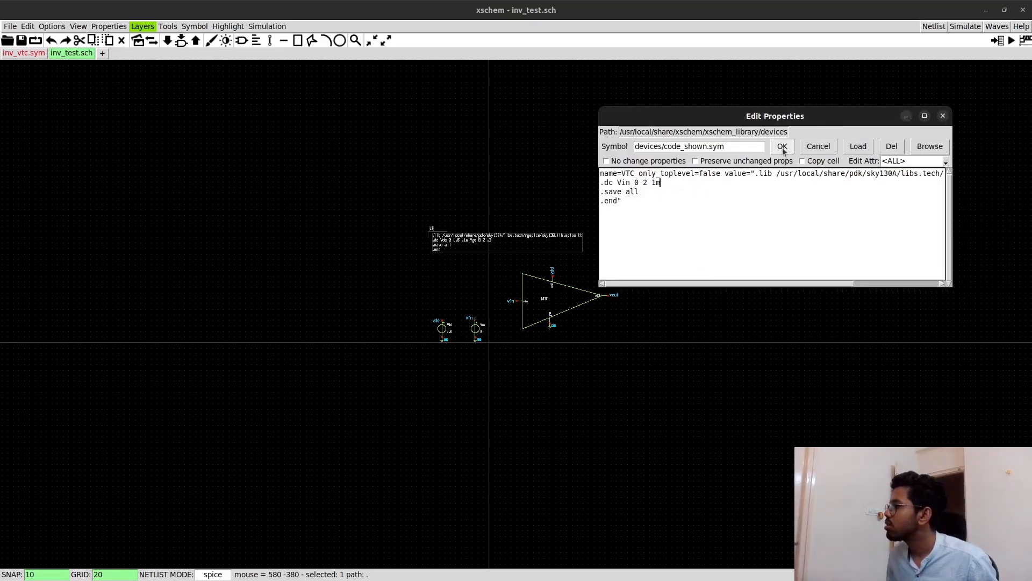
left_click(783, 159)
scroll(555, 257, "up", 3)
left_click(556, 256)
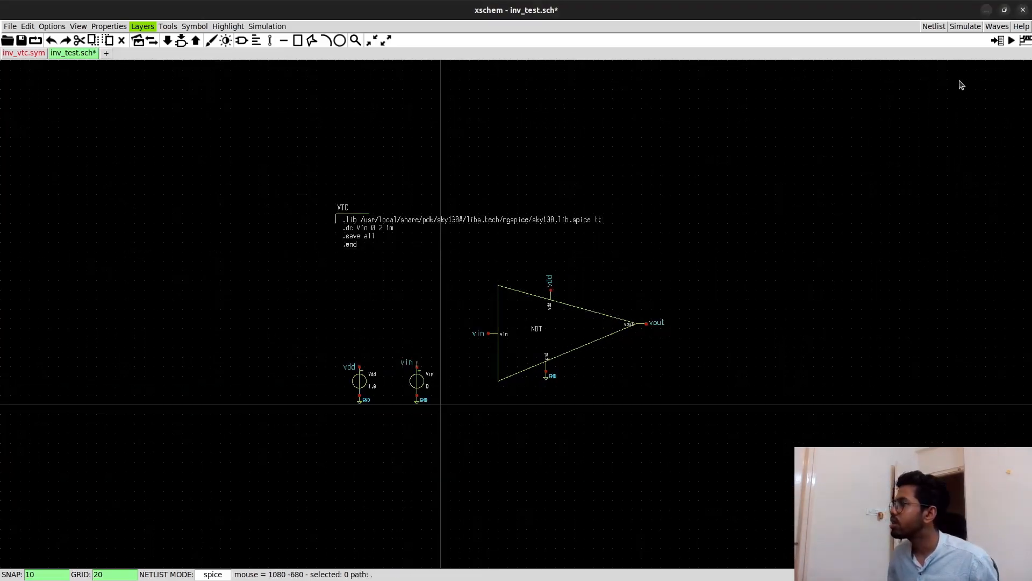
- Generate the netlist and review the reported net and node messages for the test and inverter schematics
left_click(936, 28)
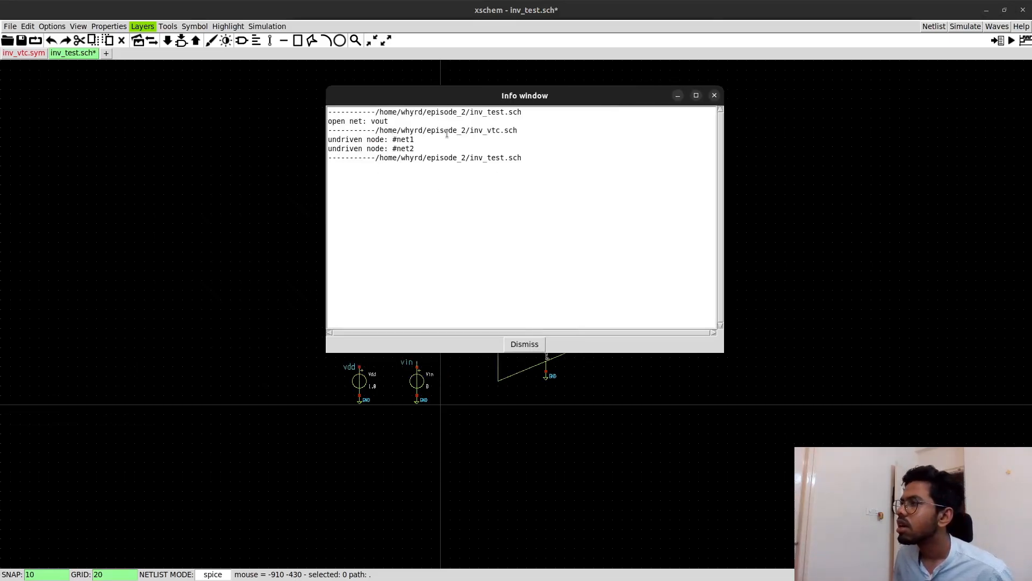
left_click_drag(371, 121, 388, 121)
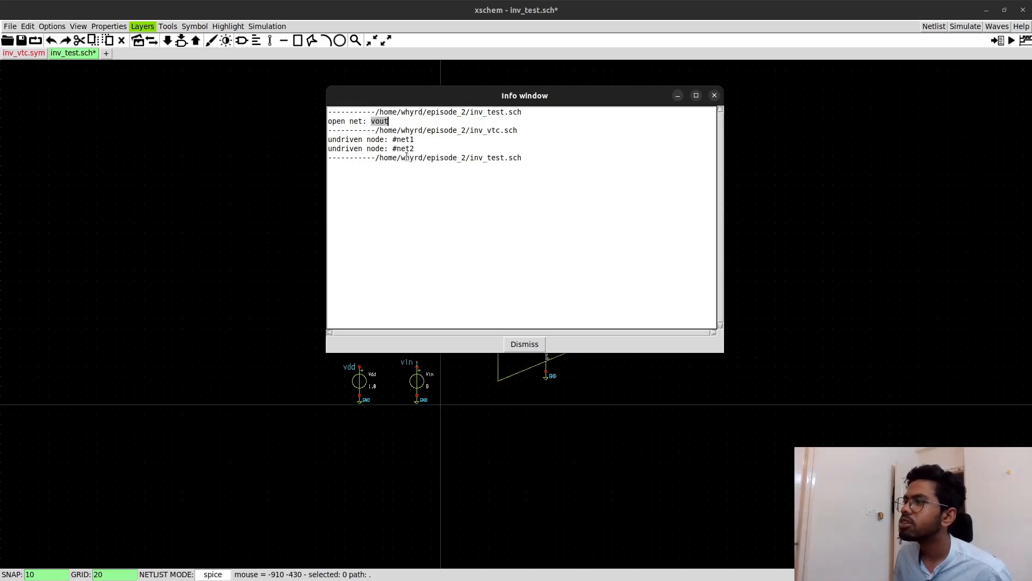
left_click_drag(397, 140, 415, 150)
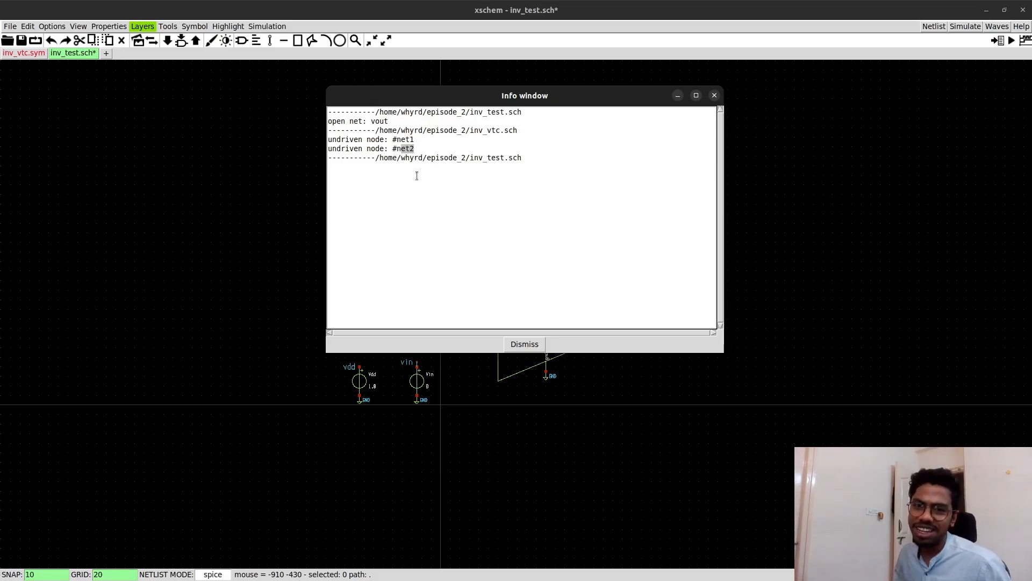
left_click(716, 99)
- Save inv_test.sch and descend into the NOT symbol's schematic inv_vtc.sch
left_click(572, 339)
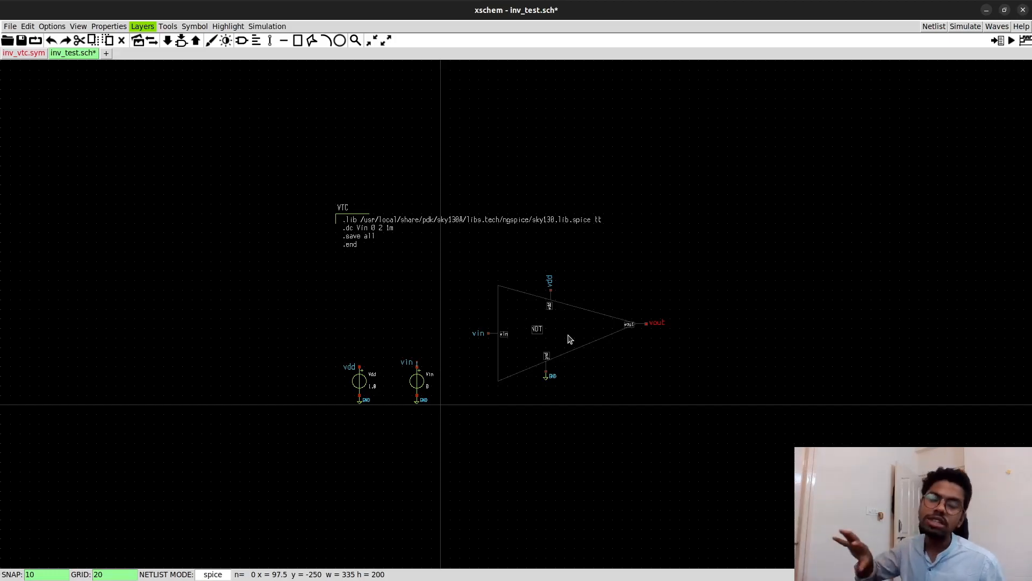
key("e")
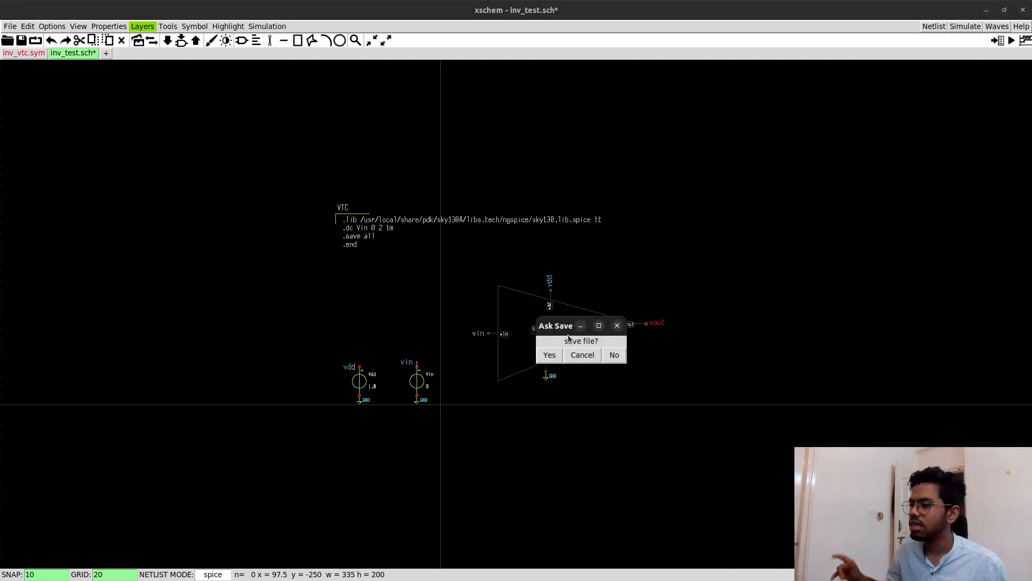
left_click(548, 355)
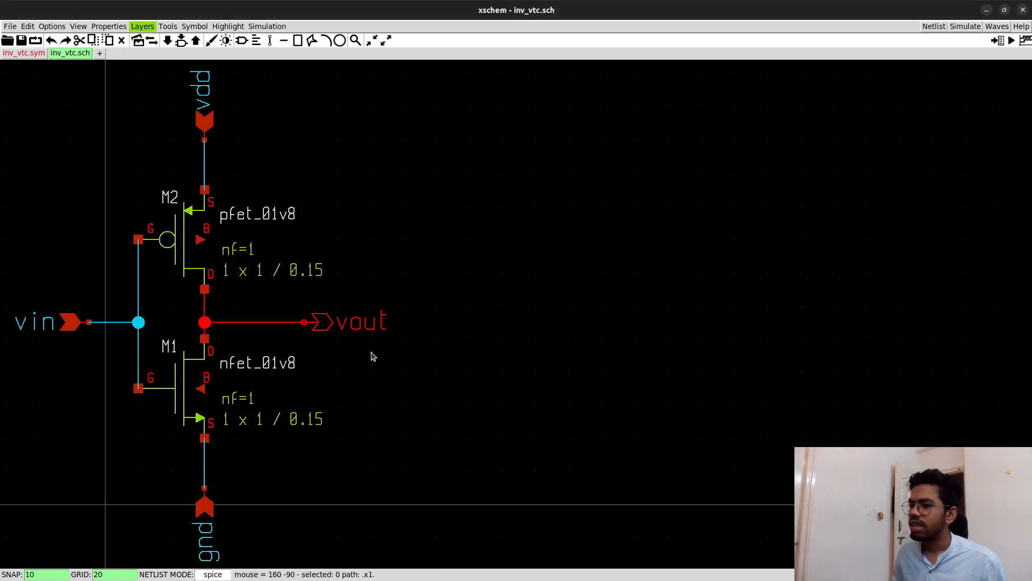
- Wire M2's body terminal to the vdd net and M1's body terminal to the gnd net, and save inv_vtc.sch
key("ctrl+z")
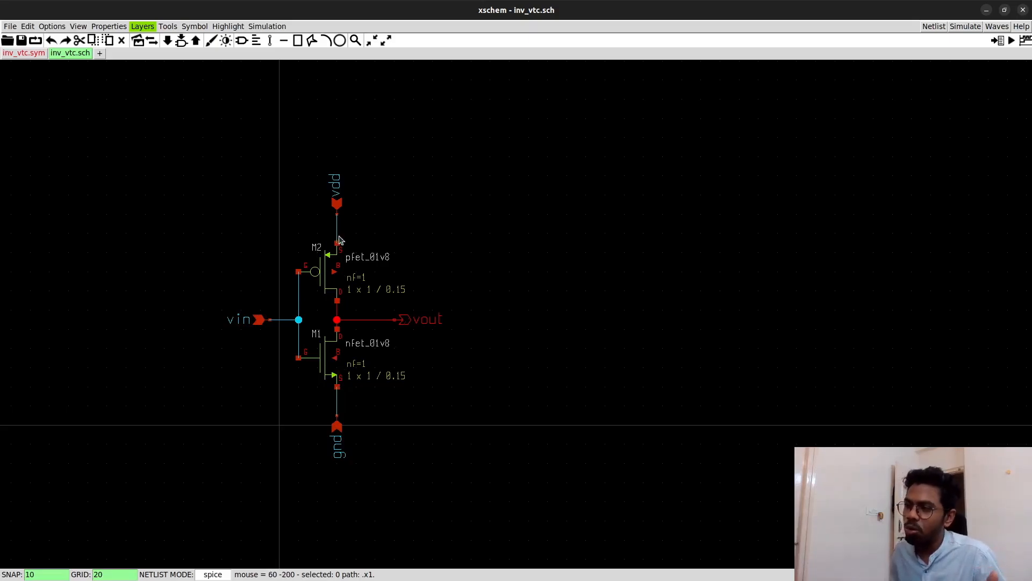
scroll(336, 271, "up", 2)
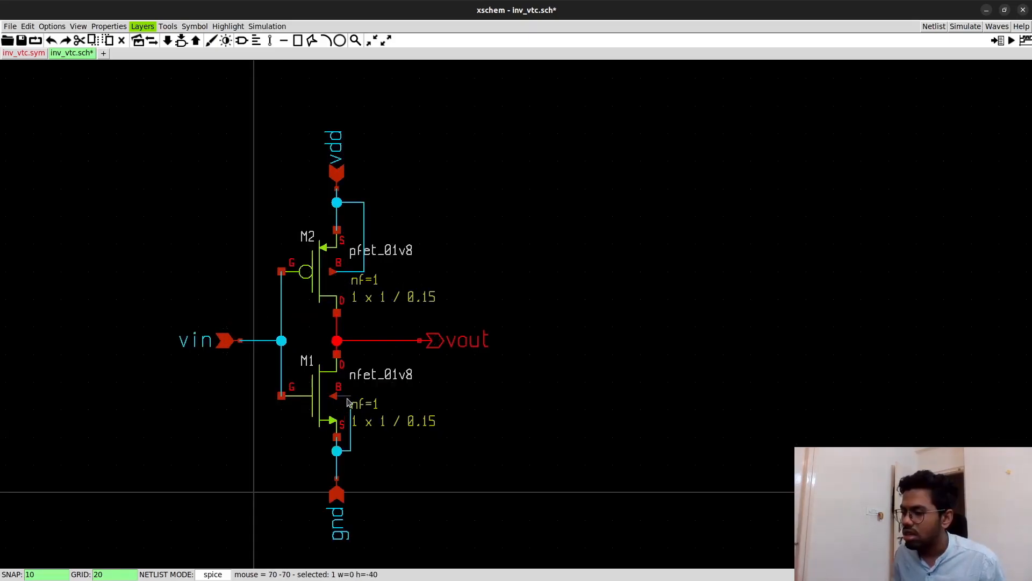
scroll(348, 403, "up", 5)
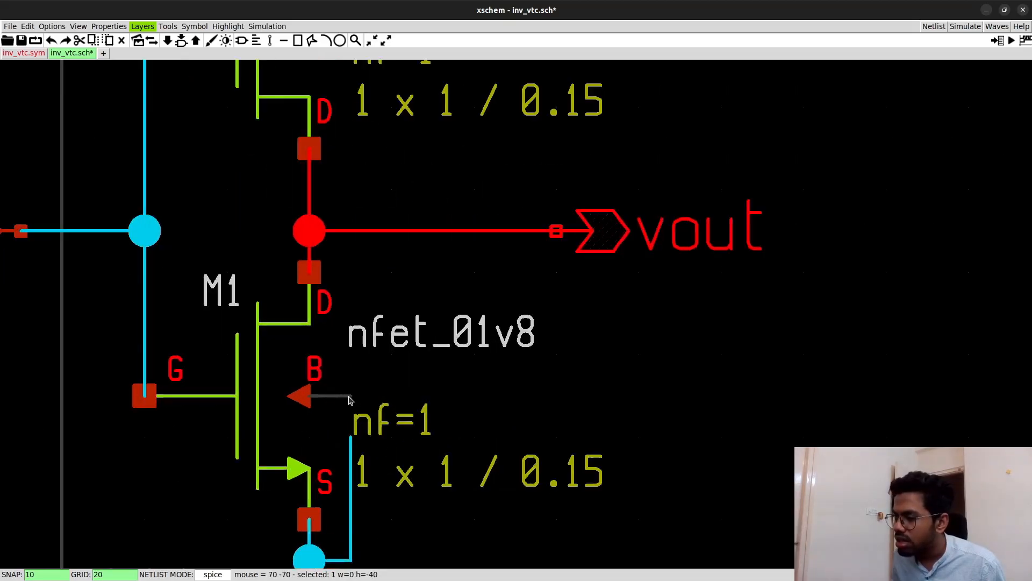
scroll(367, 428, "down", 3)
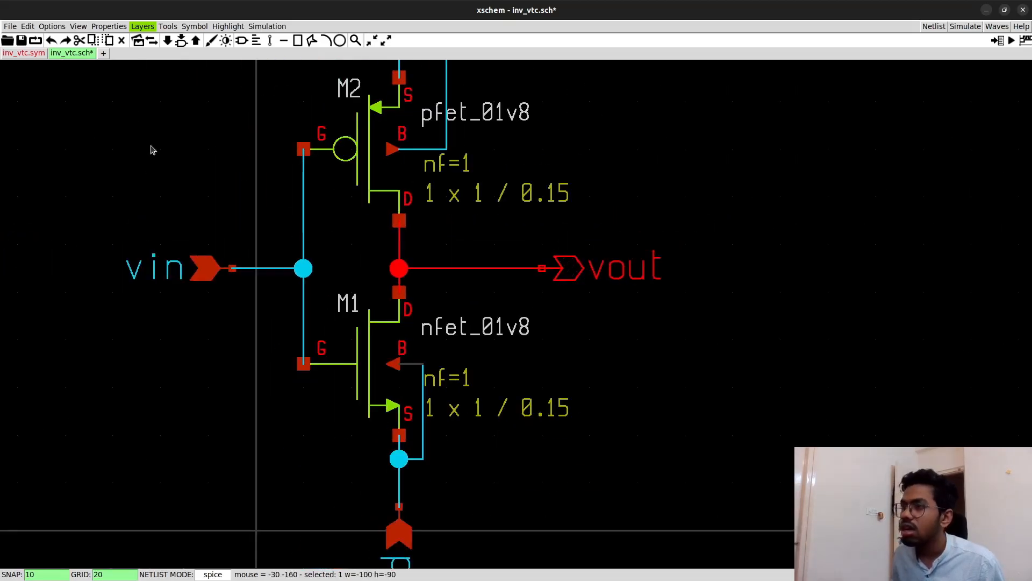
left_click(24, 40)
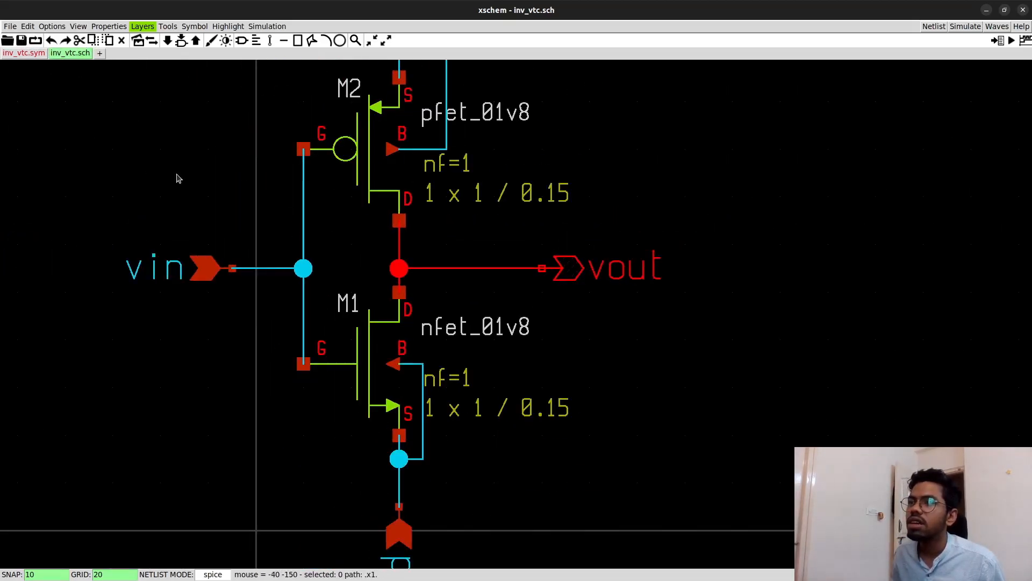
- Return to inv_test.sch and regenerate its netlist
scroll(452, 242, "down", 5)
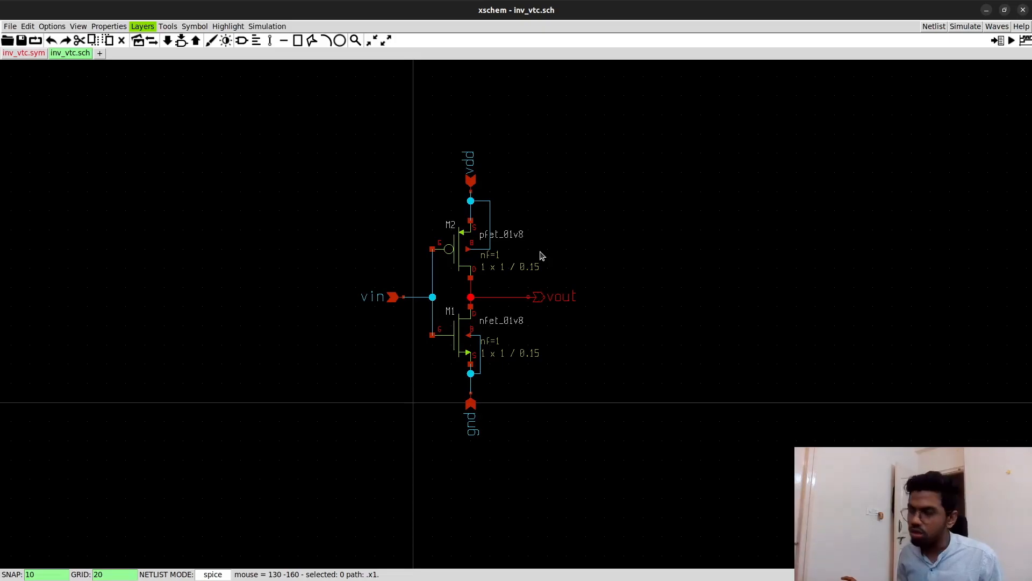
key("ctrl+e")
left_click(578, 346)
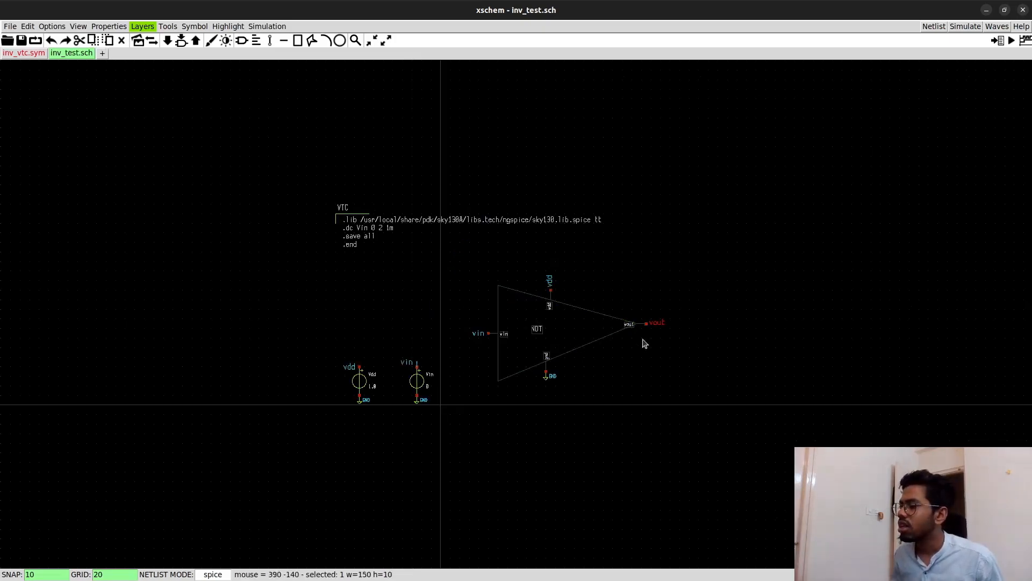
left_click(932, 27)
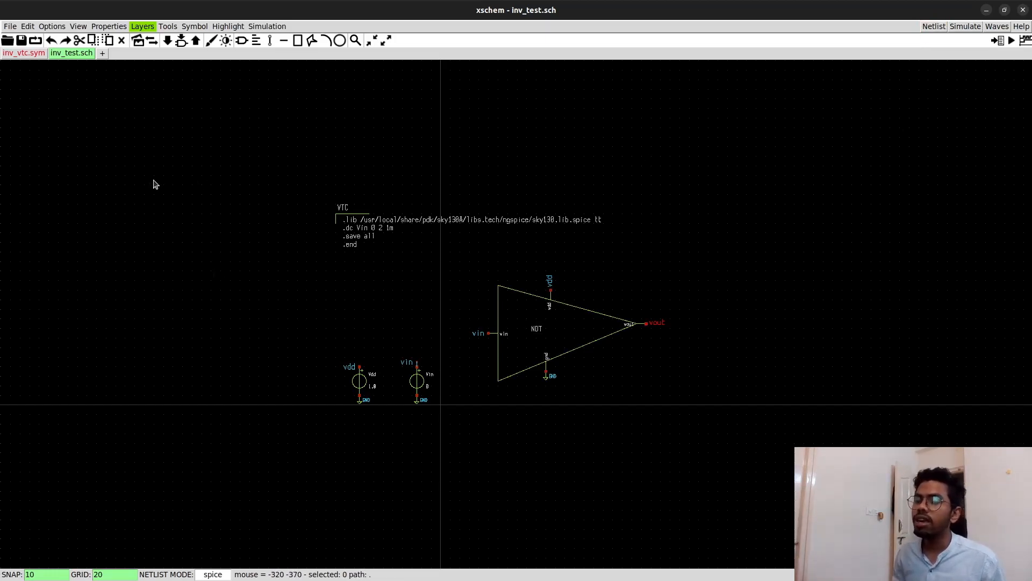
- Turn on the netlist window display and generate the SPICE netlist of inv_test.sch
left_click(51, 26)
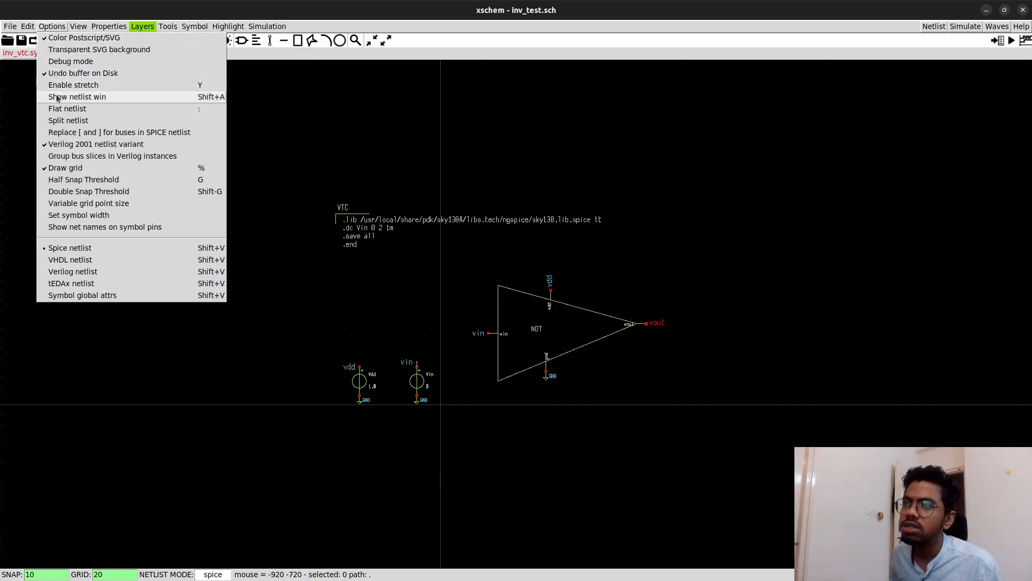
left_click(57, 97)
left_click(50, 28)
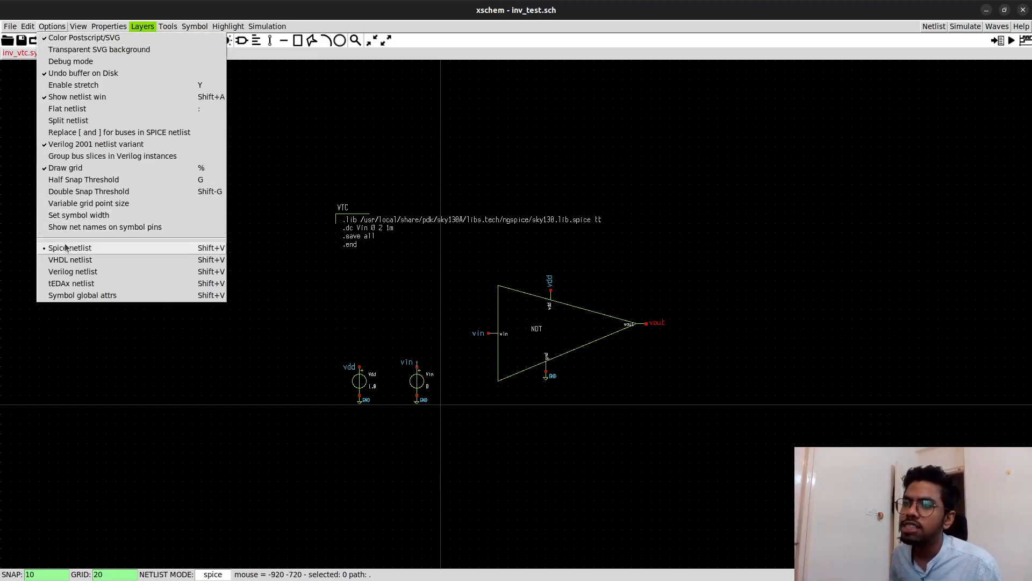
left_click(32, 110)
left_click(934, 27)
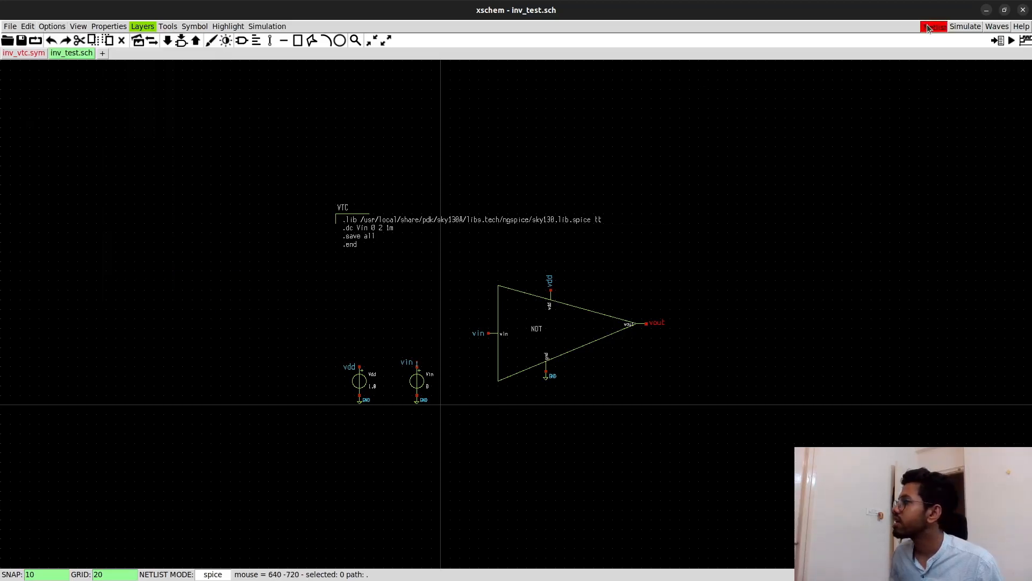
left_click_drag(215, 34, 806, 42)
- Examine the top-level inv_test section of the netlist, comparing the x1 instance and its vin, vdd, GND, vout nodes with the schematic
scroll(813, 202, "down", 3)
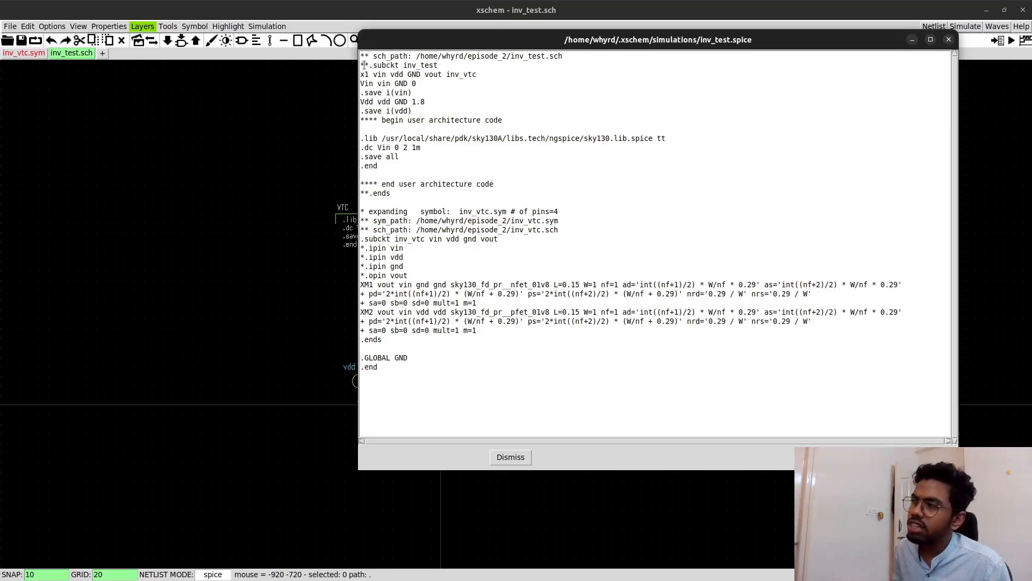
left_click_drag(361, 65, 414, 125)
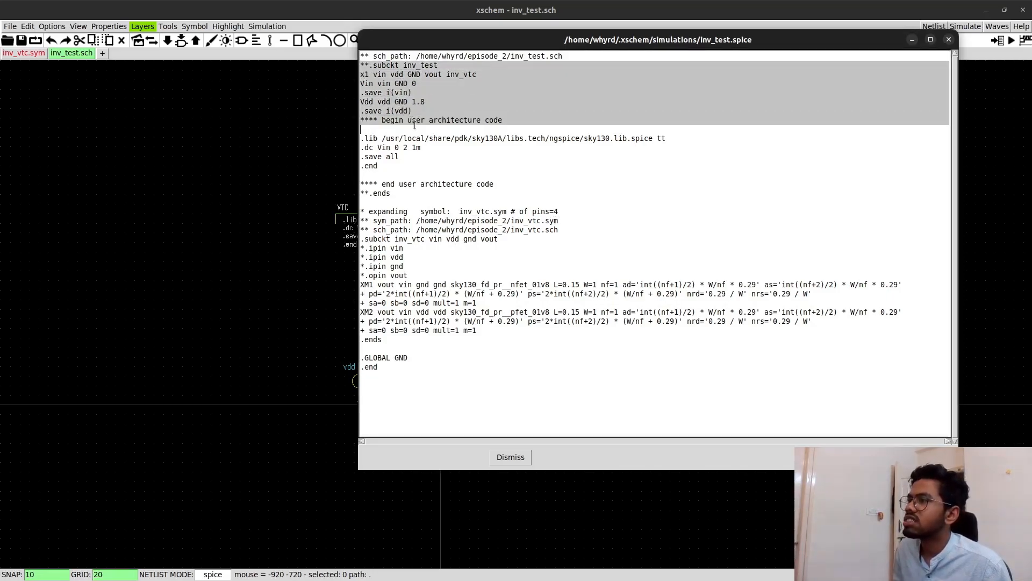
left_click_drag(423, 40, 607, 51)
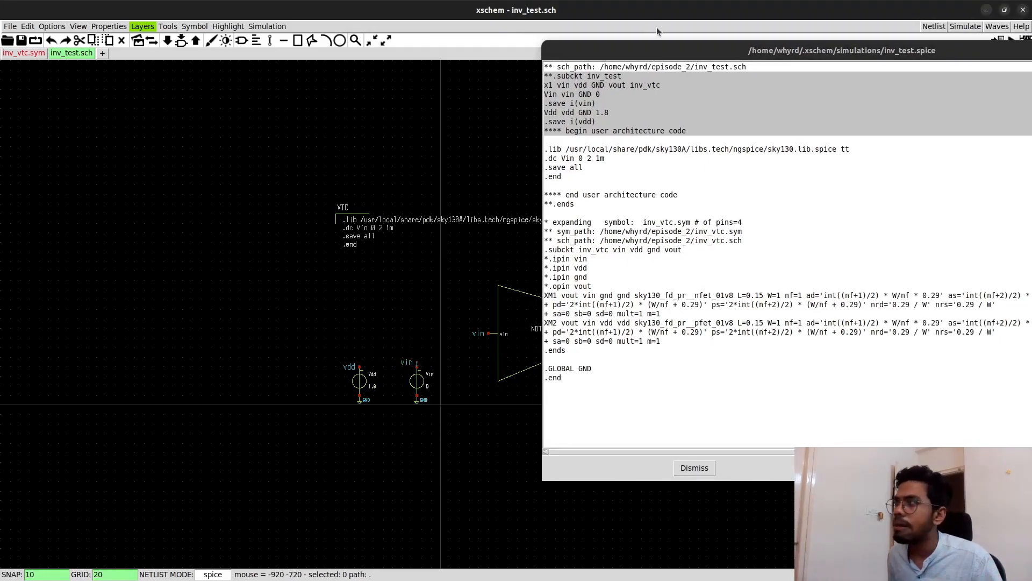
left_click_drag(650, 54, 535, 140)
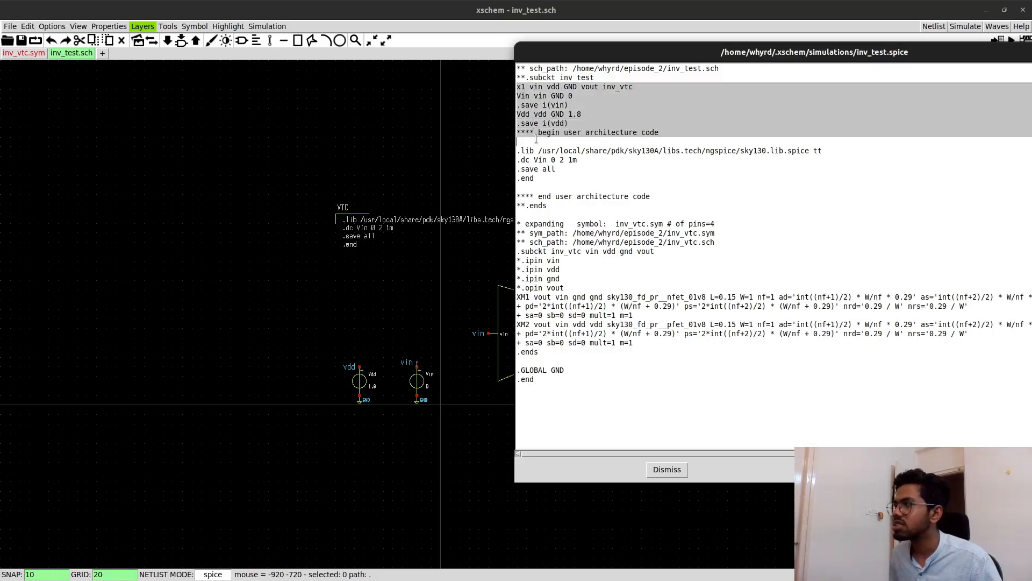
left_click(547, 94)
left_click_drag(535, 53, 614, 96)
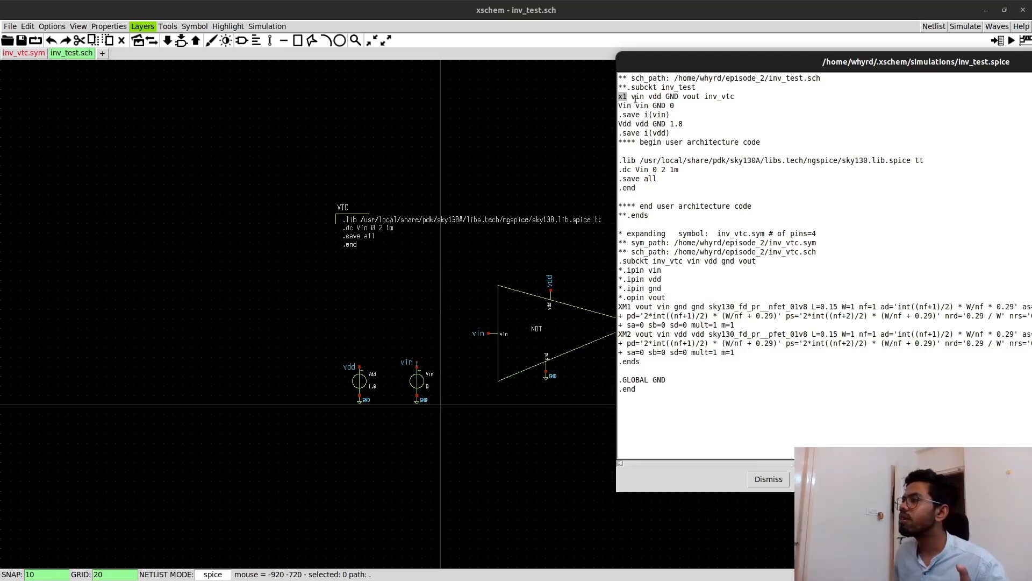
left_click(619, 96)
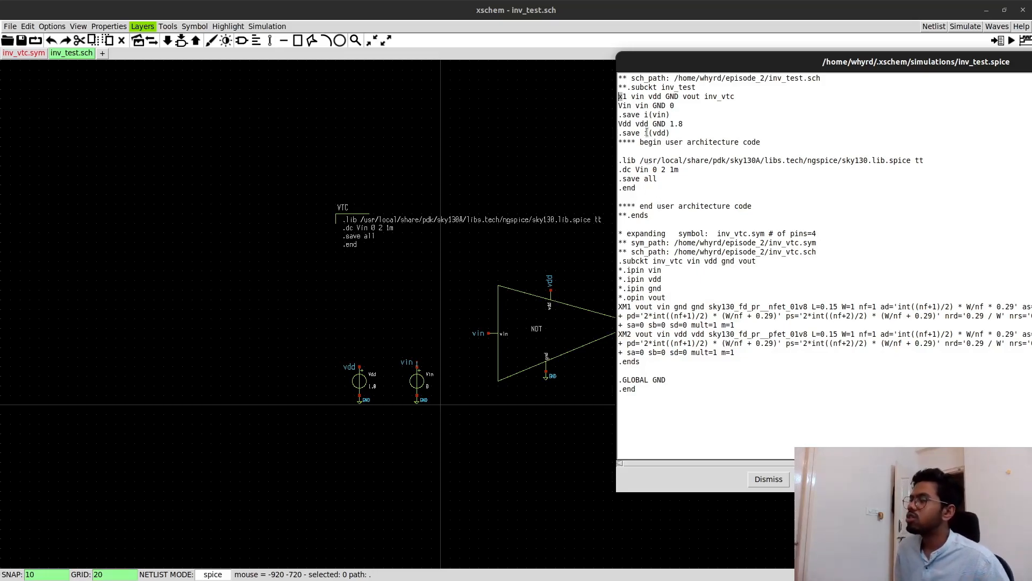
left_click_drag(632, 96, 699, 96)
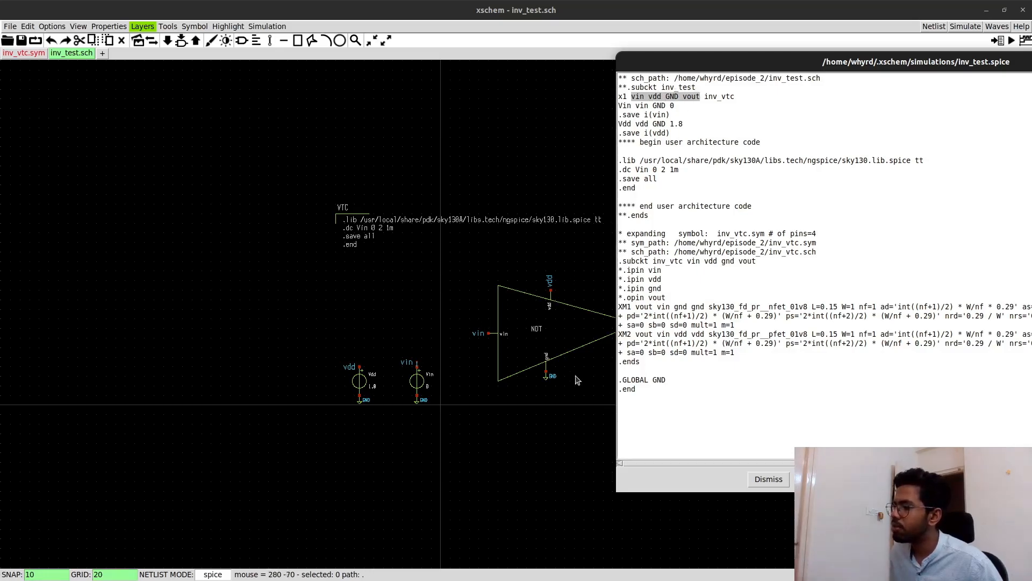
- Compare the inv_vtc subcircuit definition and its pin order with the nodes on the x1 instance line
left_click_drag(679, 70, 814, 101)
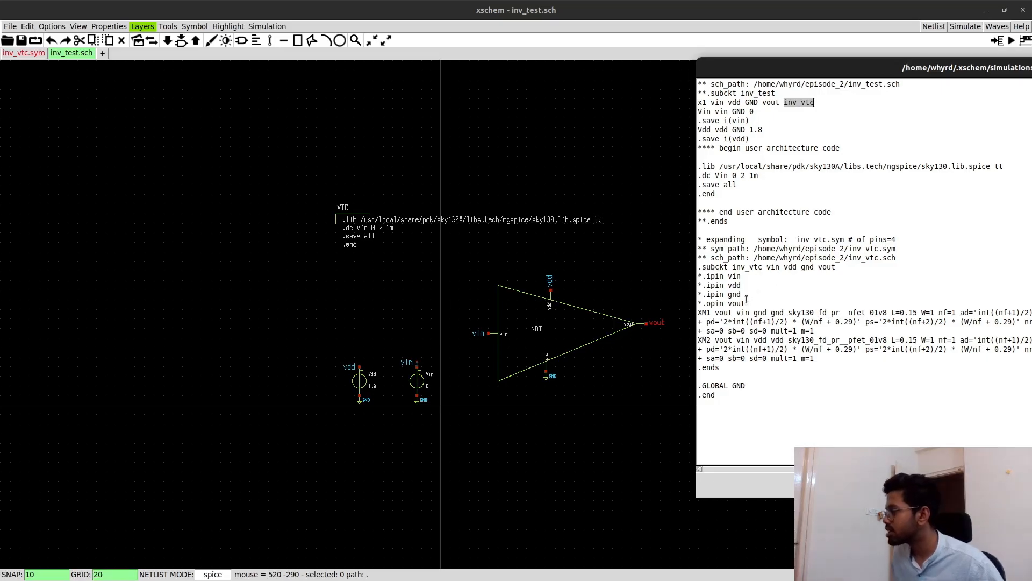
left_click_drag(697, 267, 762, 267)
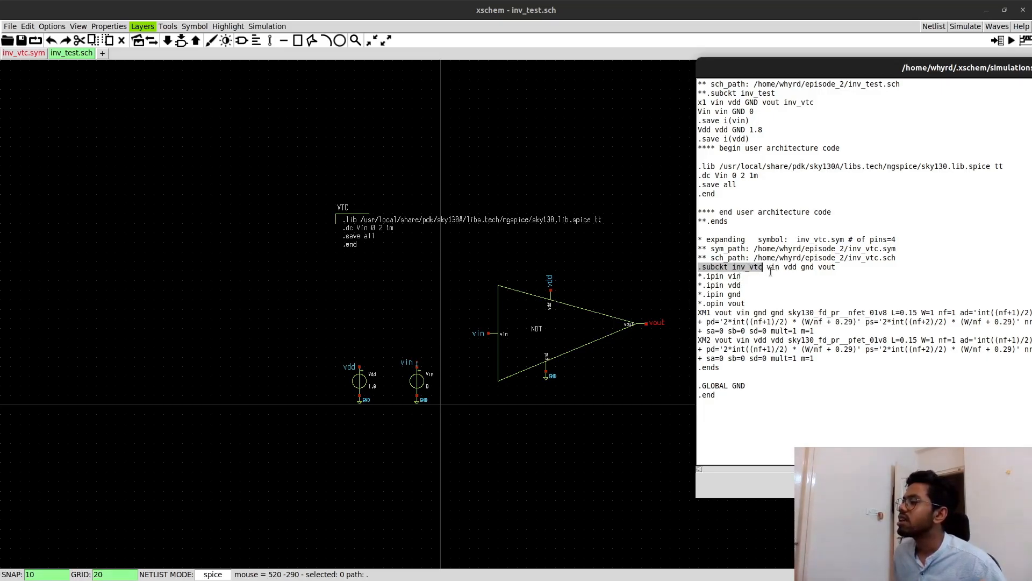
mouse_move(767, 269)
left_mouse_down()
mouse_move(829, 269)
mouse_move(769, 267)
left_mouse_up()
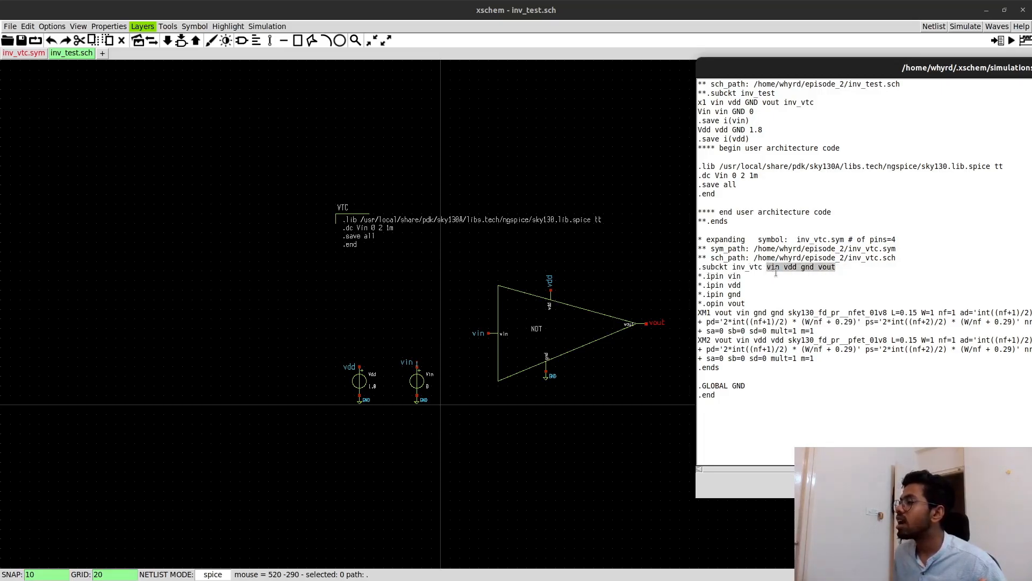
left_click_drag(712, 102, 773, 114)
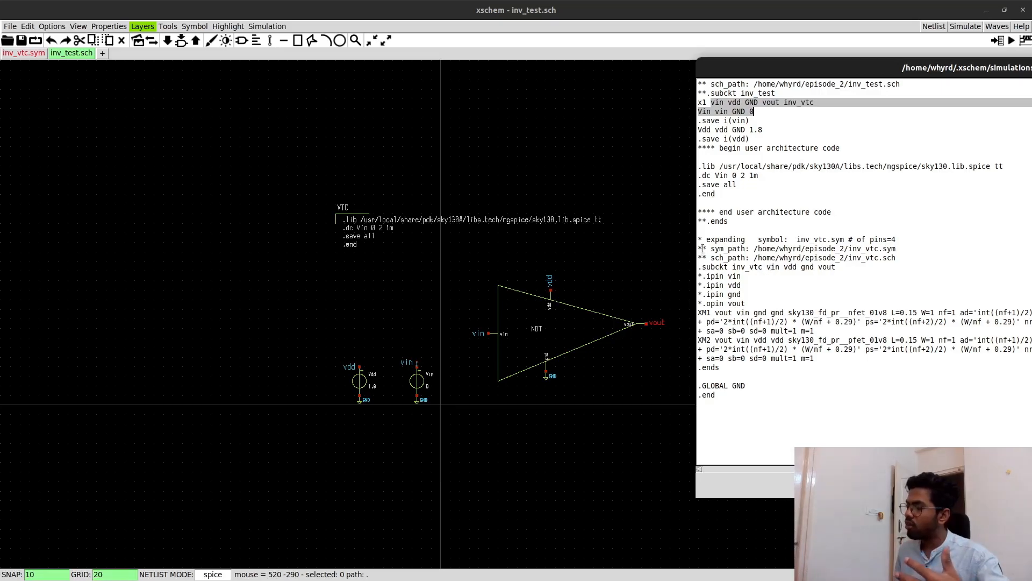
left_click_drag(702, 266, 744, 312)
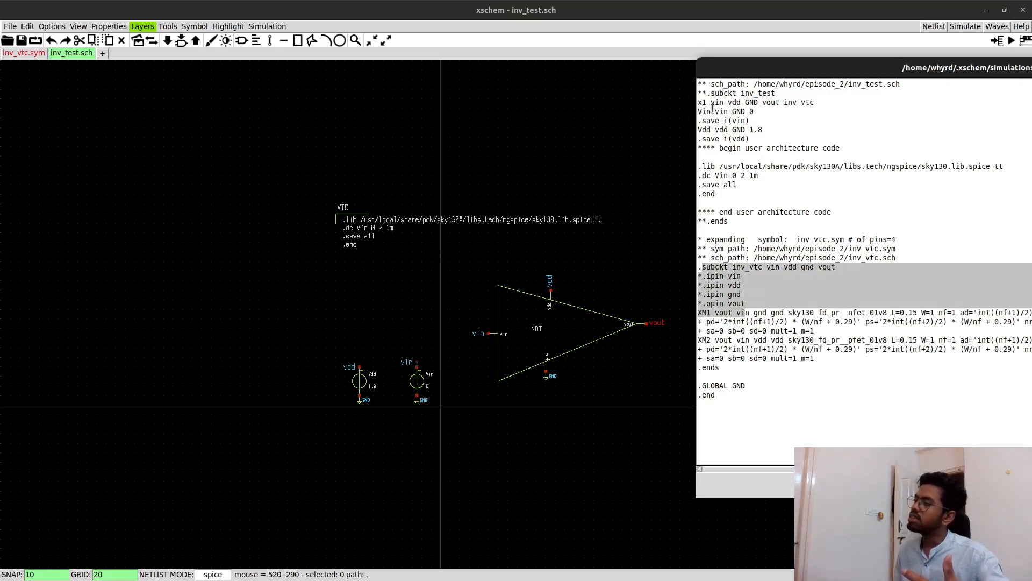
left_click_drag(707, 93, 724, 139)
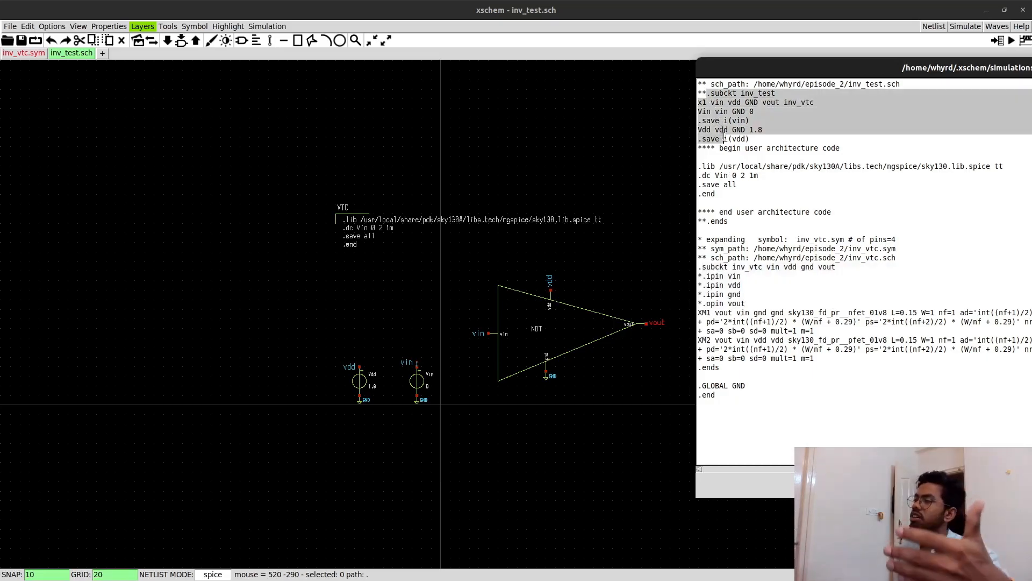
double_click(773, 268)
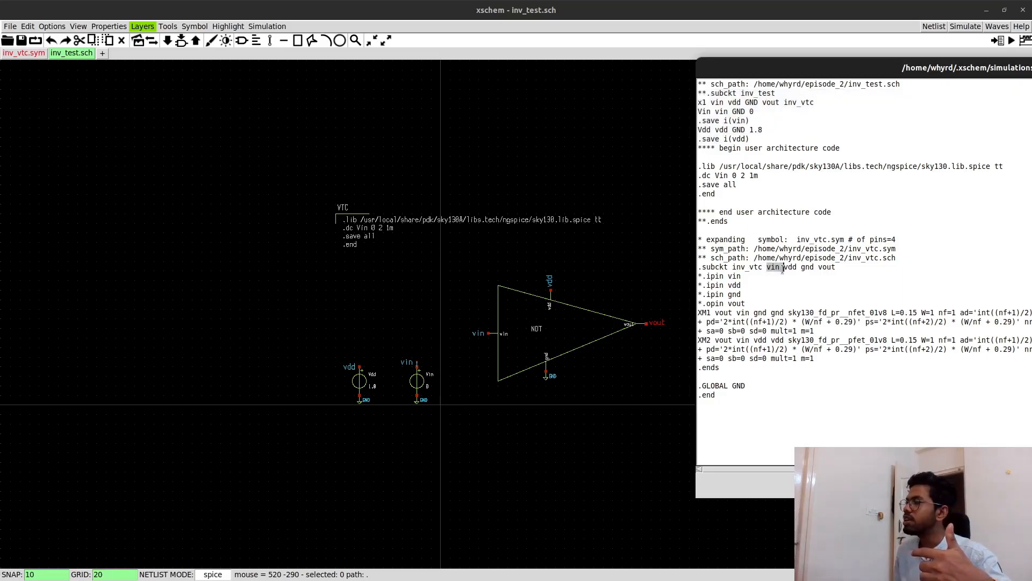
left_click_drag(711, 103, 725, 102)
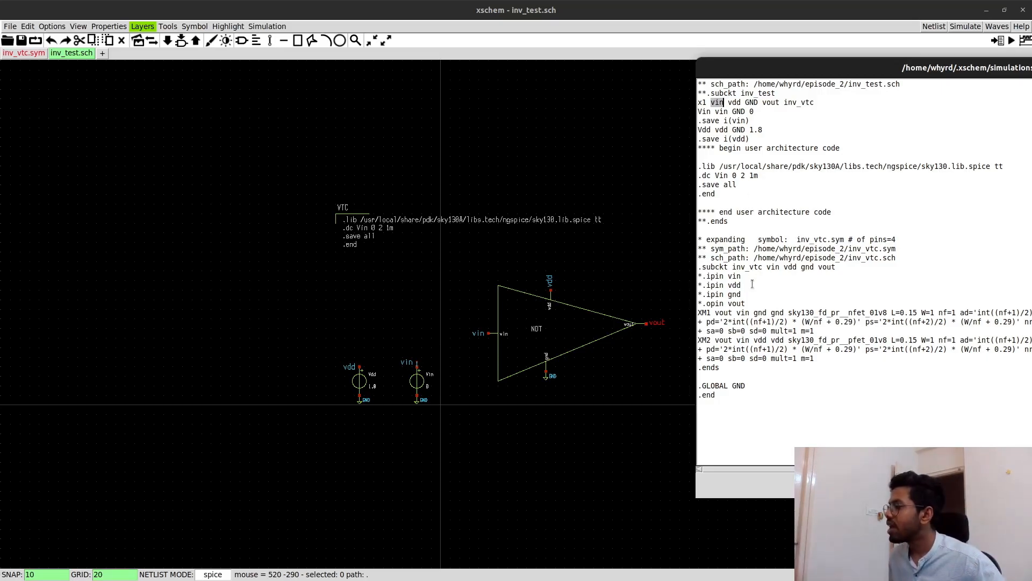
- Review the netlist's pin declarations, the XM1 transistor line, the DC sweep command and the source lines, and close the netlist
left_click_drag(706, 276, 745, 304)
left_click(719, 296)
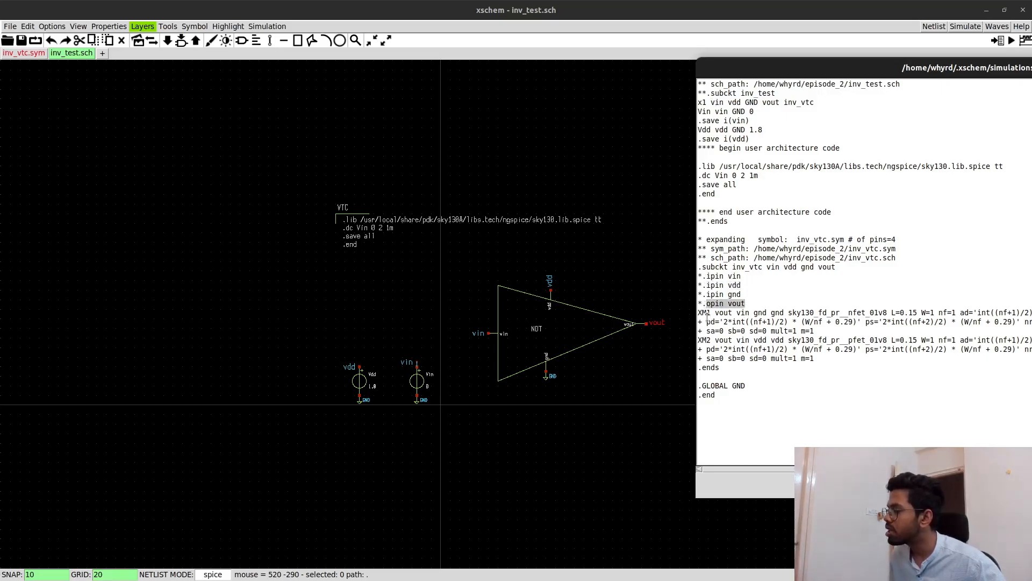
left_click(702, 312)
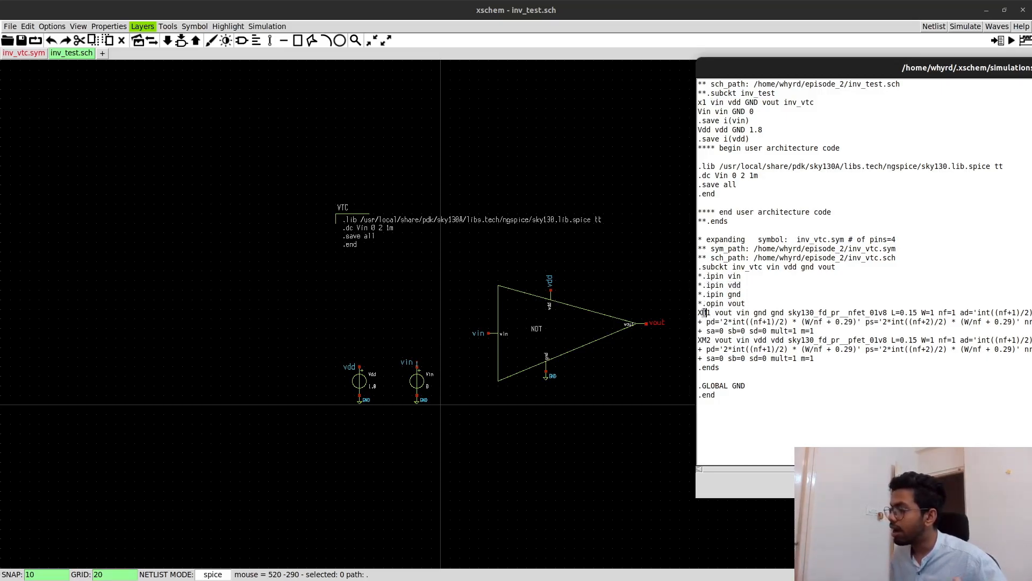
left_click_drag(699, 313, 707, 323)
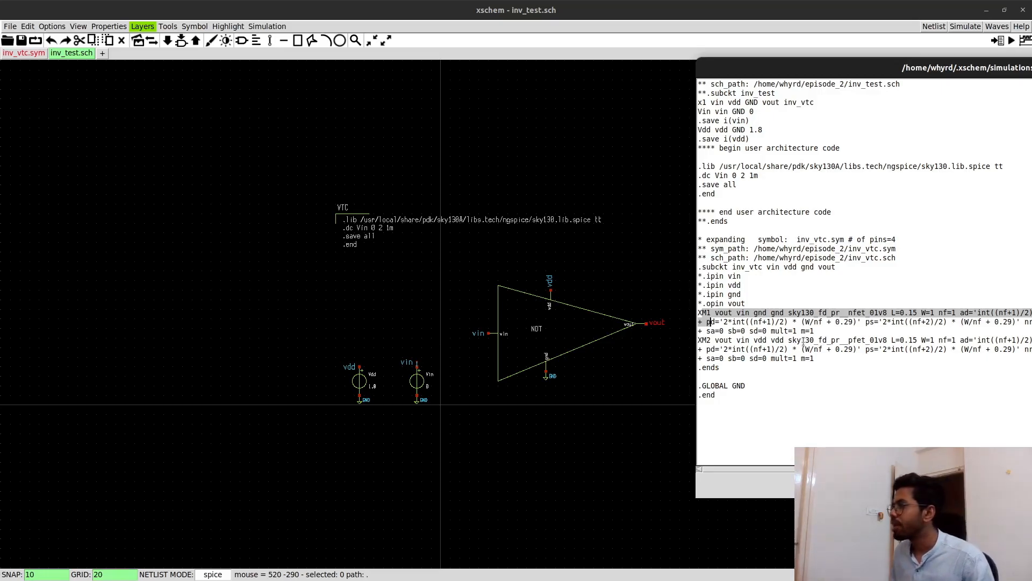
mouse_move(702, 166)
left_mouse_down()
mouse_move(717, 196)
mouse_move(745, 176)
mouse_move(720, 176)
left_mouse_up()
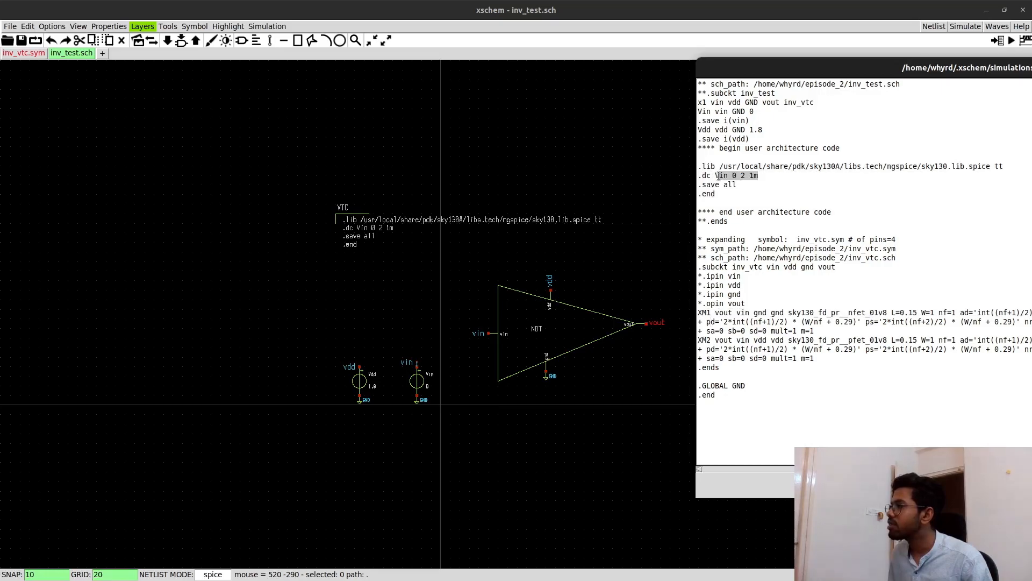
left_click_drag(702, 111, 741, 130)
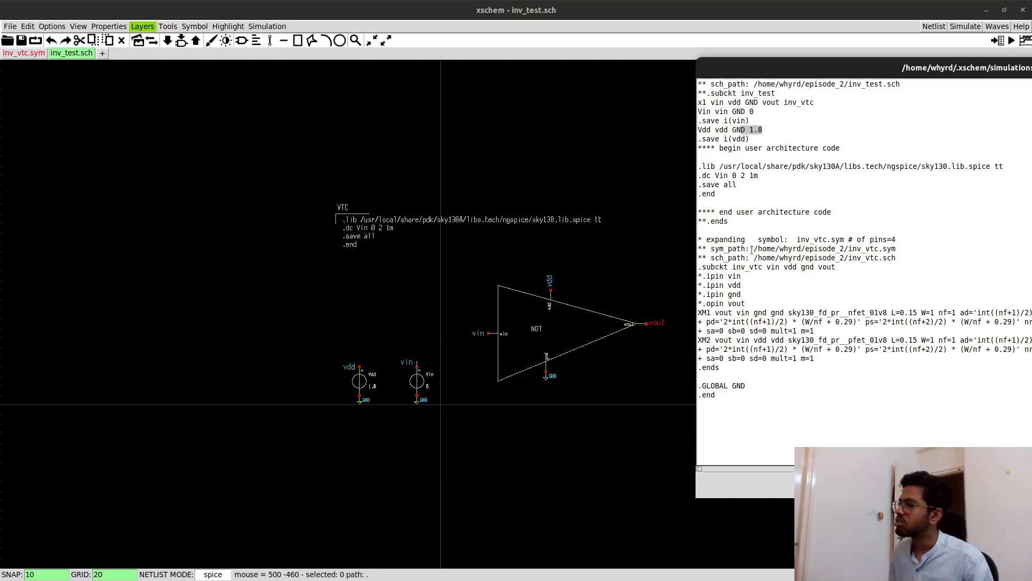
left_click_drag(793, 70, 469, 75)
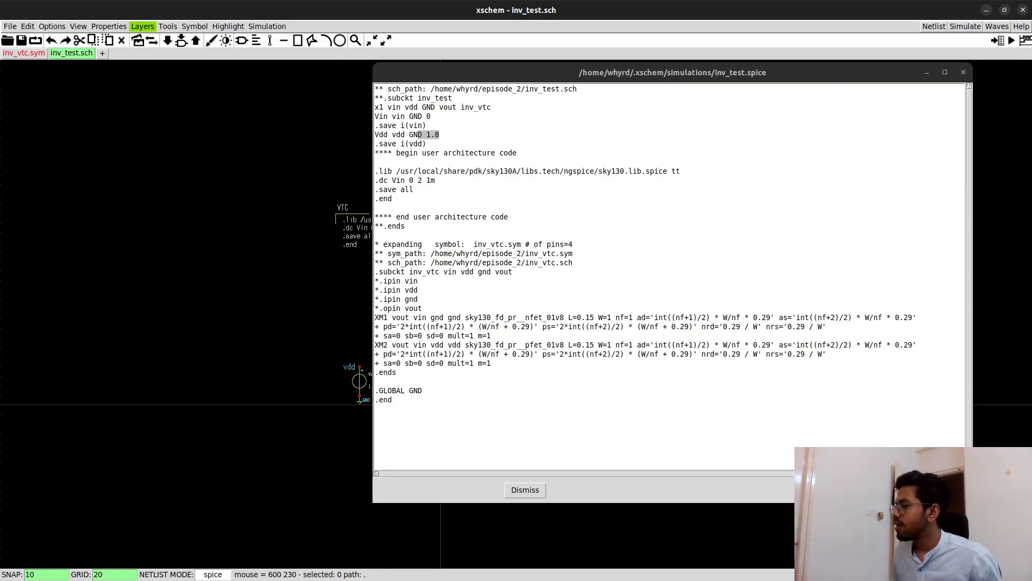
left_click(525, 490)
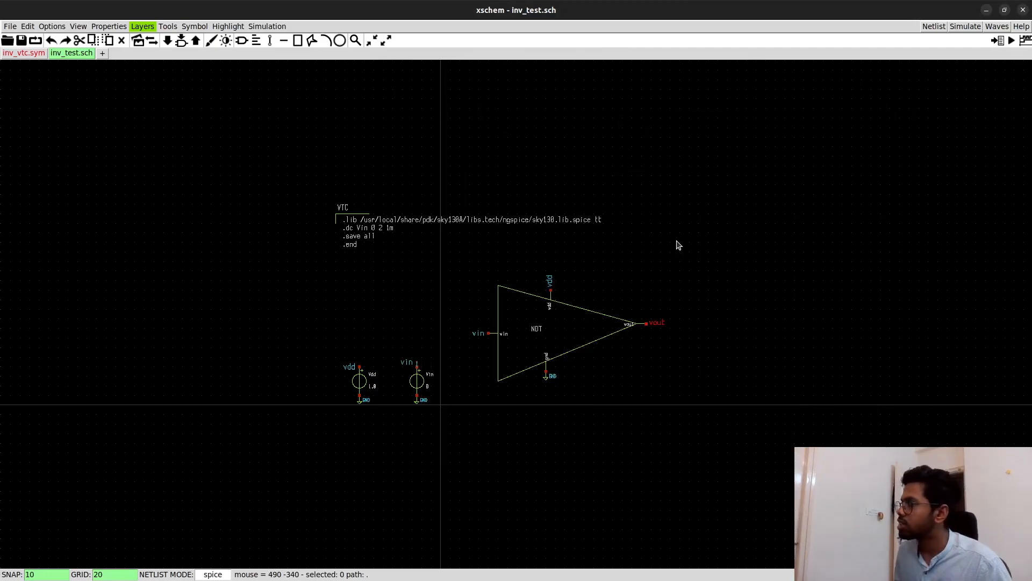
- Run the ngspice simulation of inv_test and list the active vectors with the display command
left_click(965, 27)
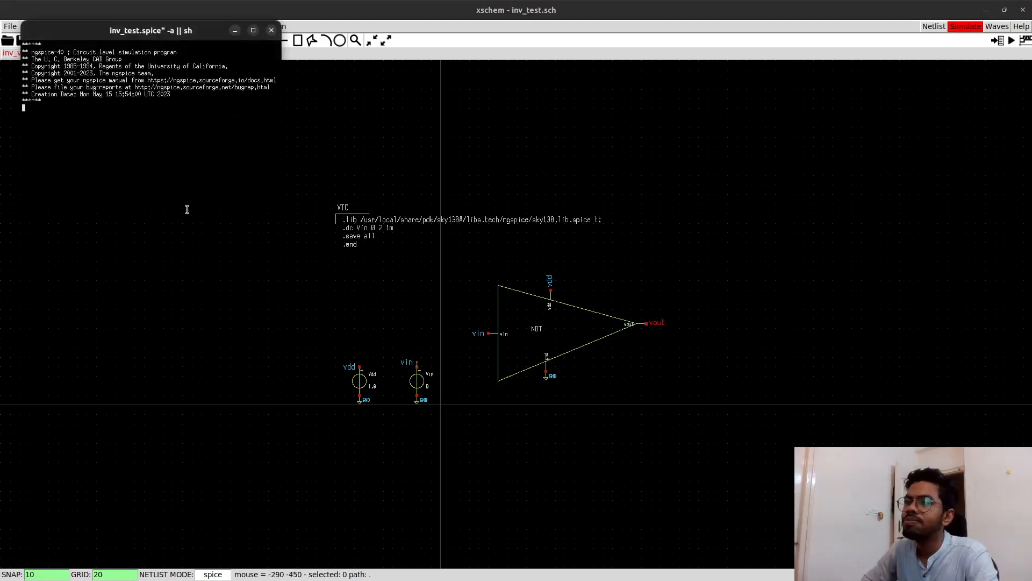
type("display")
key("Return")
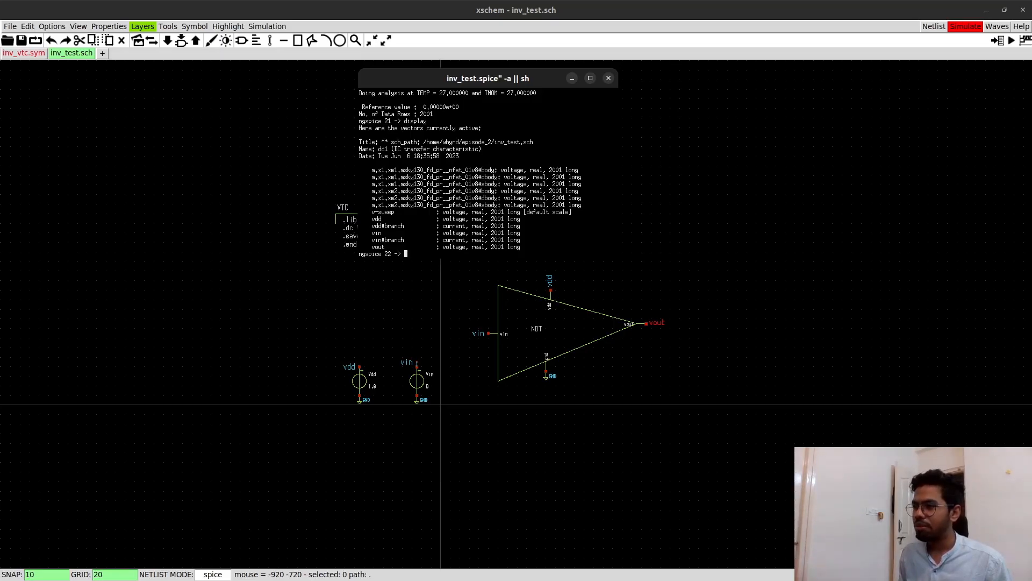
- Plot vin and vout together in ngspice and examine the transfer curve at full-screen size before restoring the plot window
type("plot vin vout")
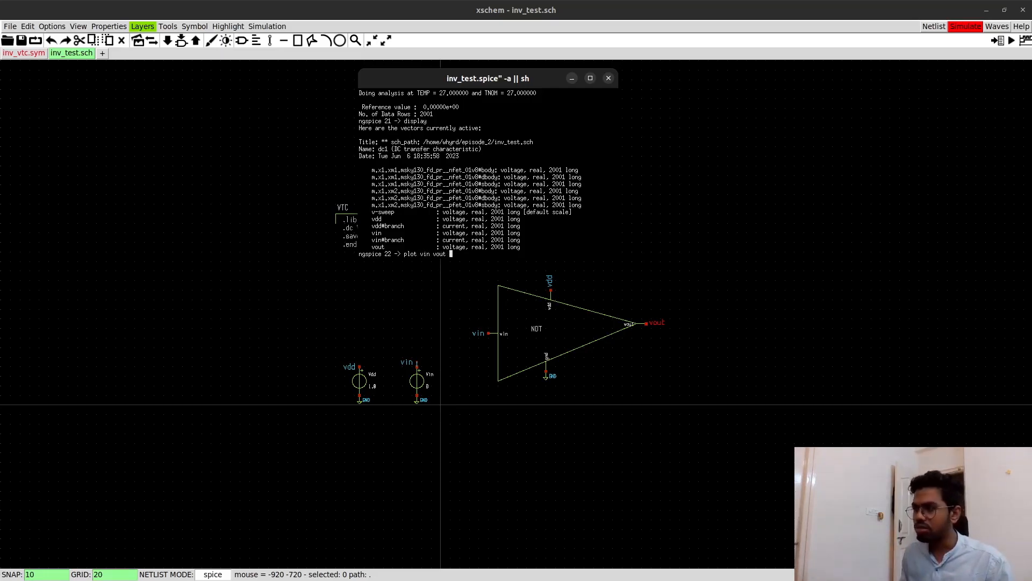
key("Return")
left_click_drag(217, 31, 484, 57)
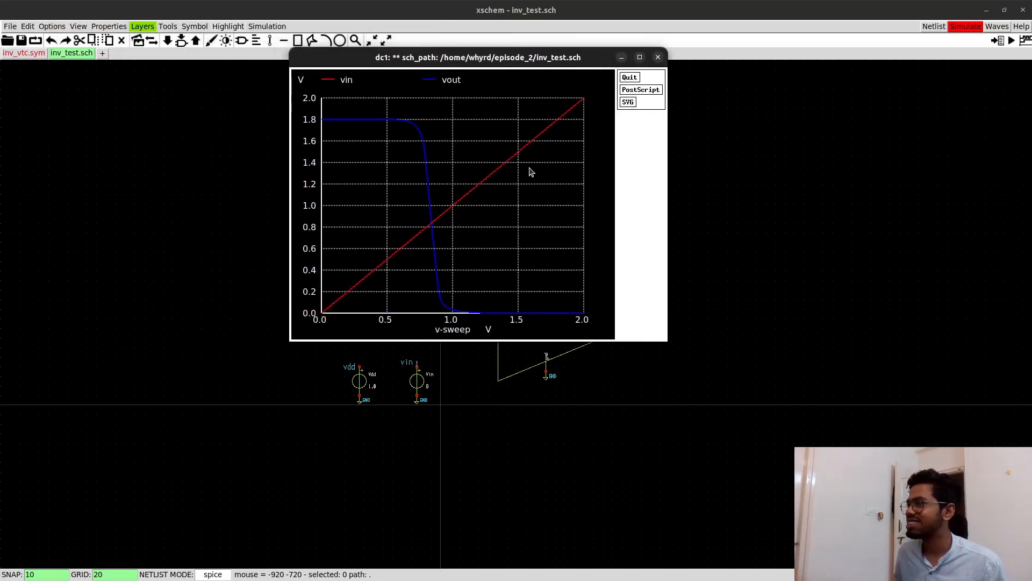
left_click(640, 57)
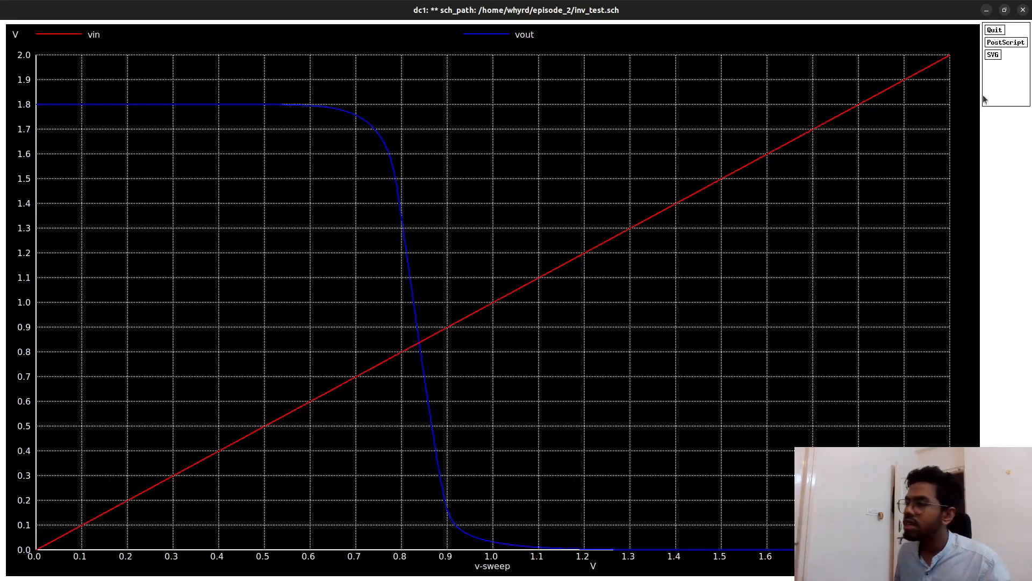
left_click(1004, 9)
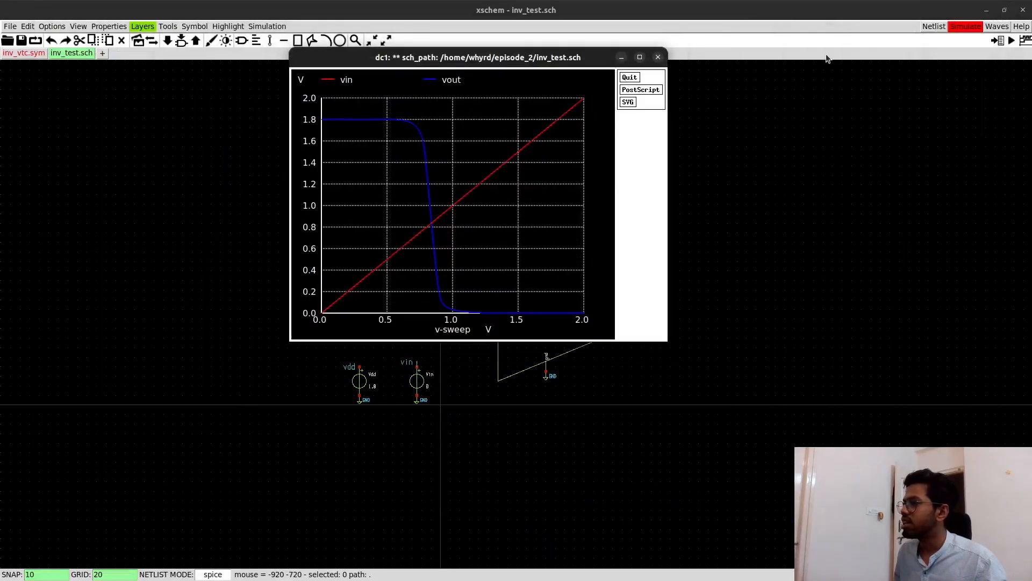
- Set the plot beside the ngspice terminal and measure the switching threshold with "meas dc vm when vin=vout"
left_click_drag(482, 61, 691, 58)
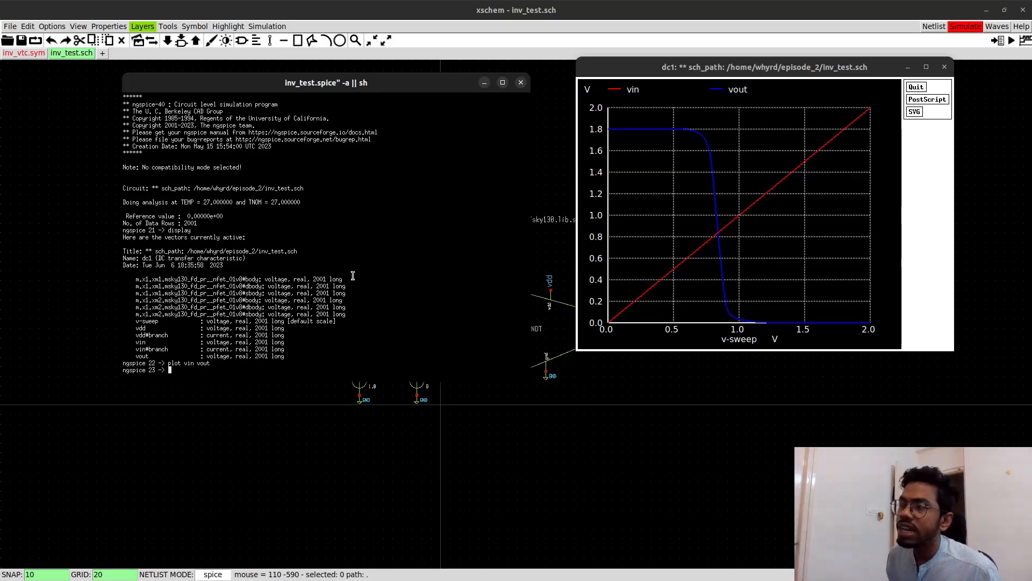
left_click_drag(308, 82, 292, 80)
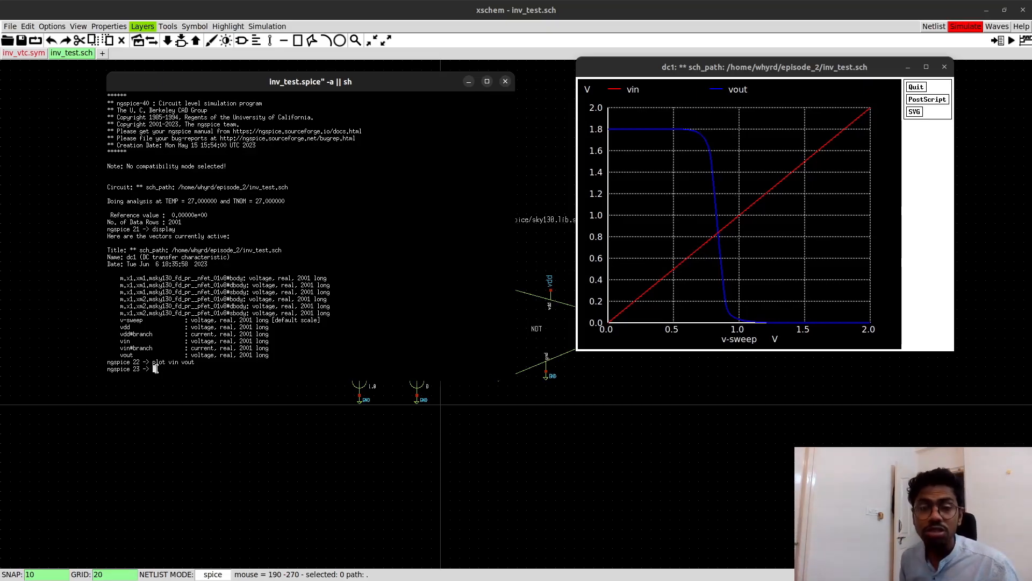
type("meas")
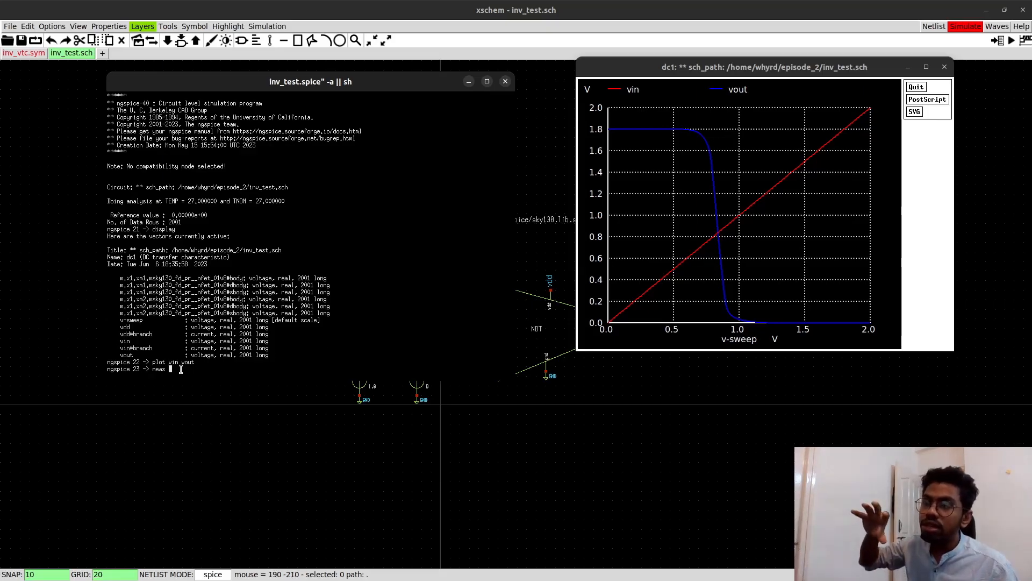
type("dc")
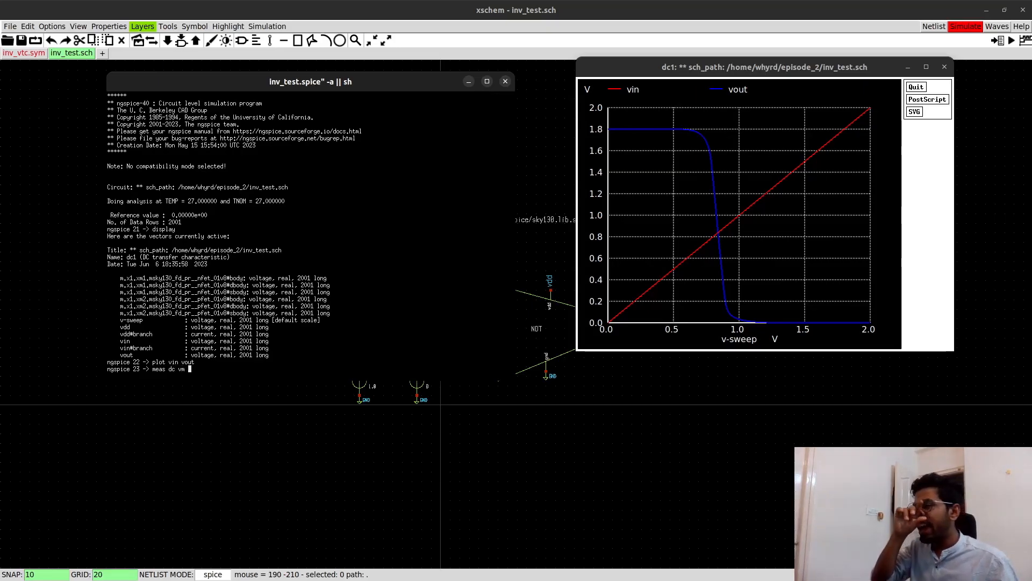
type("vm when ")
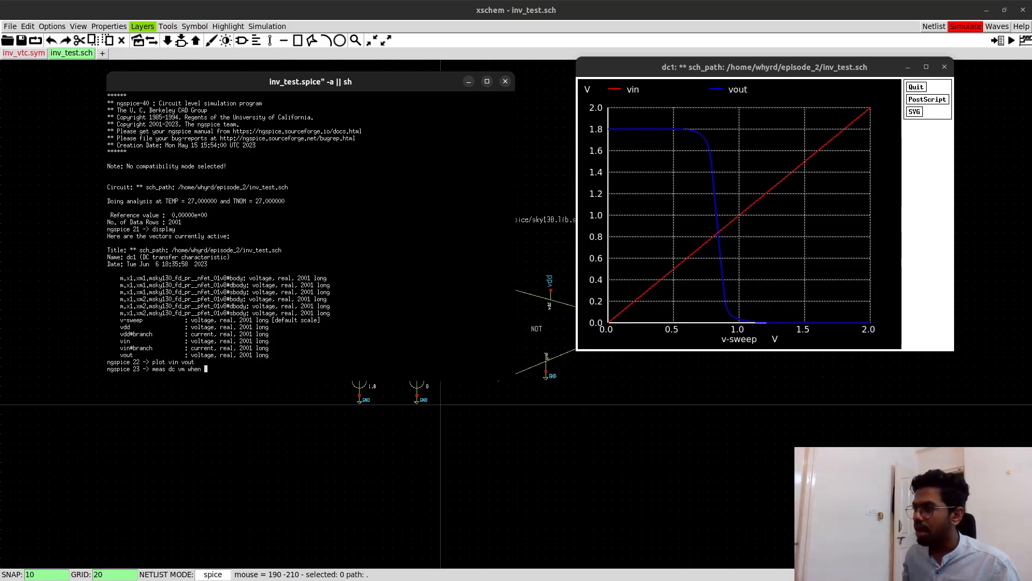
type("vin")
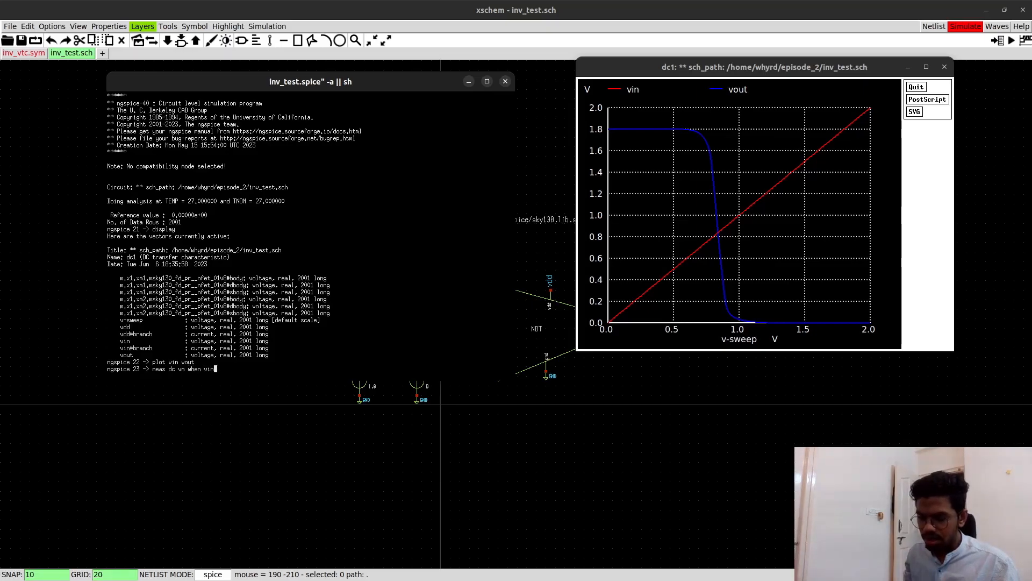
type("=vout")
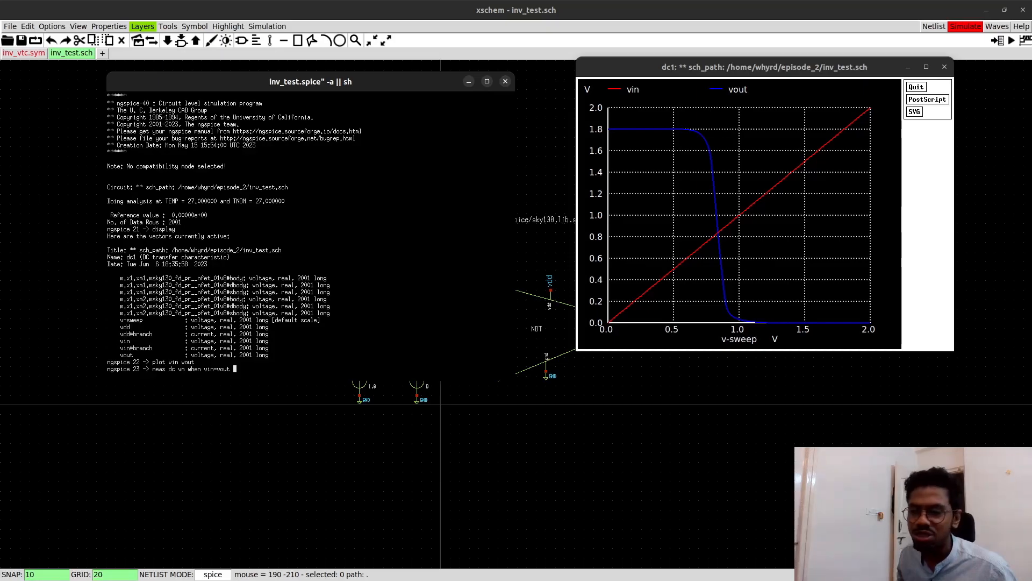
key("Return")
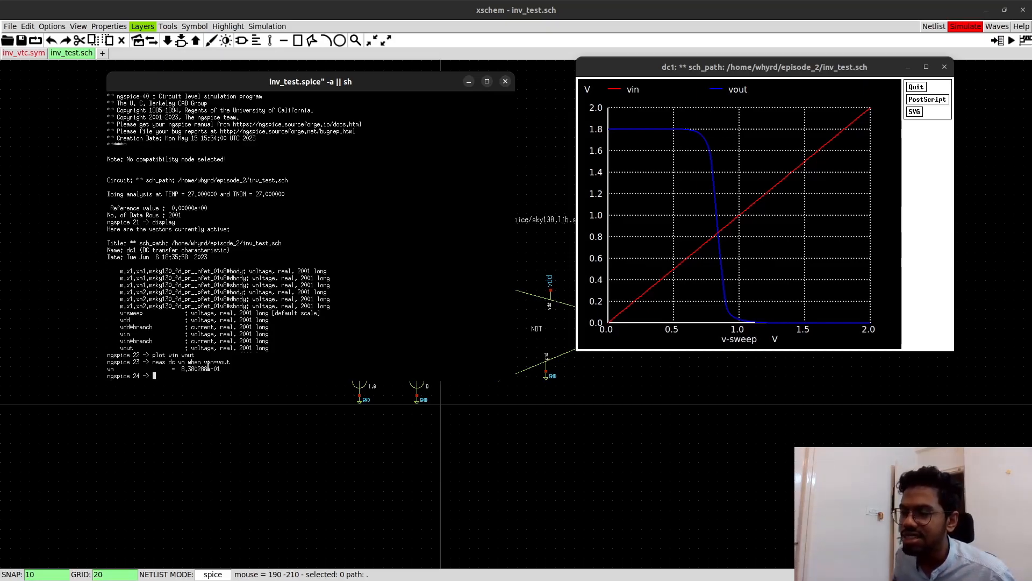
- Mark the measured vm value, inspect a zoomed plot of the vin and vout crossing, and close the zoomed plot
left_click_drag(181, 369, 214, 370)
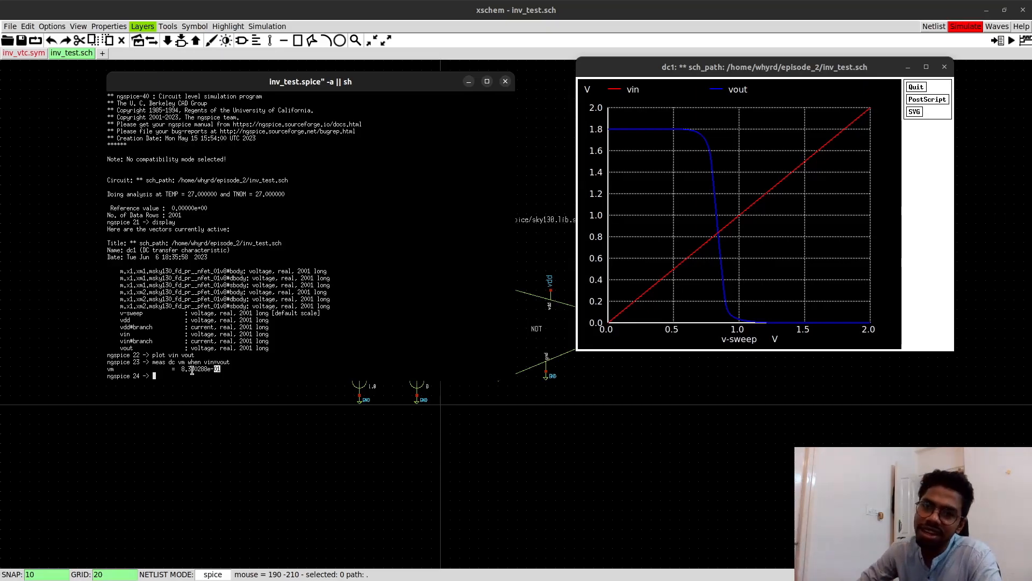
right_click_drag(699, 202, 749, 269)
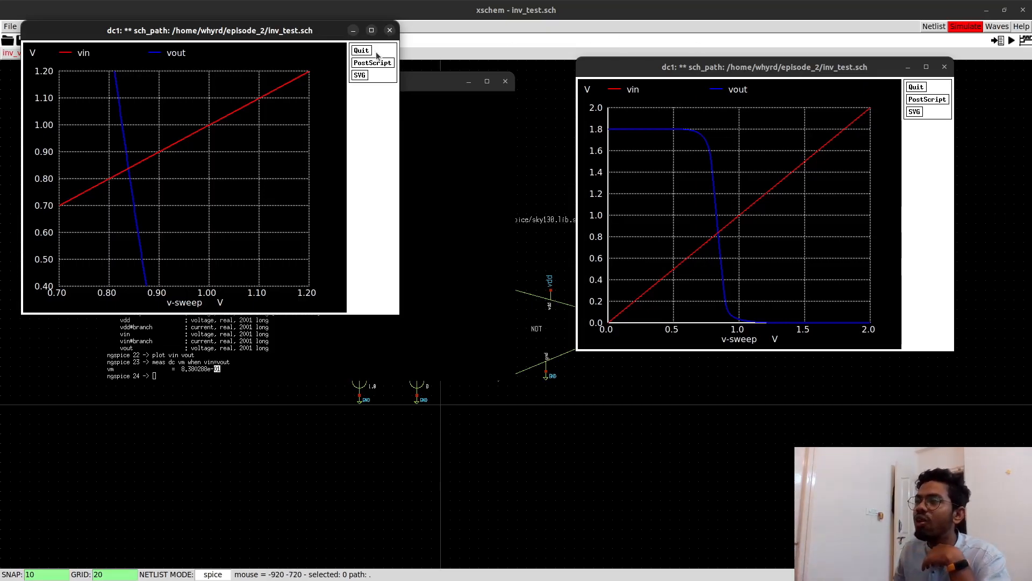
left_click(390, 31)
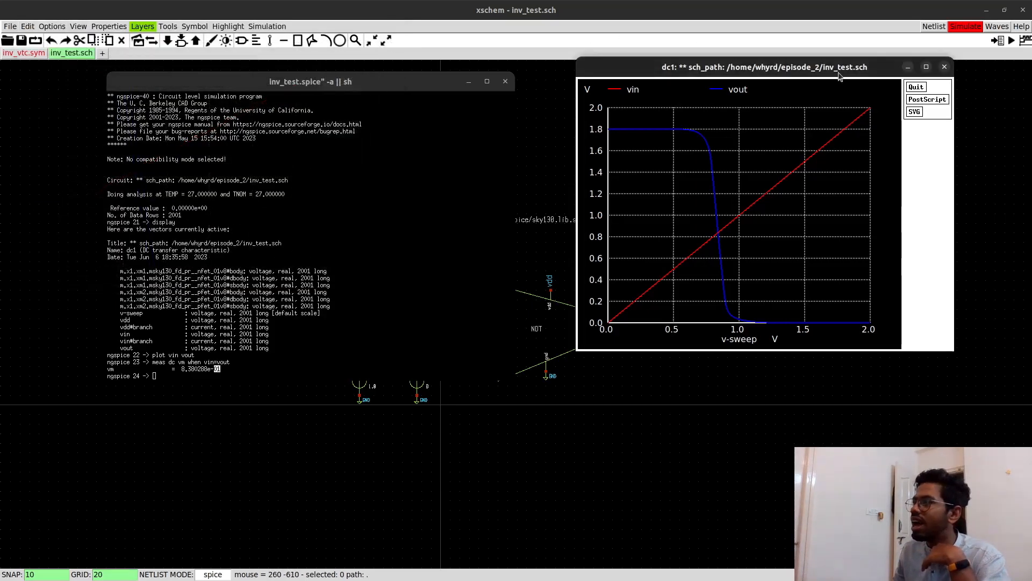
- Close the transfer curve plot and descend into the NOT symbol's inv_vtc schematic
left_click(944, 67)
left_click(622, 311)
left_click(549, 331)
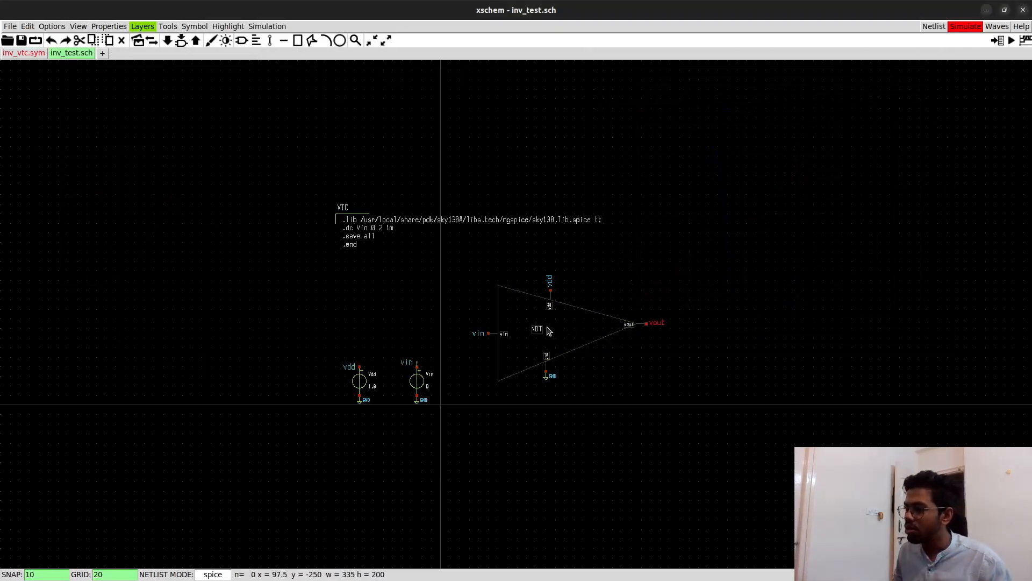
key("e")
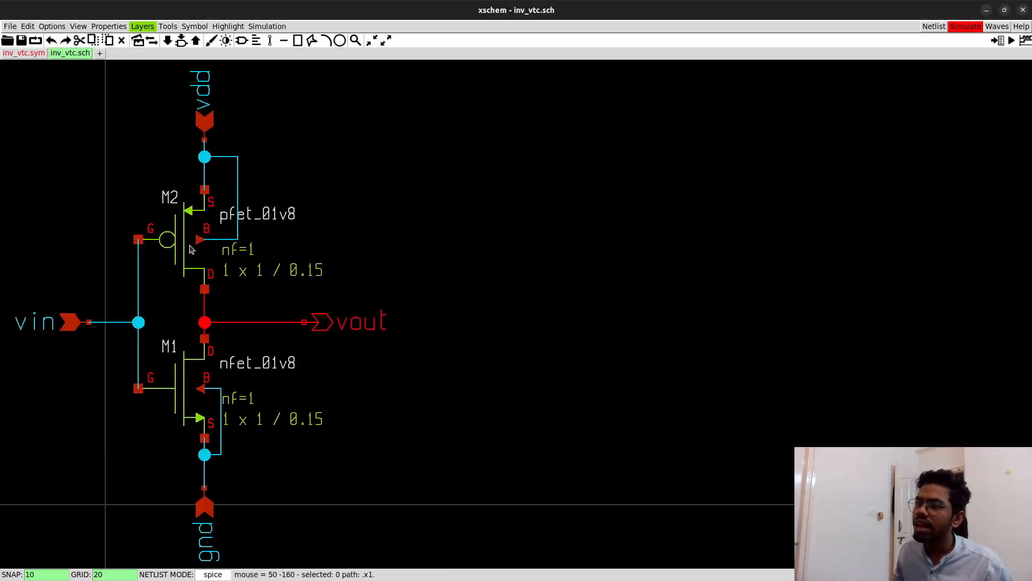
- Check the properties of transistors M2 and M1, including M1's width W, and close them without changes
double_click(189, 264)
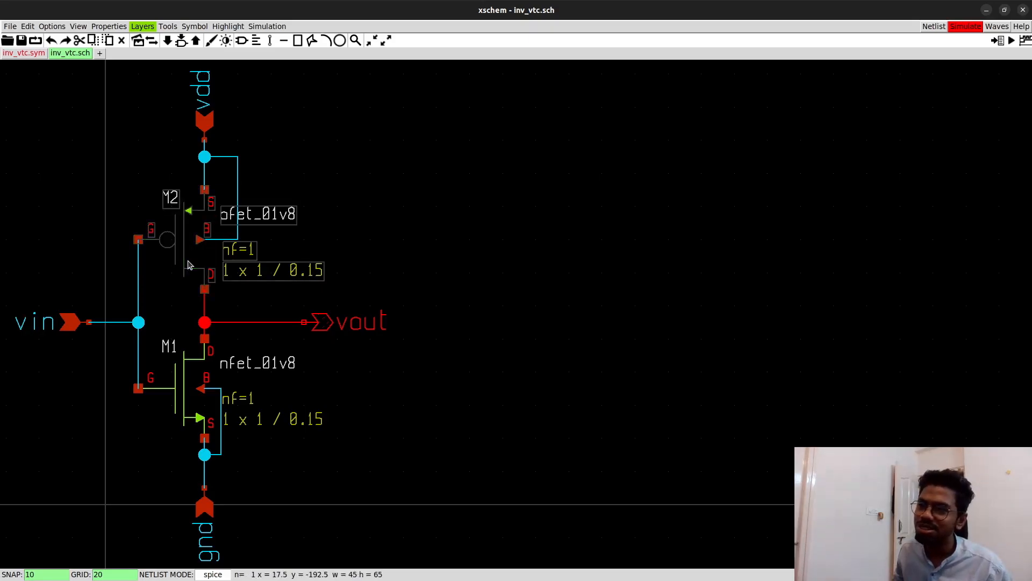
left_click_drag(157, 327, 171, 327)
left_click(499, 251)
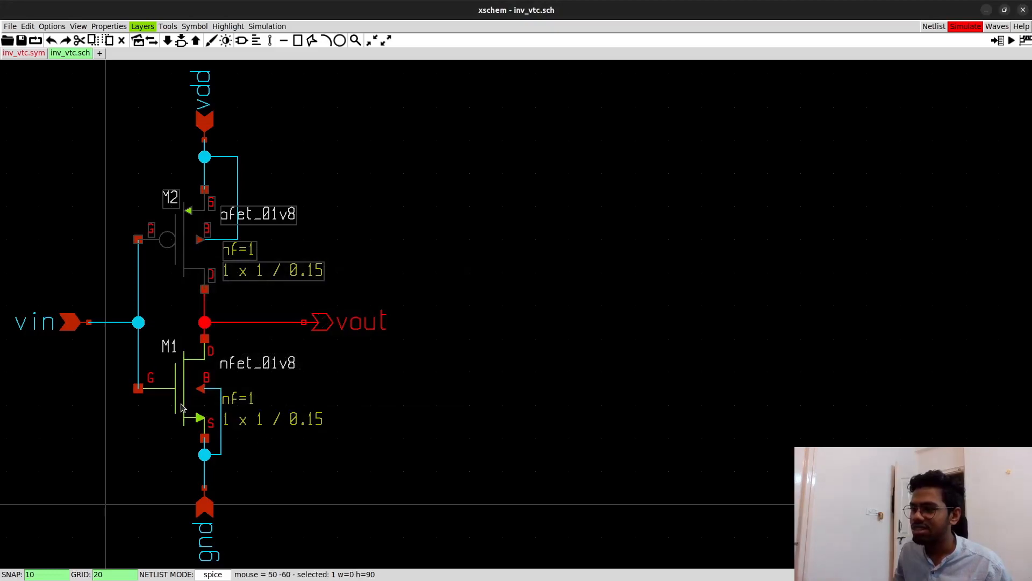
double_click(188, 395)
left_click_drag(178, 461, 121, 465)
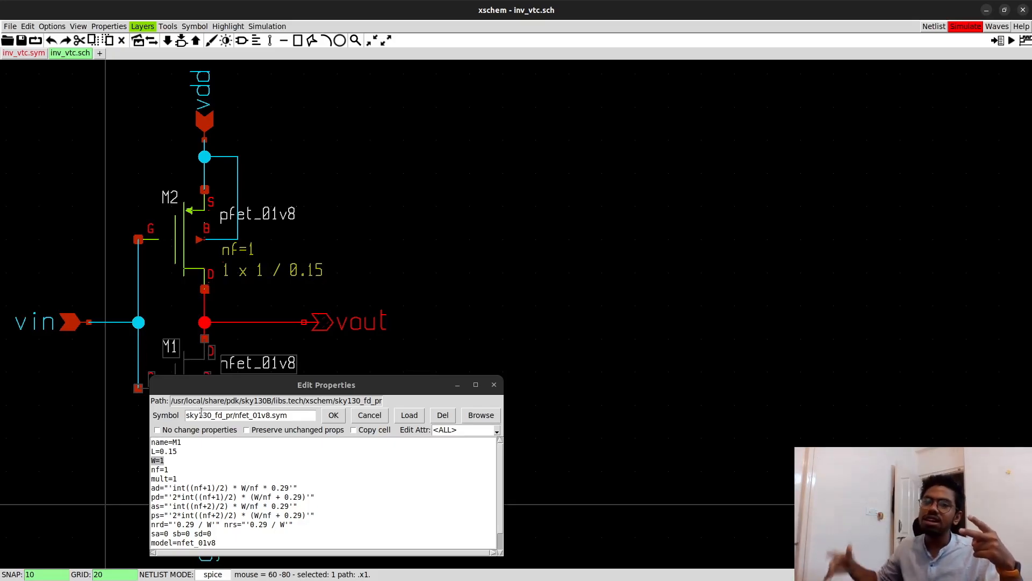
left_click(496, 393)
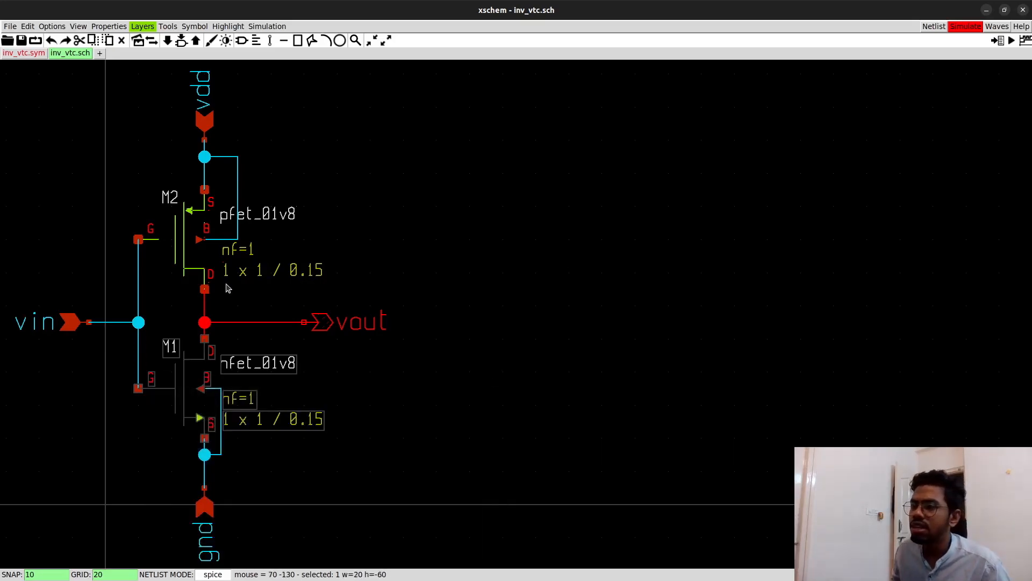
- Set the width W of the pfet M2 to 2, save inv_vtc.sch and return to inv_test.sch
double_click(192, 259)
left_click(179, 323)
type("2")
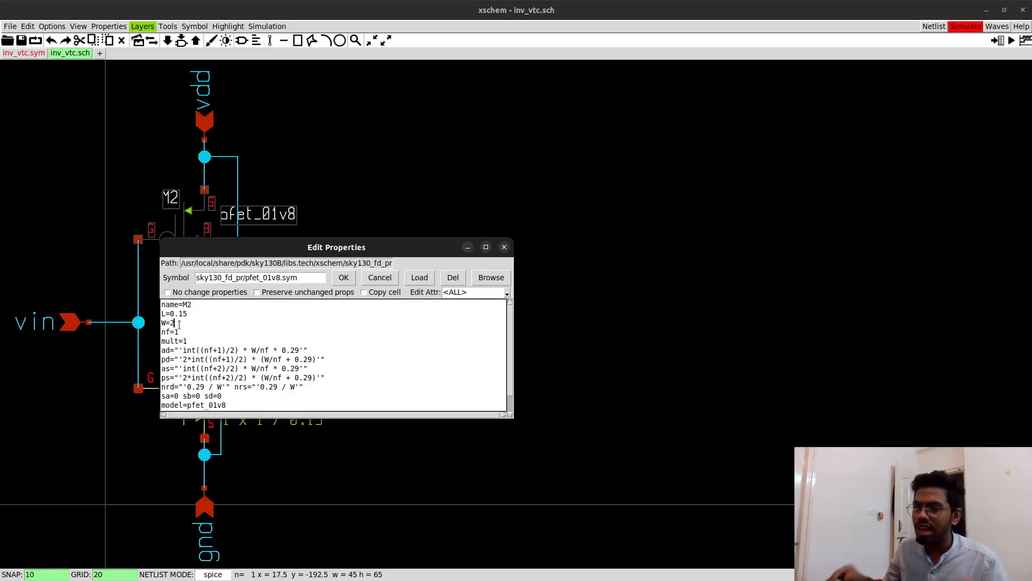
left_click(344, 278)
left_click(22, 41)
key("ctrl+e")
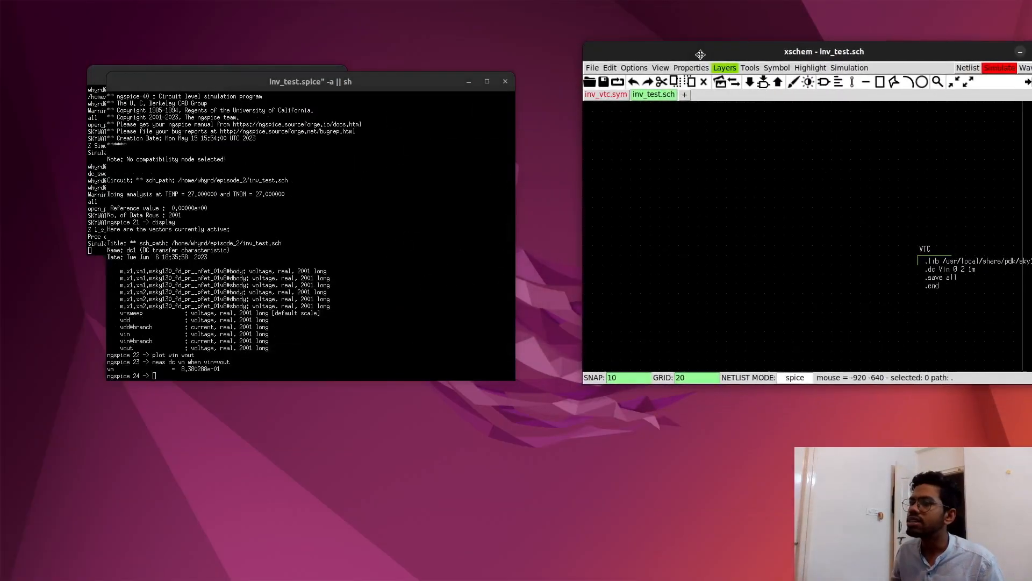
- Review the measured vm value in ngspice, then rearrange the ngspice and inv_test windows with the whole schematic fitted in view
left_click_drag(220, 370, 179, 370)
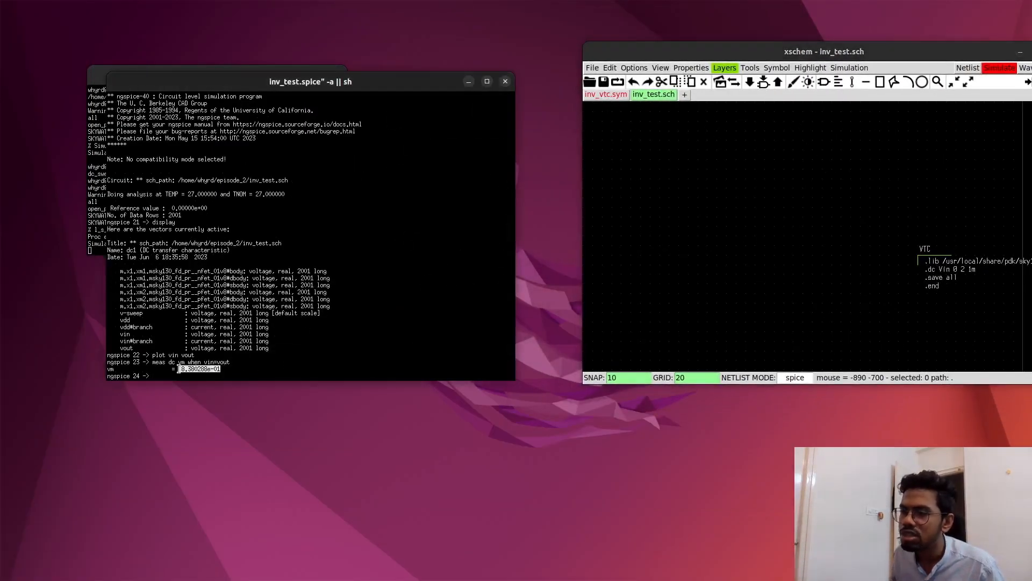
left_click(222, 369)
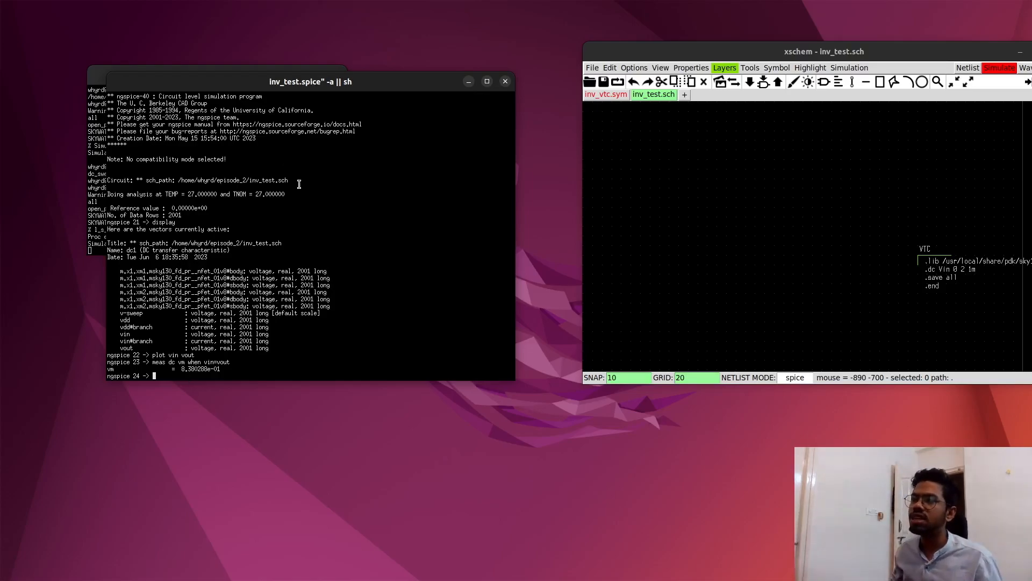
left_click_drag(322, 85, 344, 77)
left_click_drag(660, 52, 277, 56)
key("f")
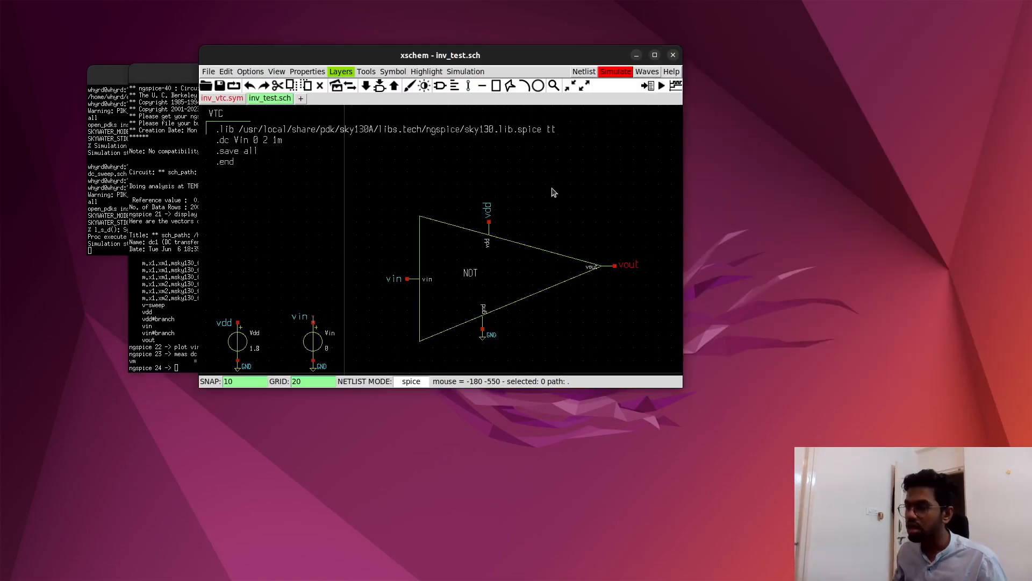
left_click_drag(559, 58, 789, 46)
- Regenerate the inv_test netlist, save it, and generate it again for review
left_click(814, 59)
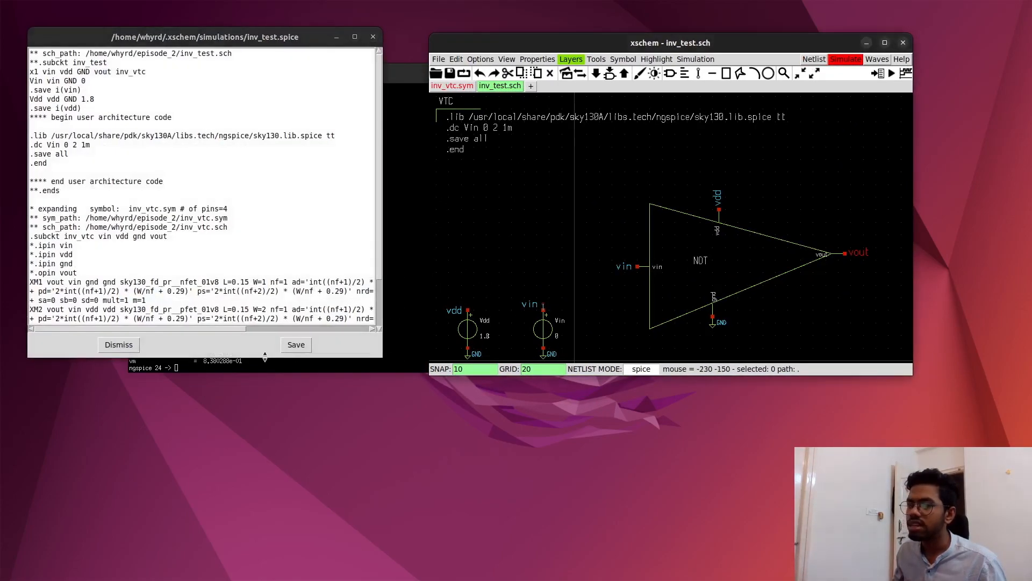
left_click(296, 345)
left_click(817, 64)
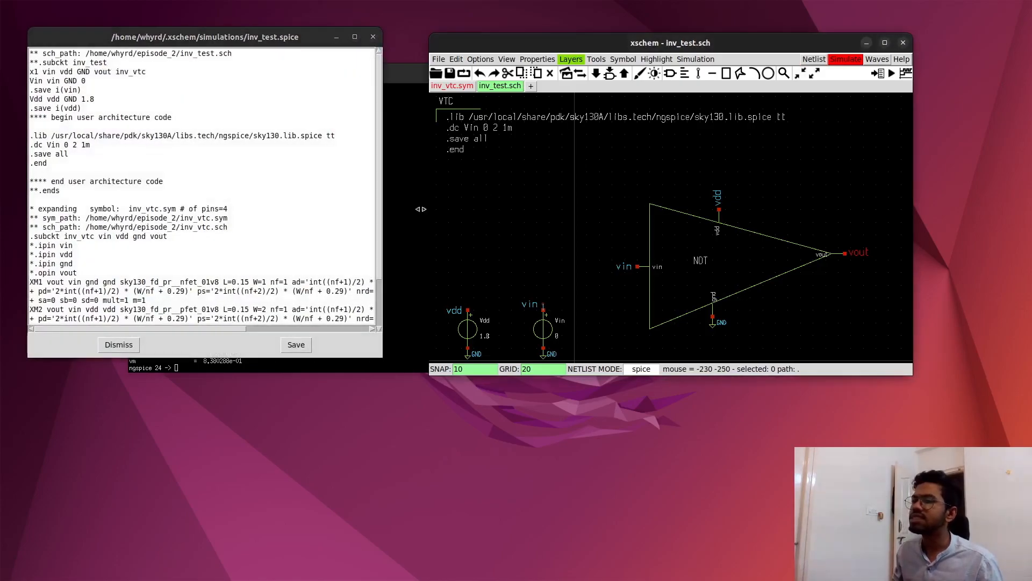
- Review the model names and W values on the netlist's XM1 and XM2 lines, and save and close the netlist
scroll(210, 236, "down", 1)
scroll(154, 216, "up", 1)
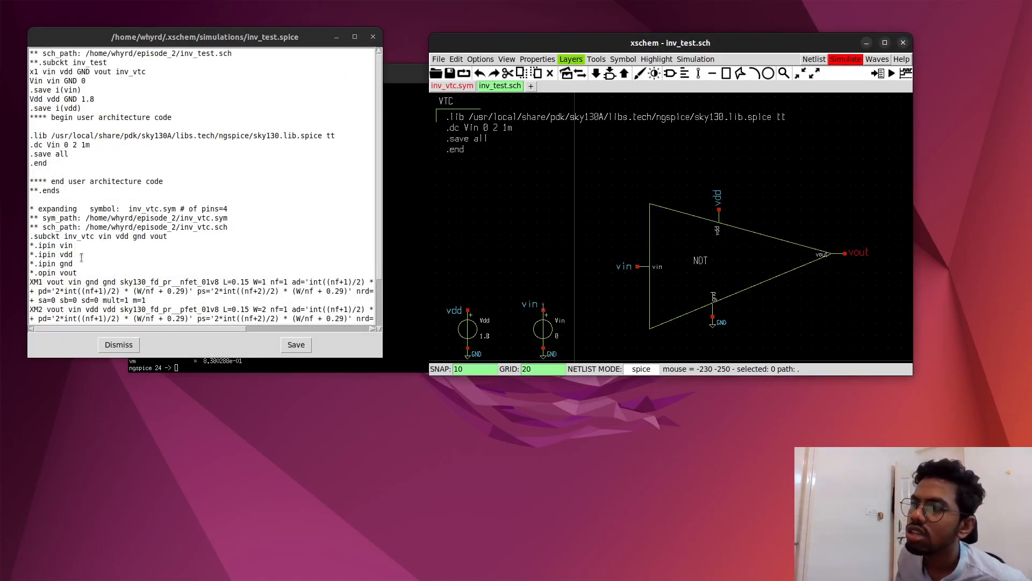
scroll(129, 245, "down", 2)
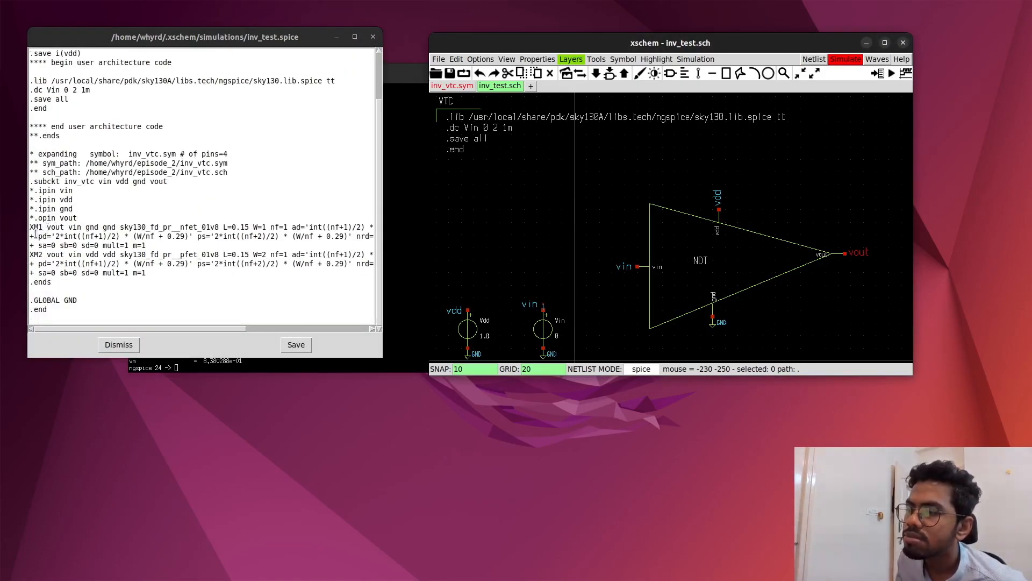
left_click_drag(35, 229, 43, 227)
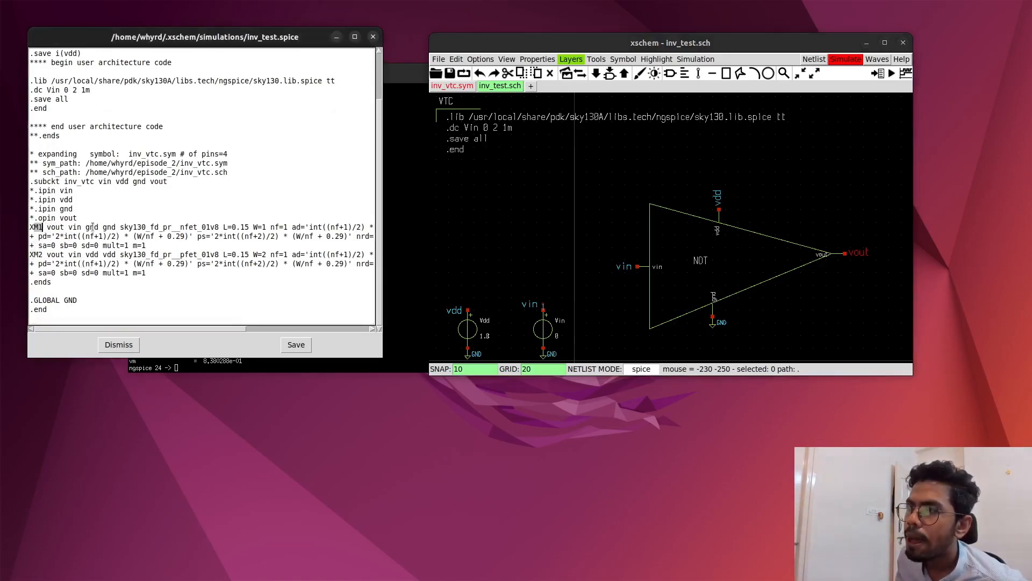
left_click_drag(144, 228, 267, 228)
left_click(43, 257)
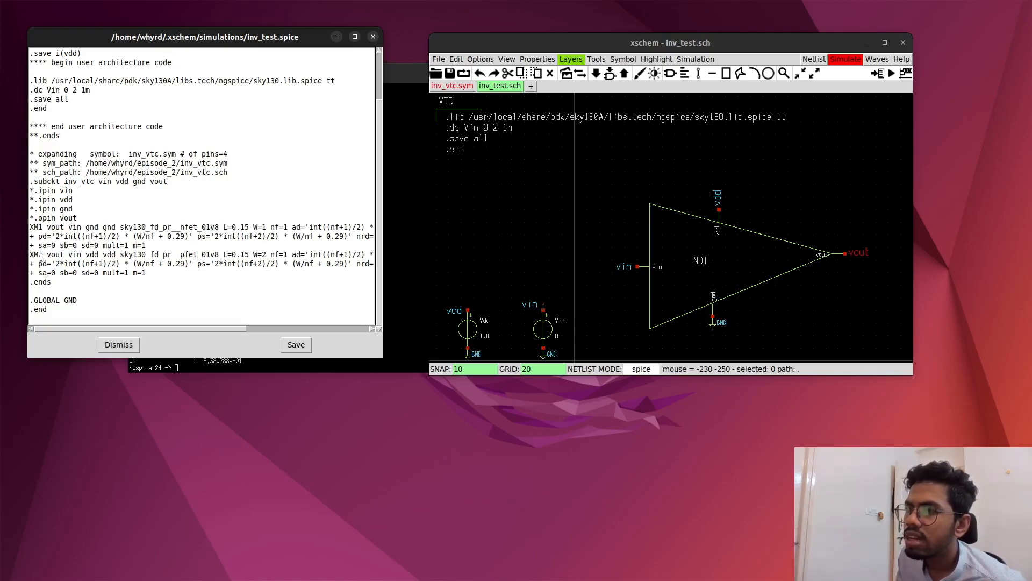
left_click_drag(180, 255, 267, 254)
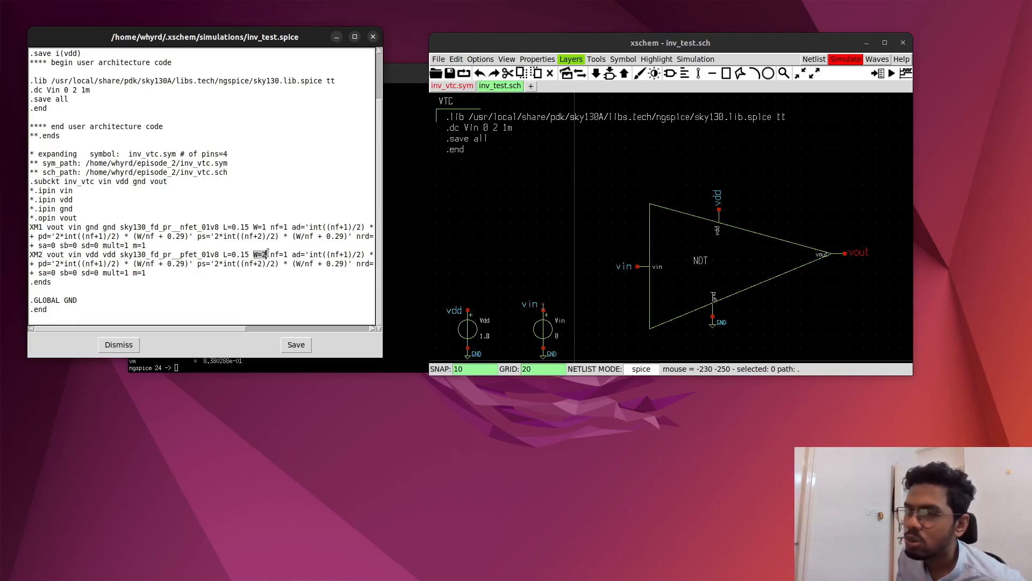
left_click(296, 343)
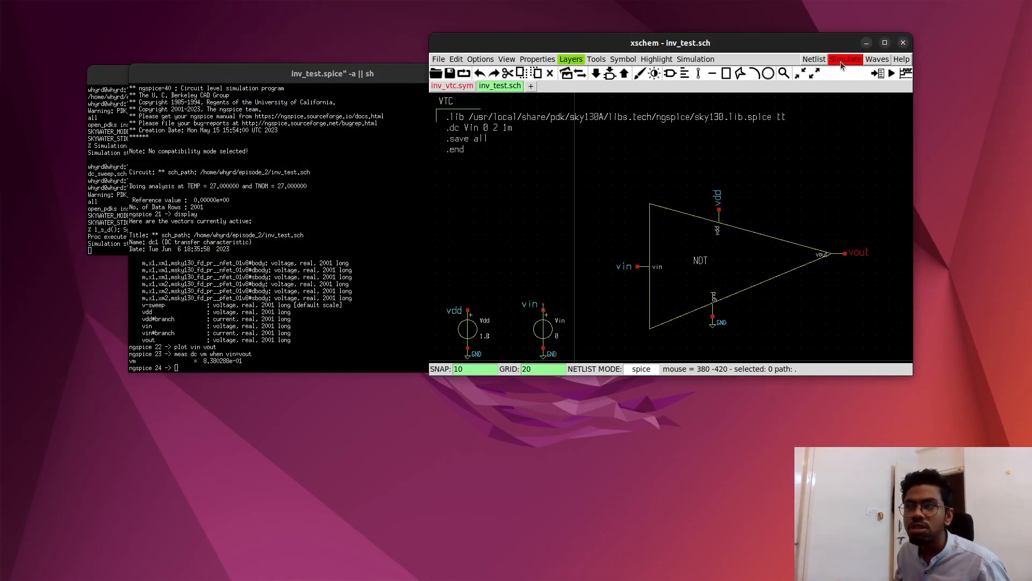
- Highlight the earlier vm result in ngspice, minimize the episode_2 terminal, and move the ngspice window away from the inverter symbol
left_click(254, 343)
double_click(254, 343)
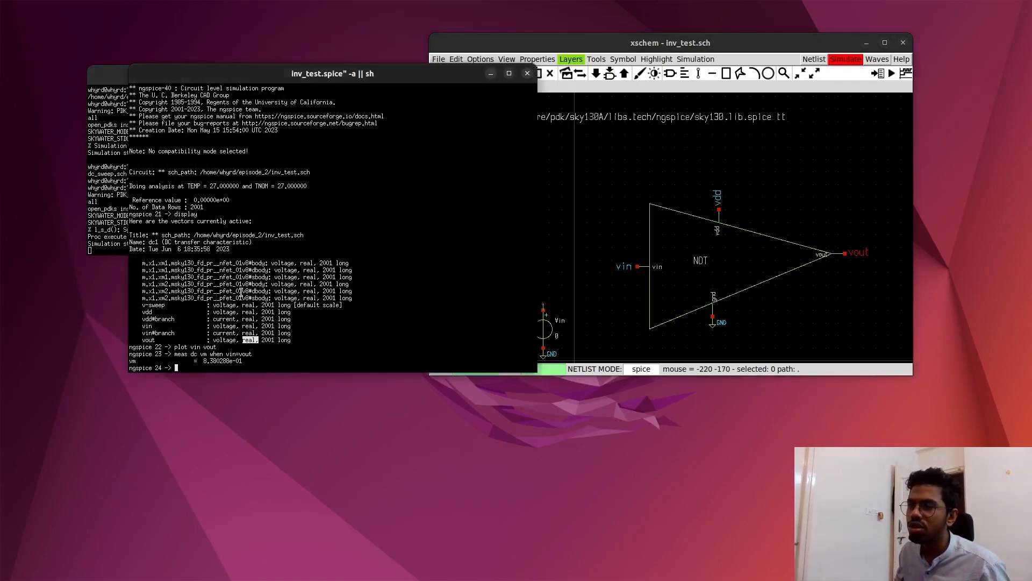
left_click(258, 304)
left_click_drag(395, 79, 605, 98)
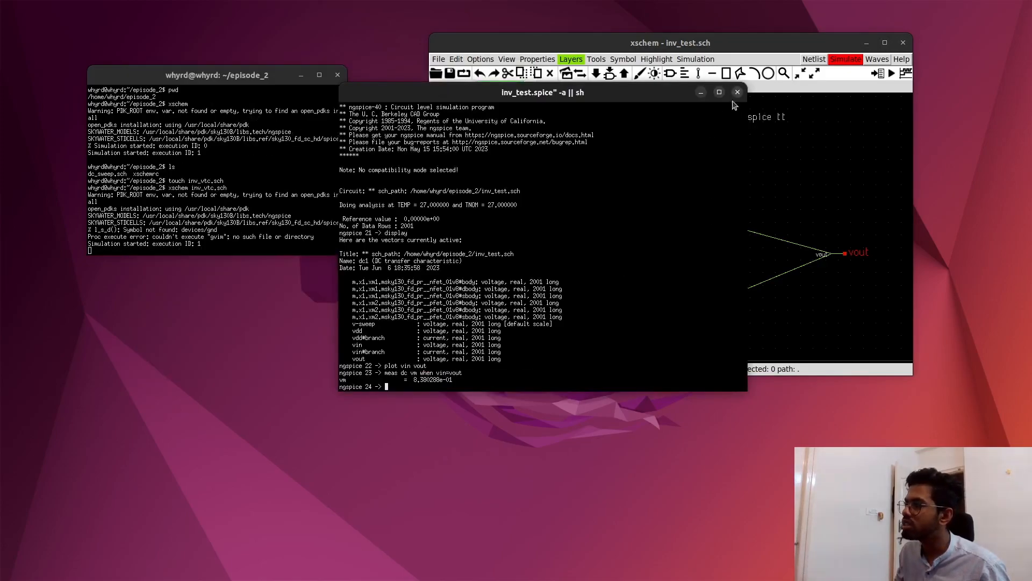
left_click_drag(453, 379, 415, 379)
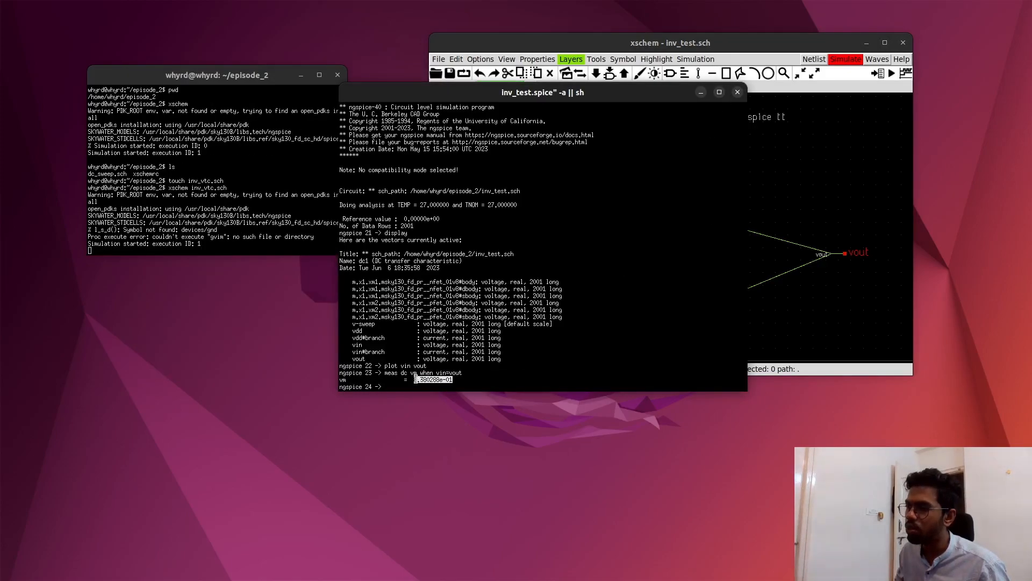
left_click_drag(223, 77, 176, 64)
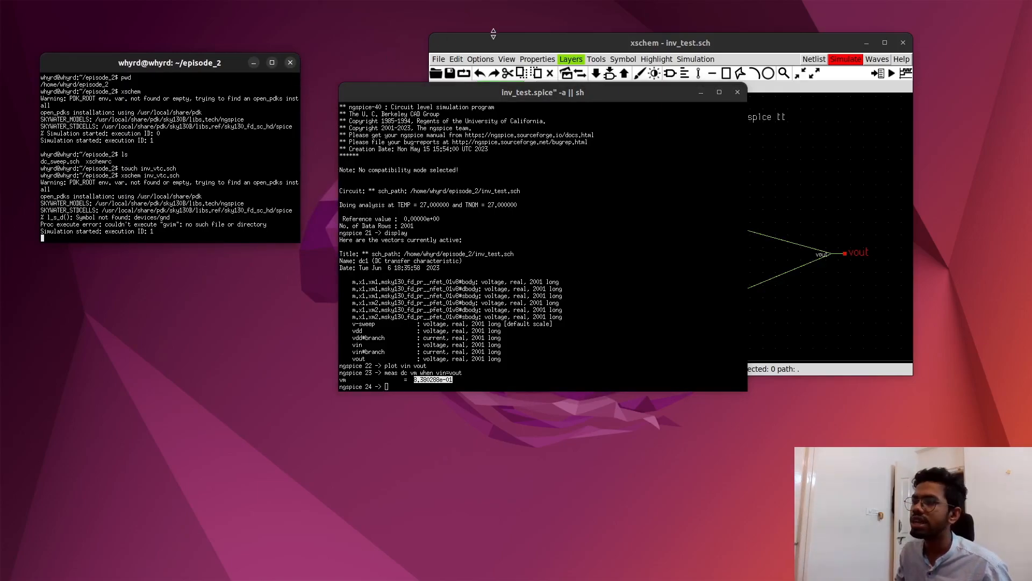
left_click(254, 63)
left_click_drag(618, 92, 365, 84)
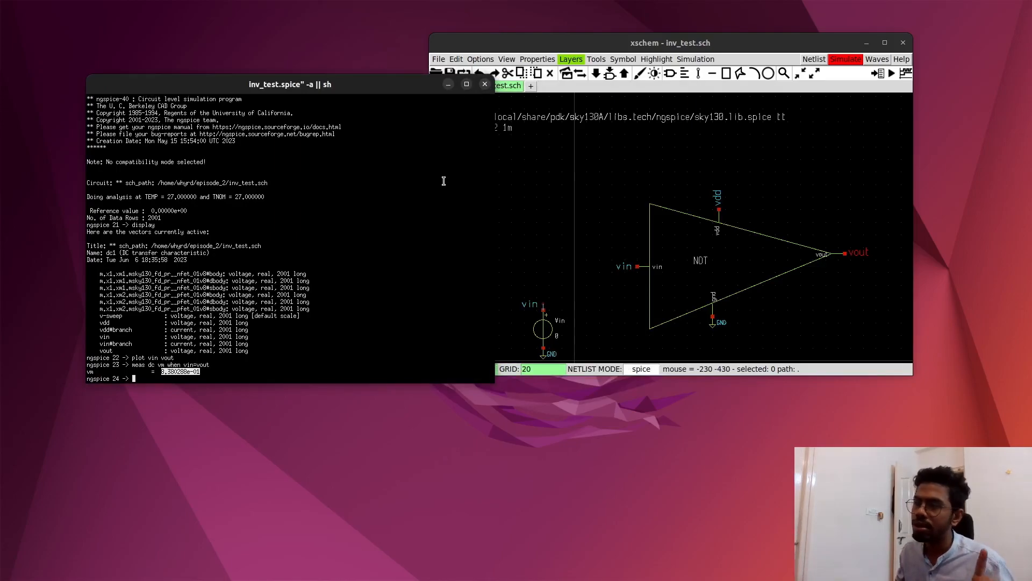
- Replace the old ngspice session with a fresh simulation run and measure the switching threshold using meas dc vm when vin=vout
left_click(485, 84)
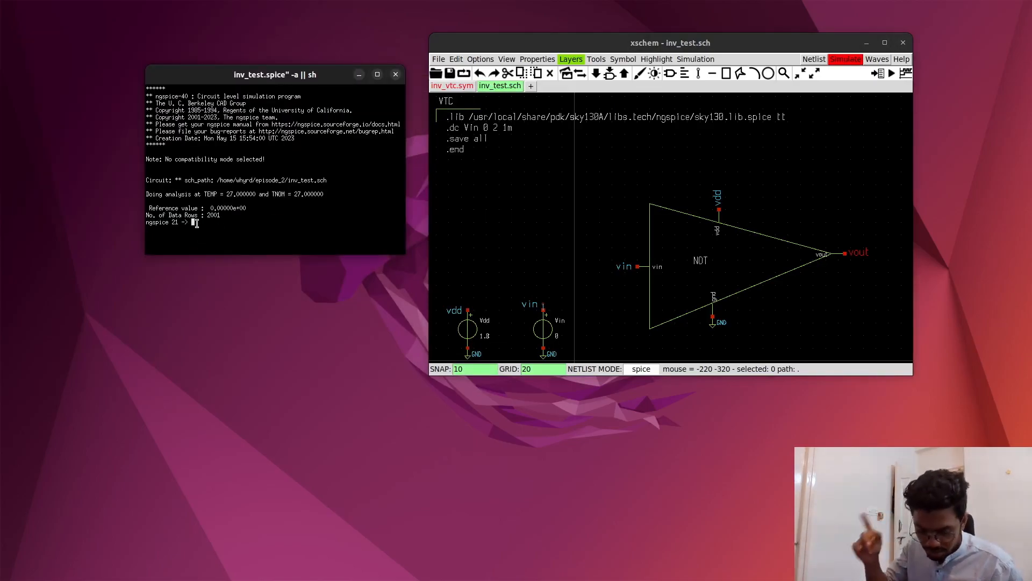
type("meas")
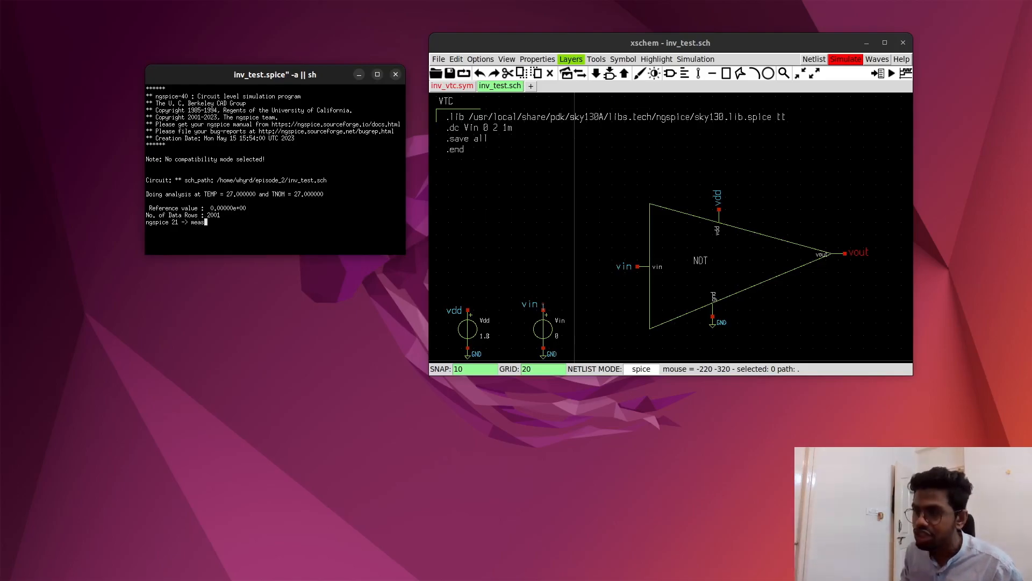
type(" dc")
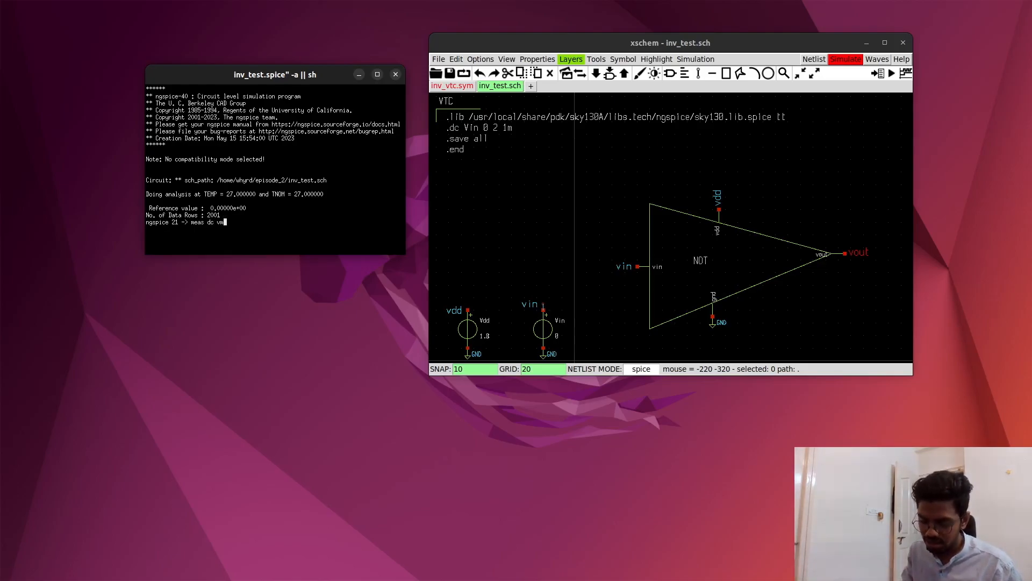
type("vm when vin =")
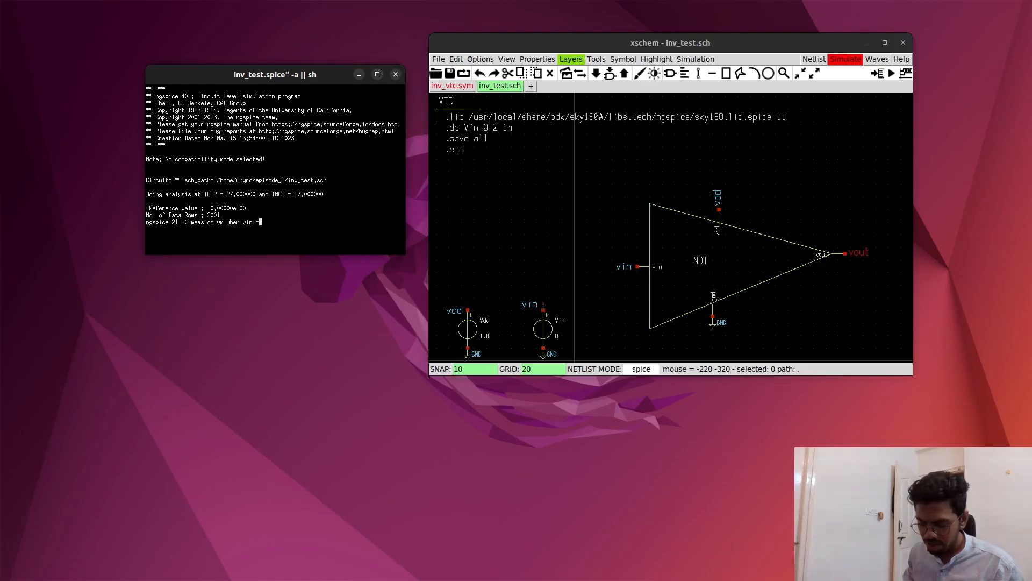
type("vout")
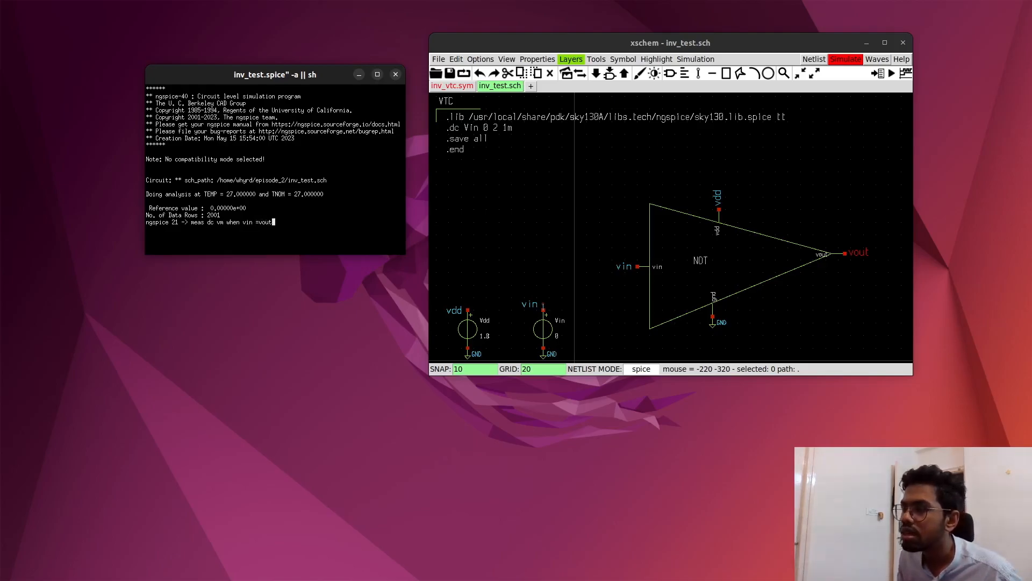
key("Left")
key("Left")
key("Left")
key("BackSpace")
key("Return")
left_click_drag(220, 230, 233, 235)
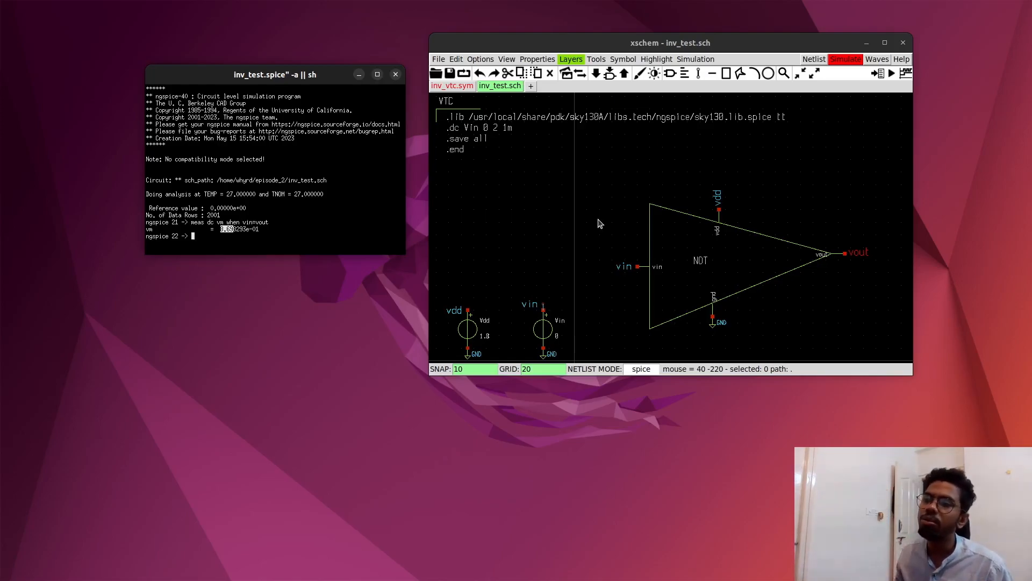
left_click(222, 232)
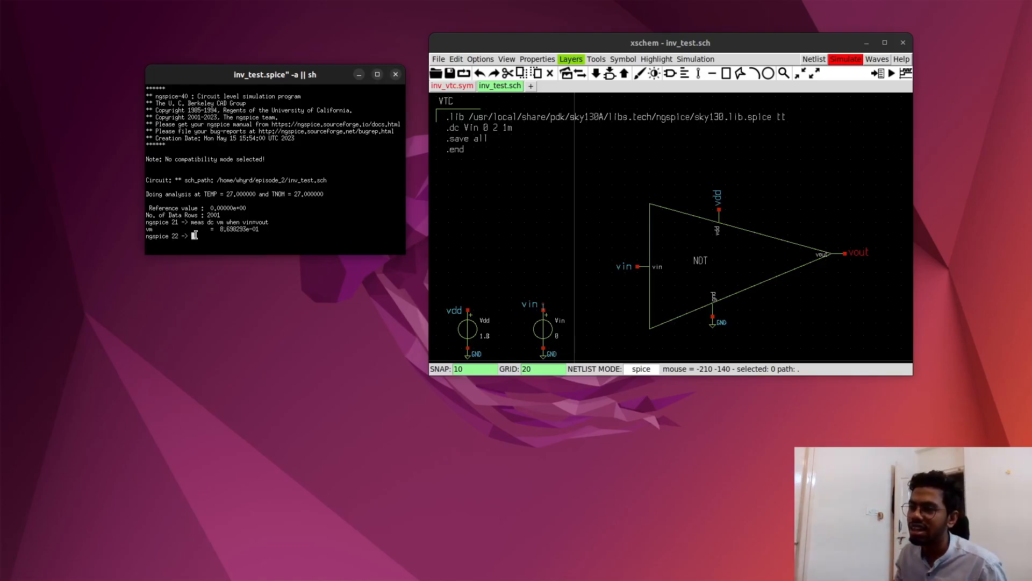
- Plot vout and vin in ngspice and move the plot window aside so the command prompt is partly exposed
type("vout")
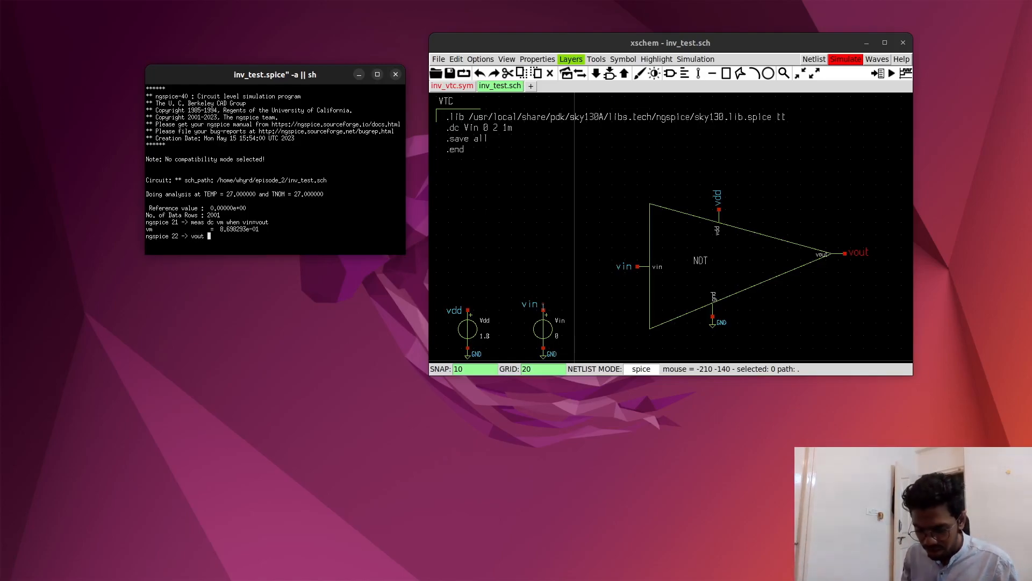
key("BackSpace")
key("BackSpace")
key("BackSpace")
key("BackSpace")
key("BackSpace")
key("BackSpace")
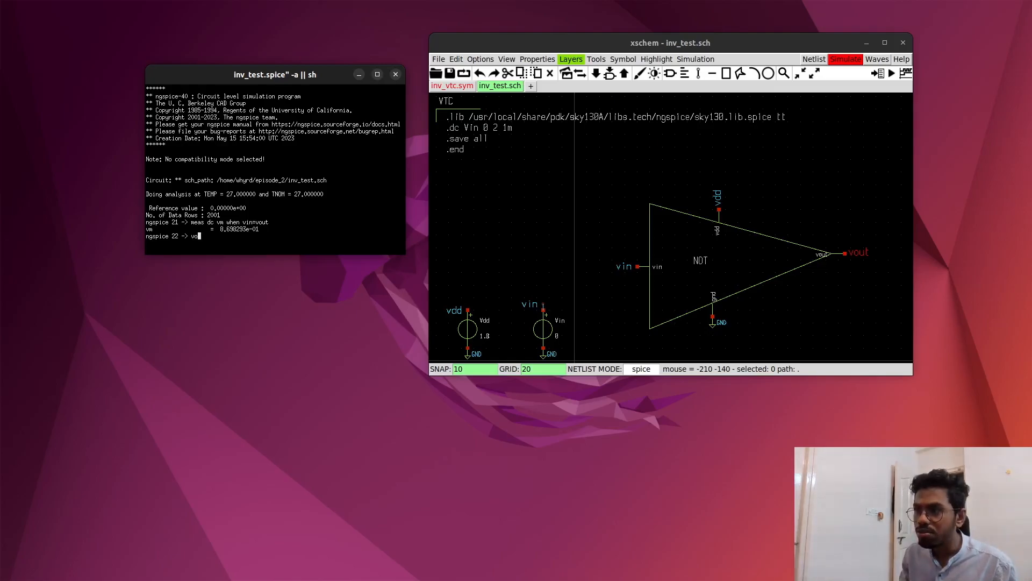
type("plot vout ci")
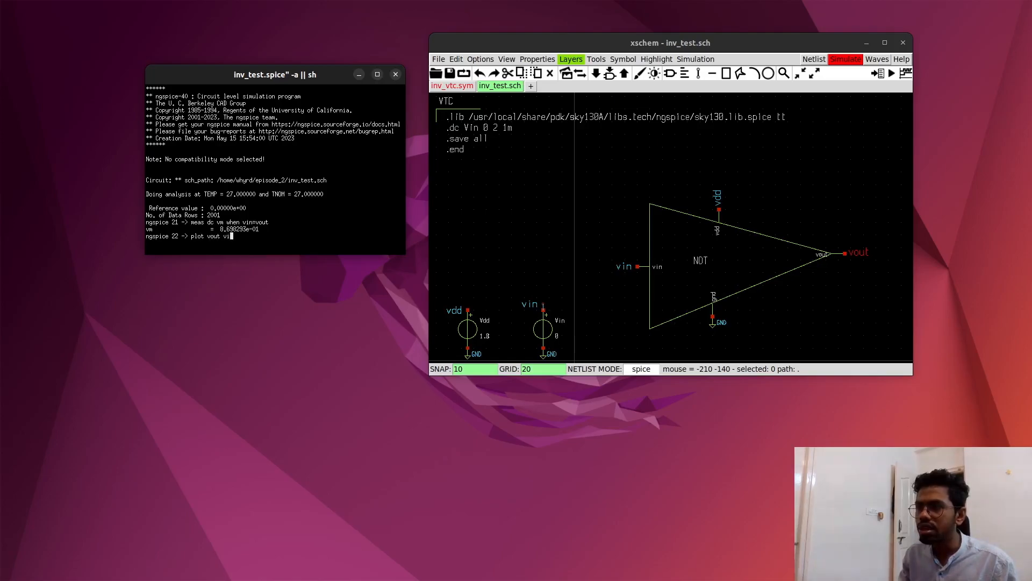
type("n")
key("Return")
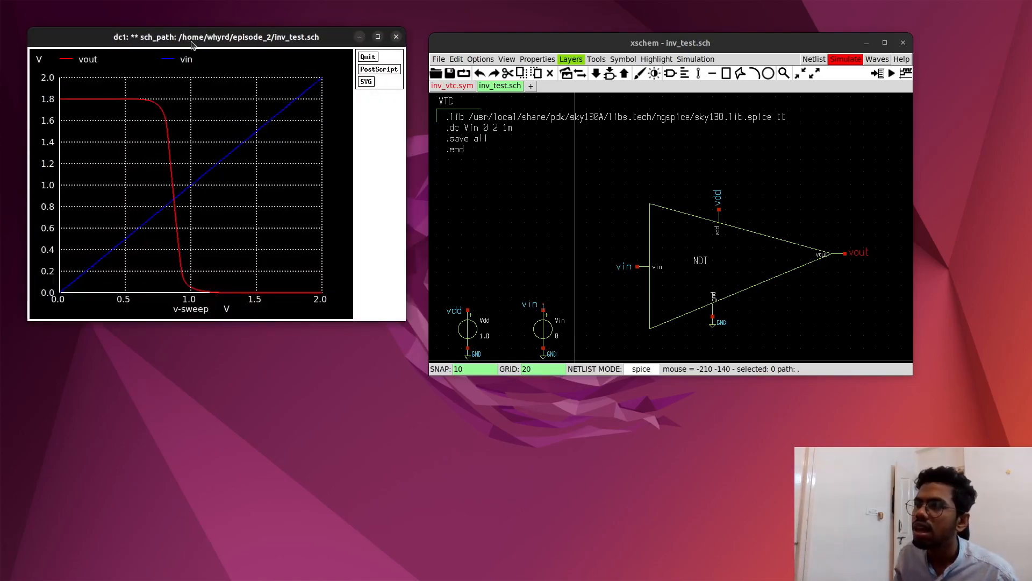
left_click_drag(196, 40, 371, 37)
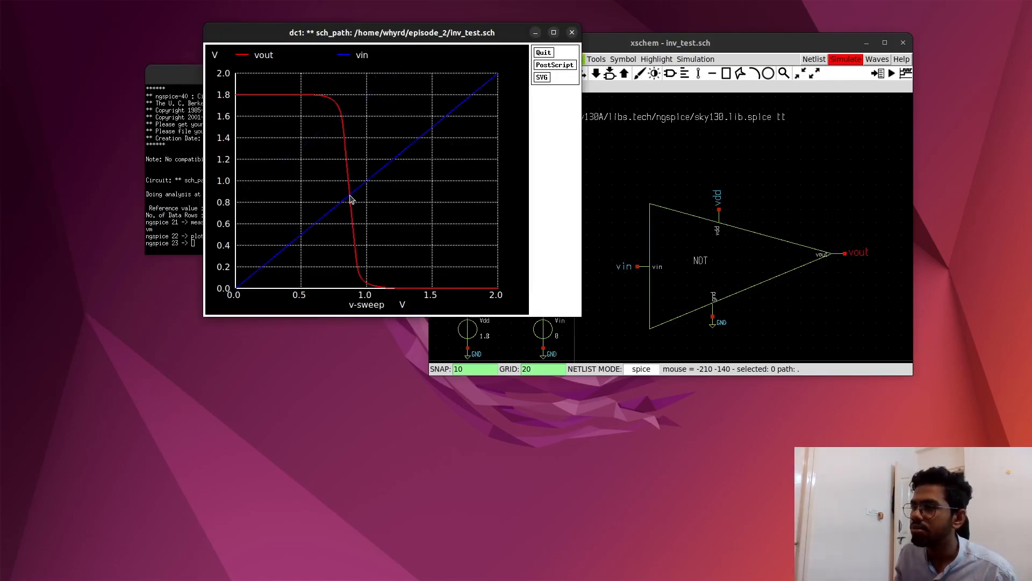
- Inspect a magnified plot of the region where the vout and vin curves cross, and close that magnified plot
right_click_drag(340, 171, 365, 214)
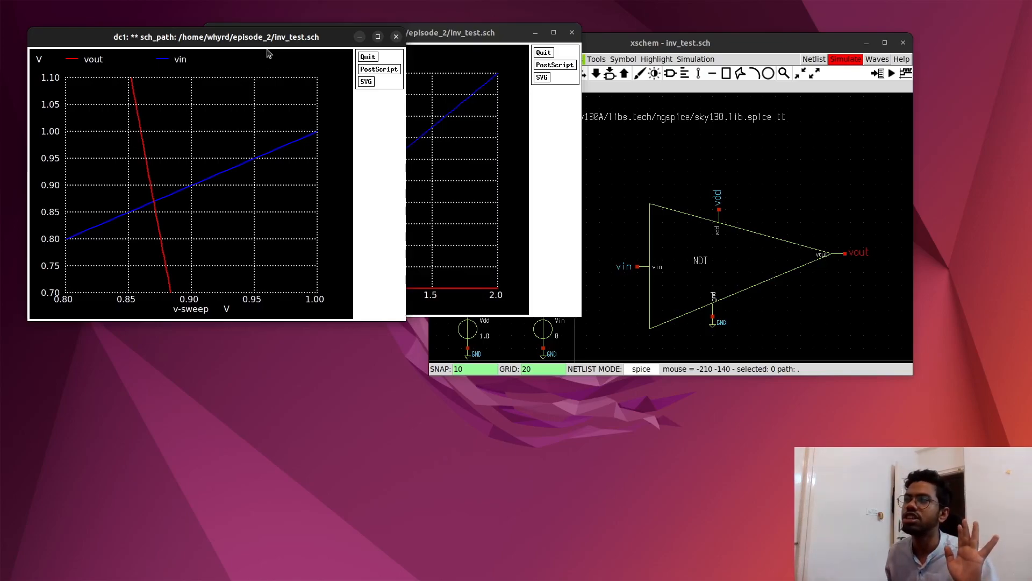
left_click_drag(291, 38, 527, 96)
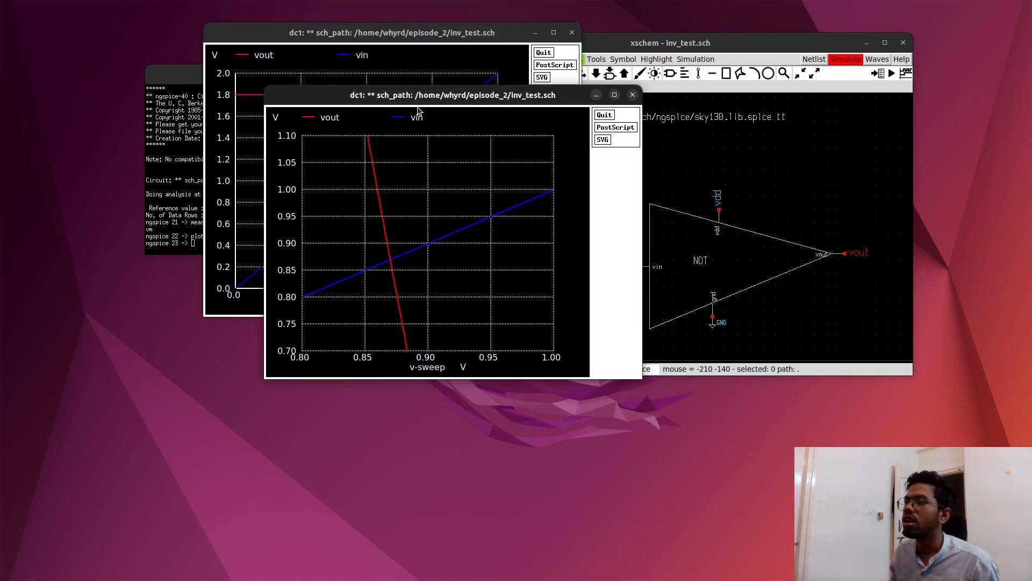
left_click(633, 95)
- Reposition the full vout and vin plot window so the measured vm value in ngspice can be read beside it
left_click_drag(532, 33, 681, 48)
left_click_drag(501, 49, 495, 49)
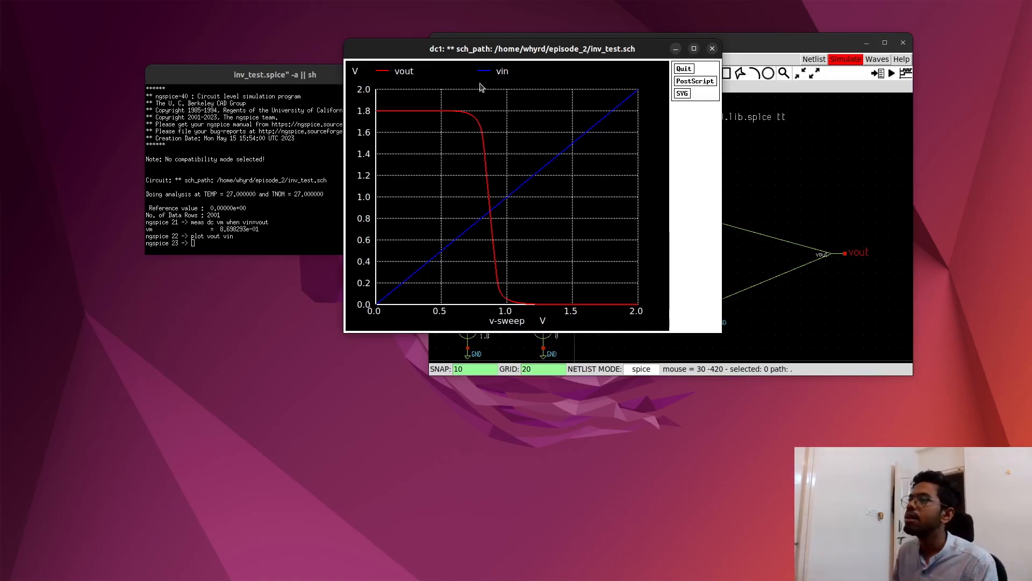
left_click_drag(492, 51, 451, 55)
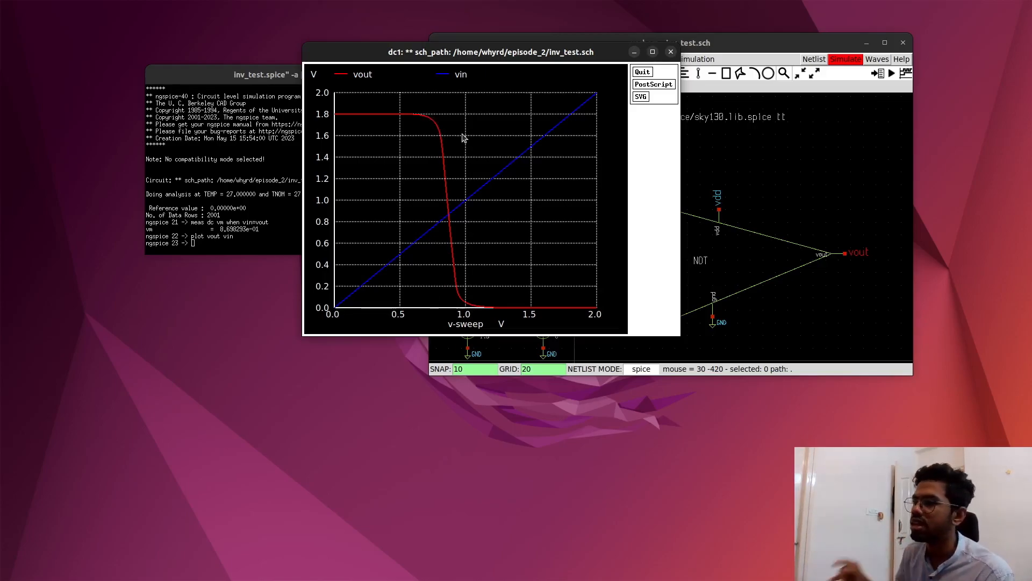
left_click_drag(443, 58, 420, 55)
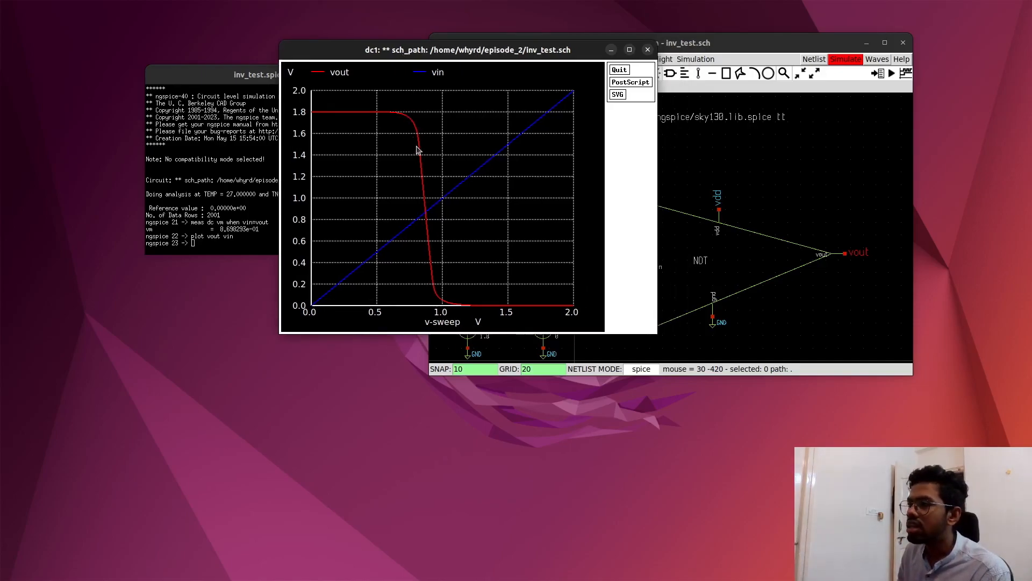